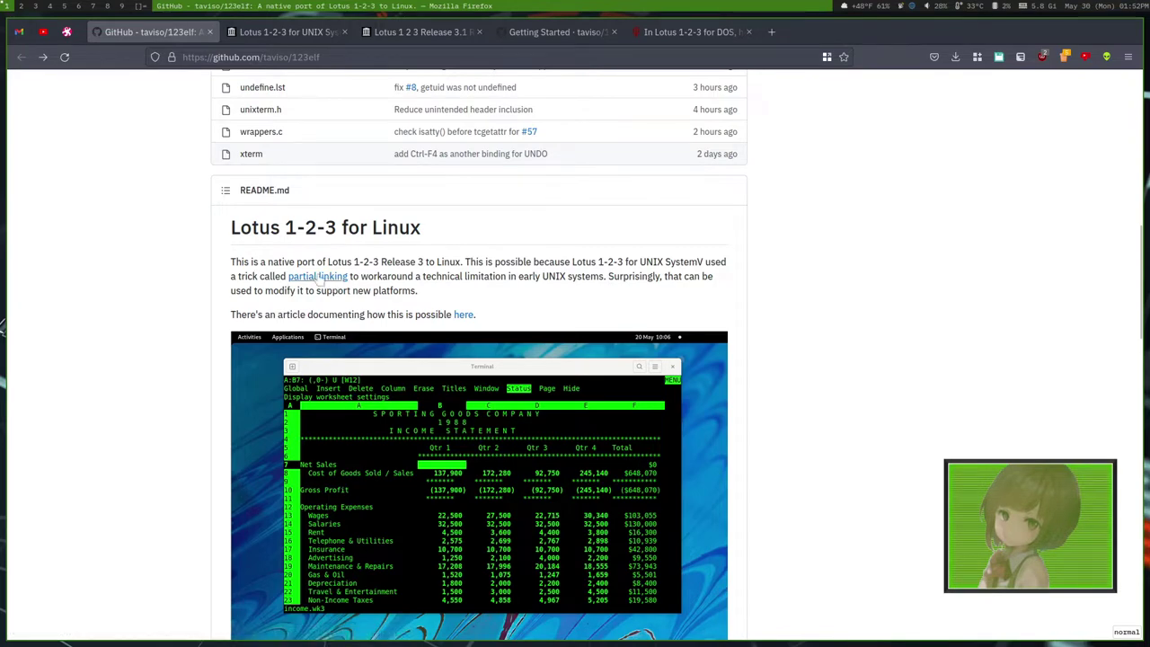
# - Copy the README's coff-i386 check, run objdump --info | grep coff-i386 in a terminal, and close that terminal
pyautogui.scroll(-2, 443, 241)
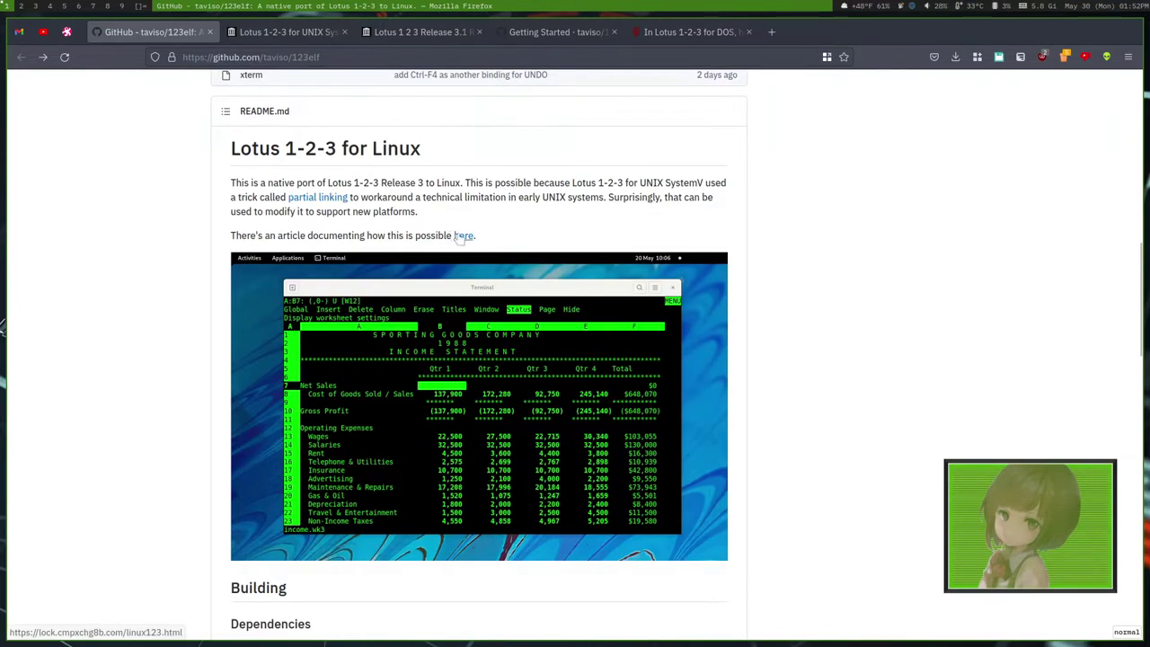
pyautogui.scroll(-10, 369, 211)
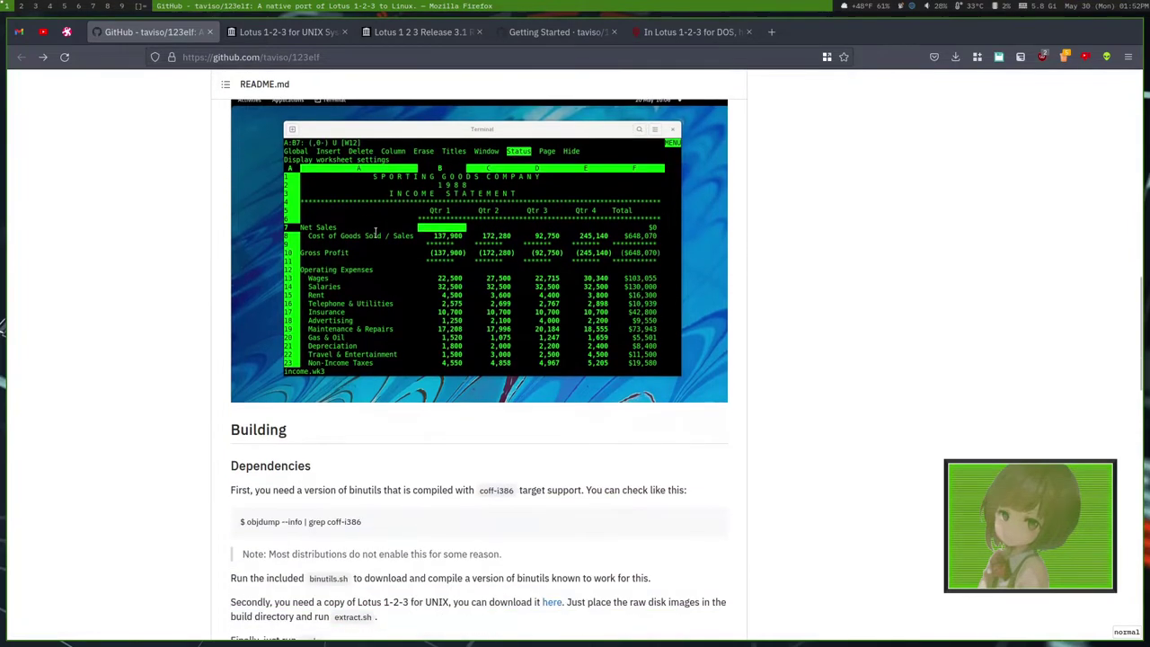
pyautogui.moveTo(246, 286); pyautogui.dragTo(356, 293)
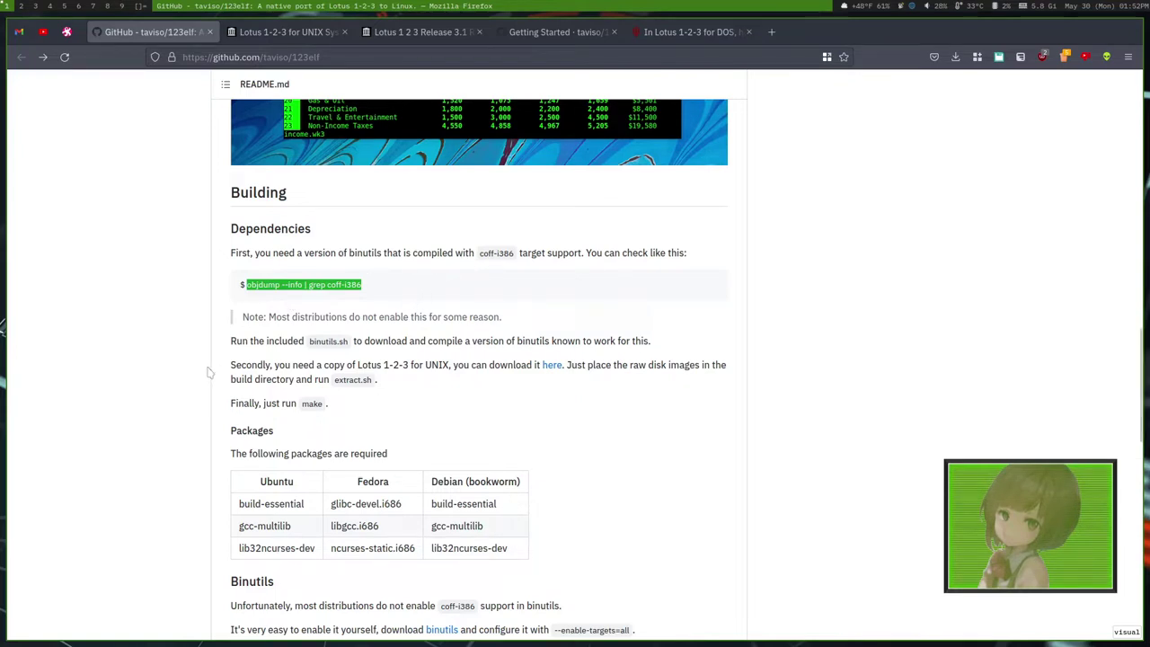
pyautogui.press('super+Return')
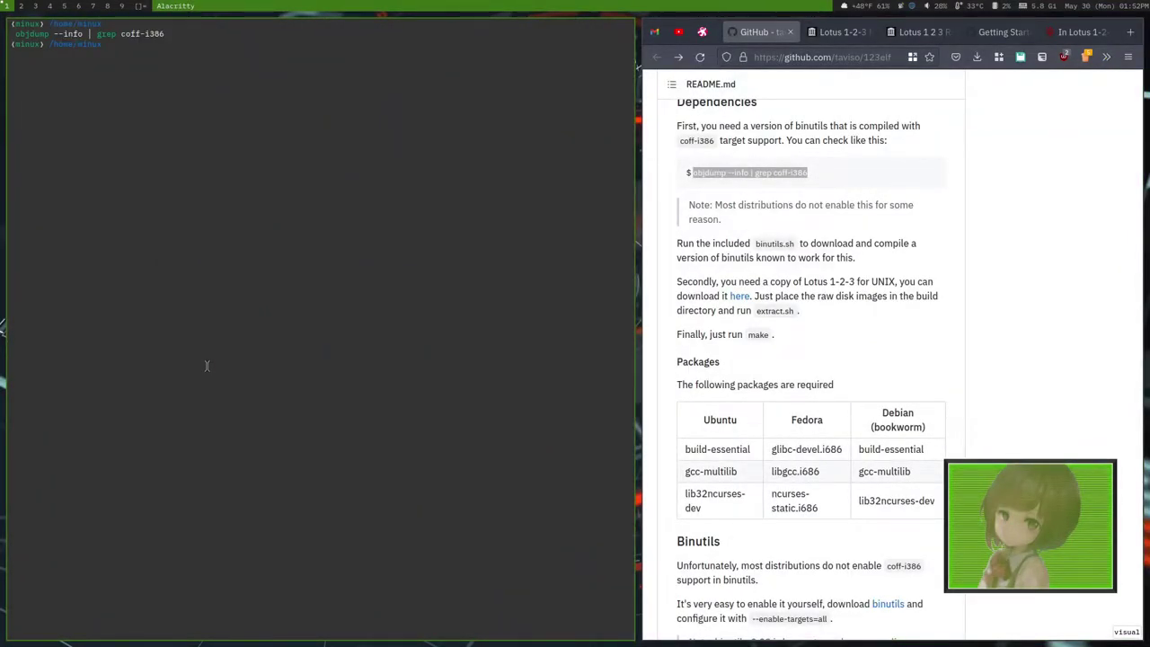
pyautogui.hotkey('ctrl', 'd')
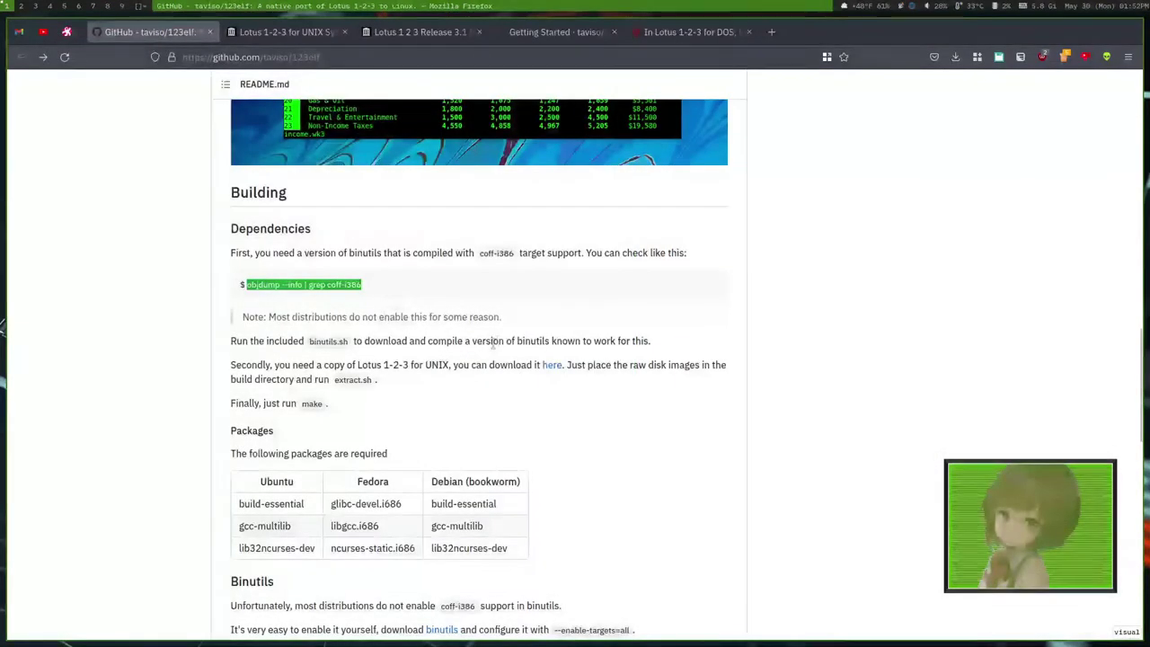
# - Open a new terminal and change into the 123elf directory
pyautogui.scroll(-3, 395, 227)
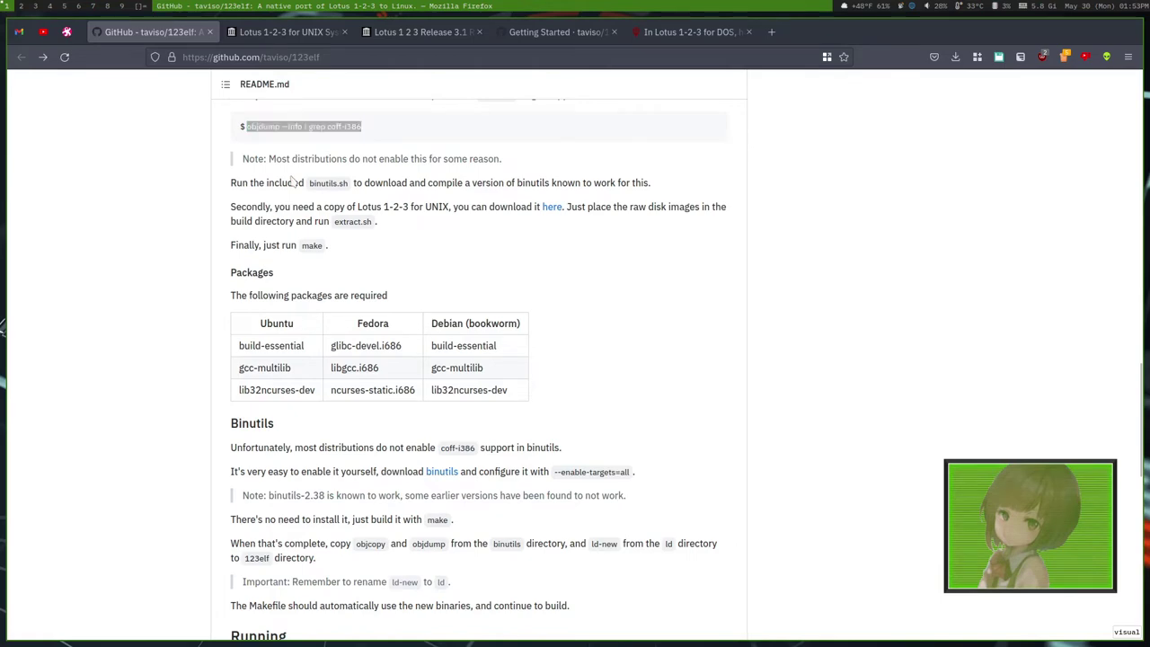
pyautogui.press('super+Return')
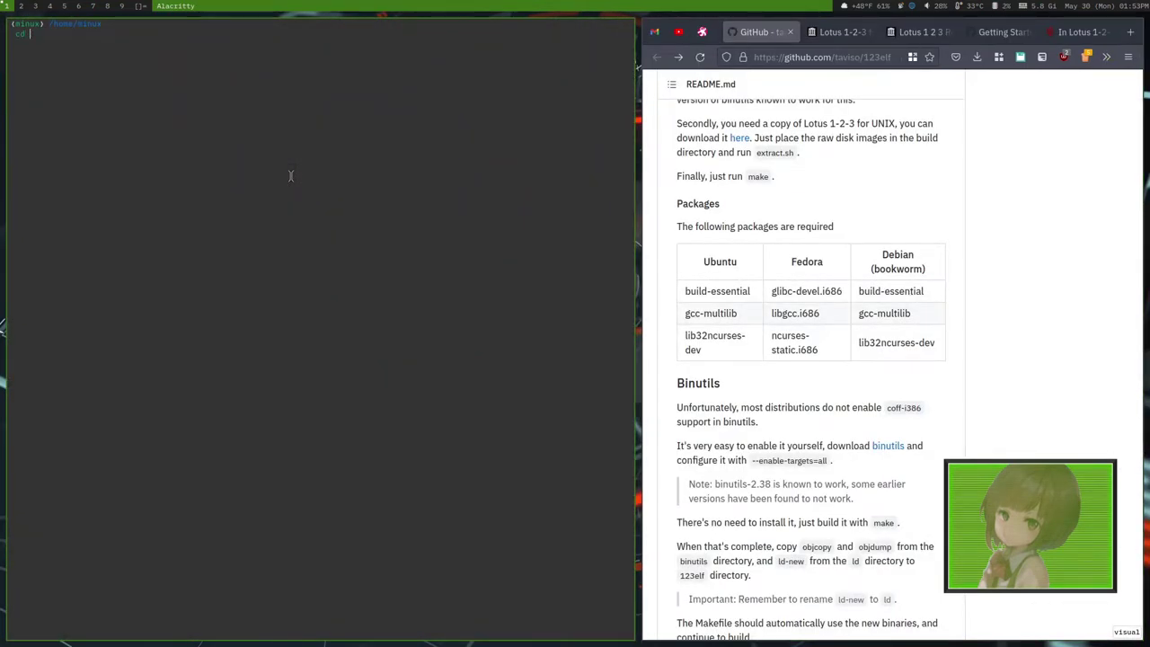
pyautogui.write('cd 123elf')
pyautogui.press('Return')
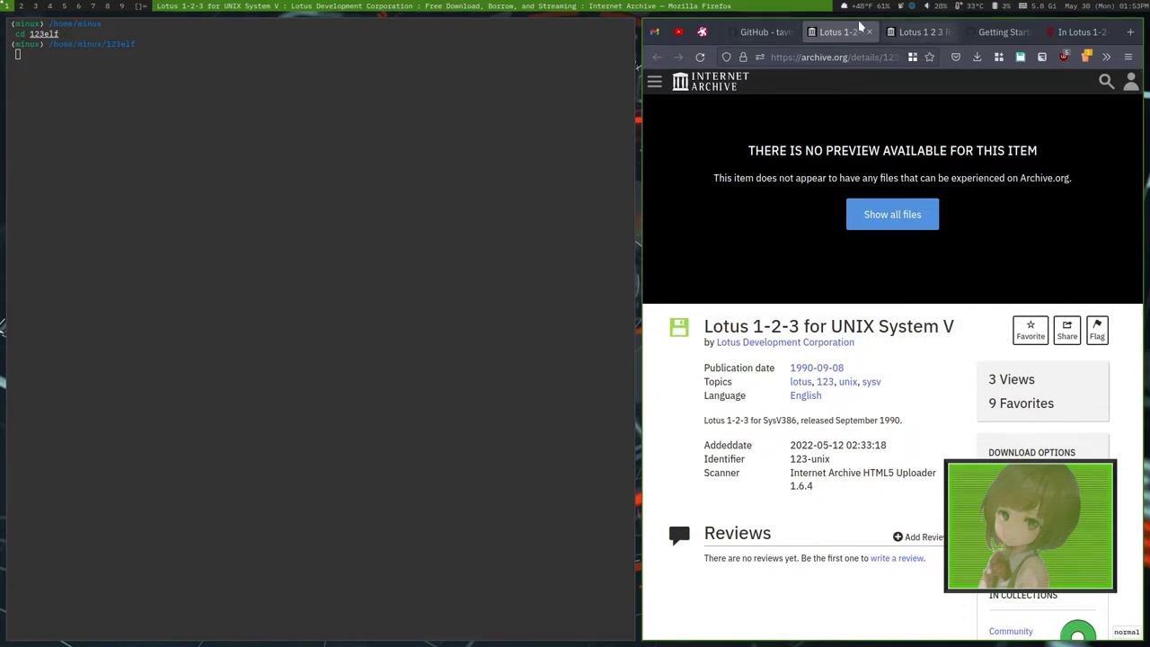
# - Copy the five disk images 123UNIX1.IMG to 123UNIX5.IMG from Downloads/123-unix into the 123elf folder in the home directory
pyautogui.press('super+e')
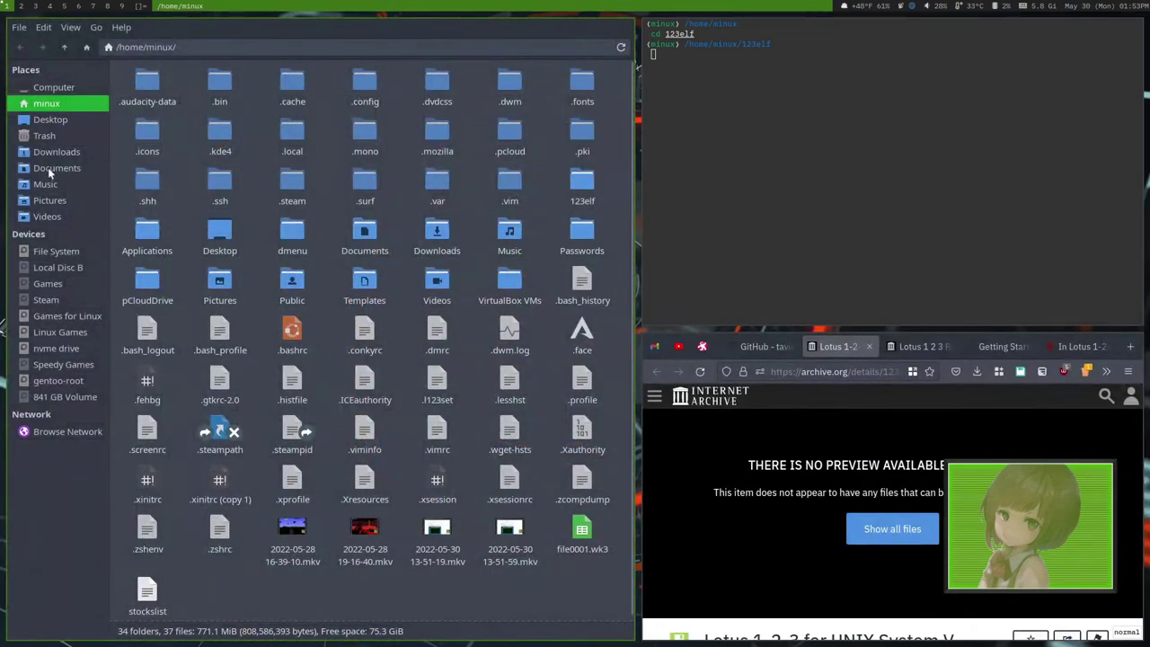
pyautogui.click(54, 152)
pyautogui.doubleClick(145, 82)
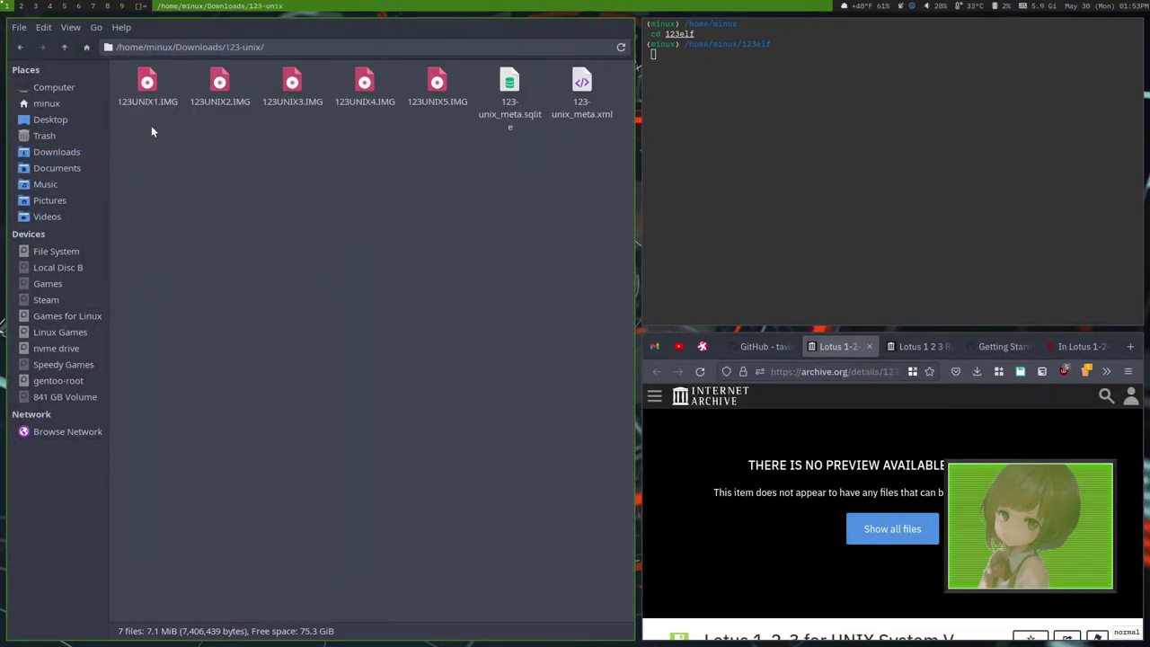
pyautogui.moveTo(152, 131); pyautogui.dragTo(460, 87)
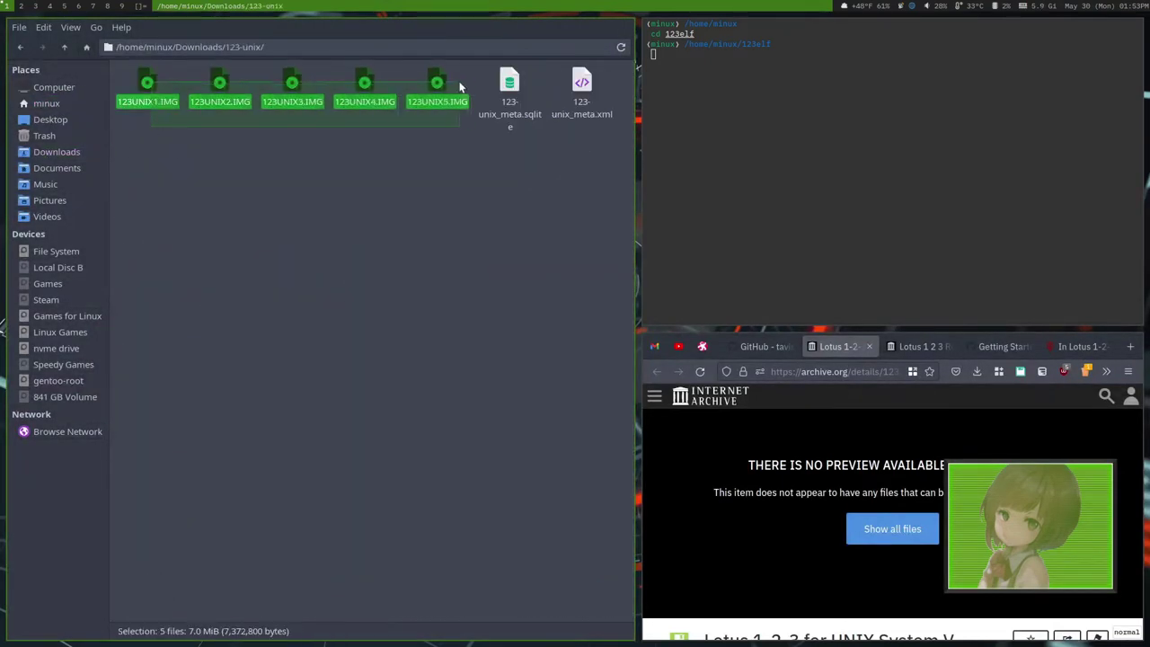
pyautogui.click(19, 46)
pyautogui.click(20, 46)
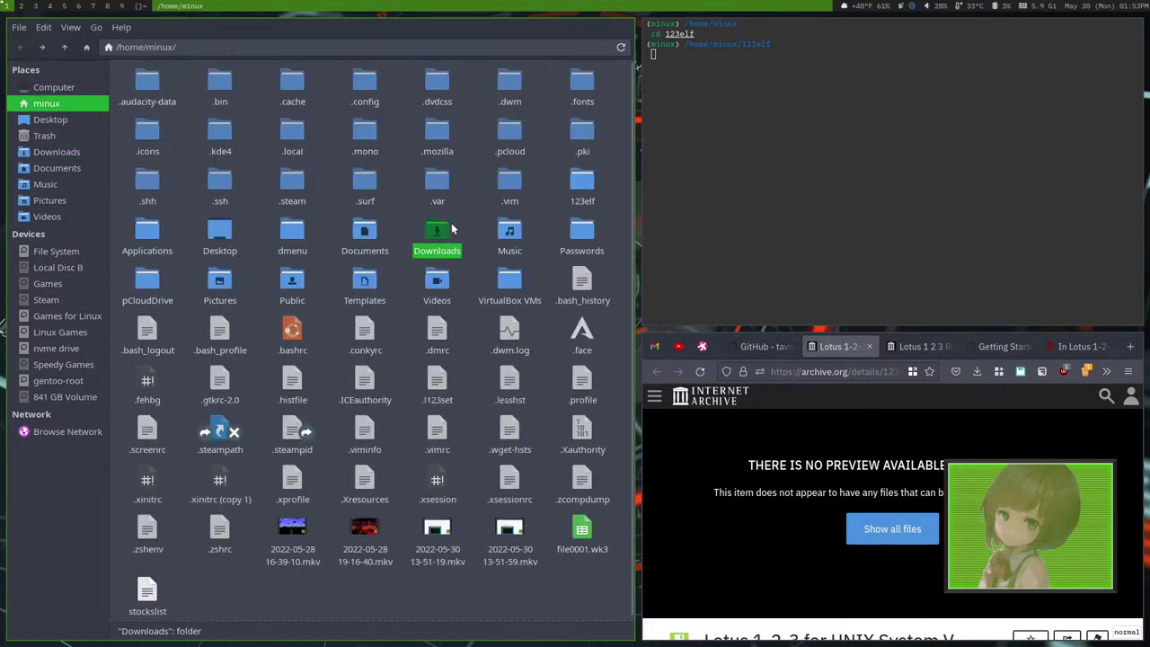
pyautogui.click(580, 194)
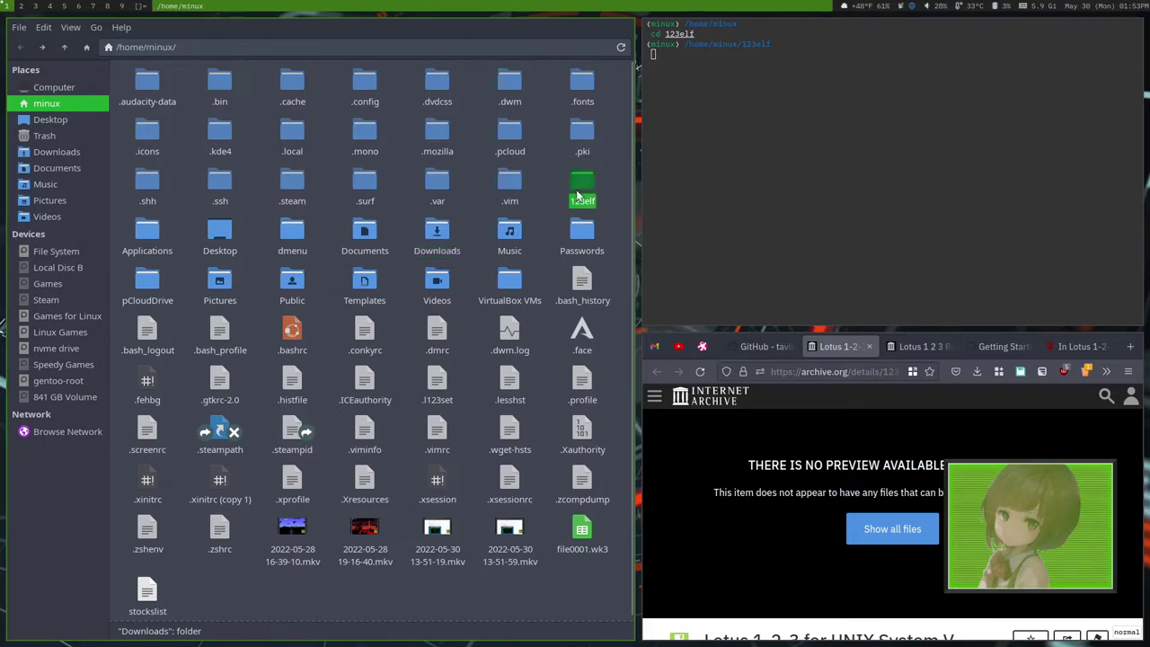
pyautogui.doubleClick(580, 193)
pyautogui.rightClick(350, 309)
pyautogui.click(405, 353)
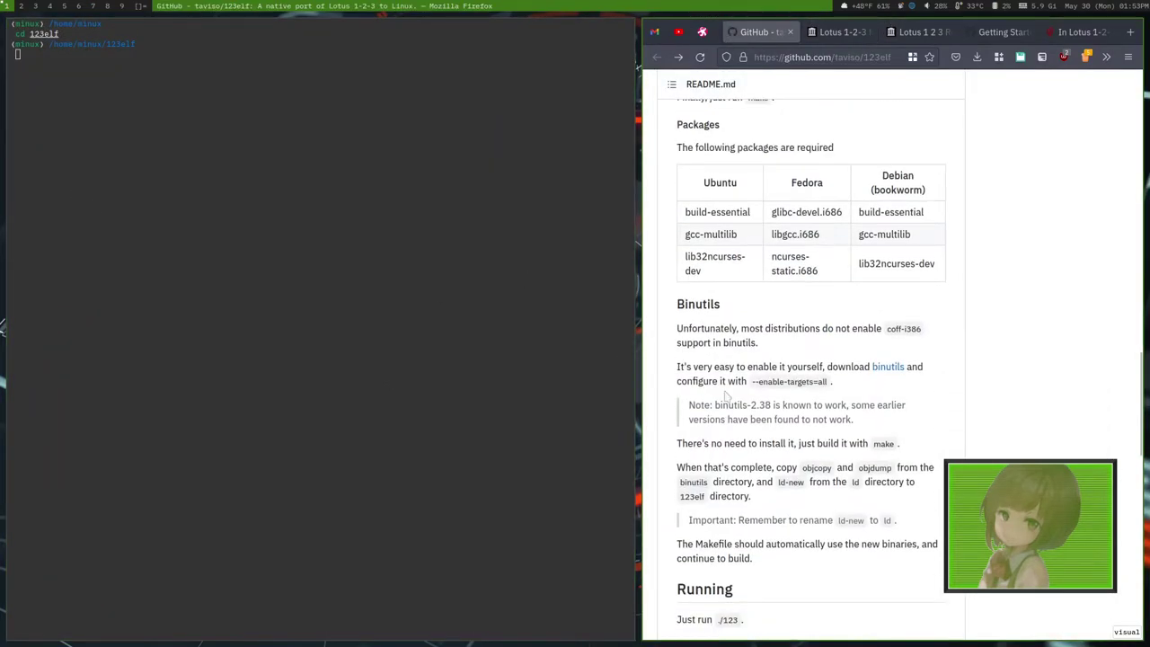
# - Review the README's build dependencies, required packages, Binutils instructions and Running section
pyautogui.scroll(1, 743, 139)
pyautogui.scroll(-2, 724, 403)
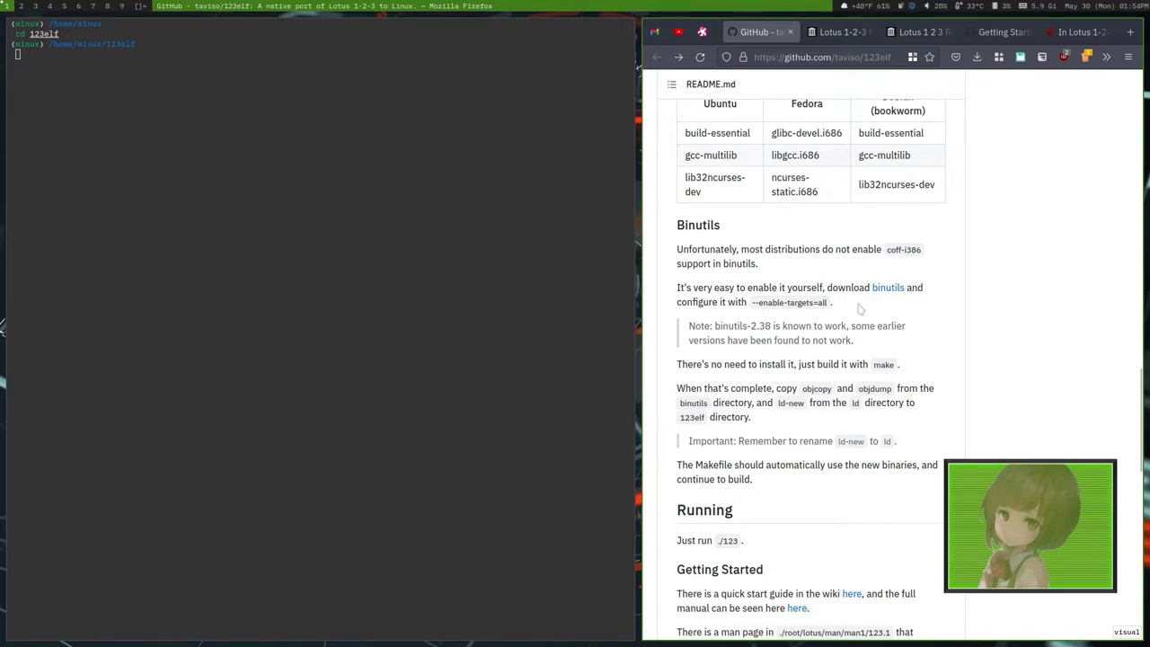
pyautogui.scroll(-5, 859, 307)
pyautogui.scroll(-3, 860, 310)
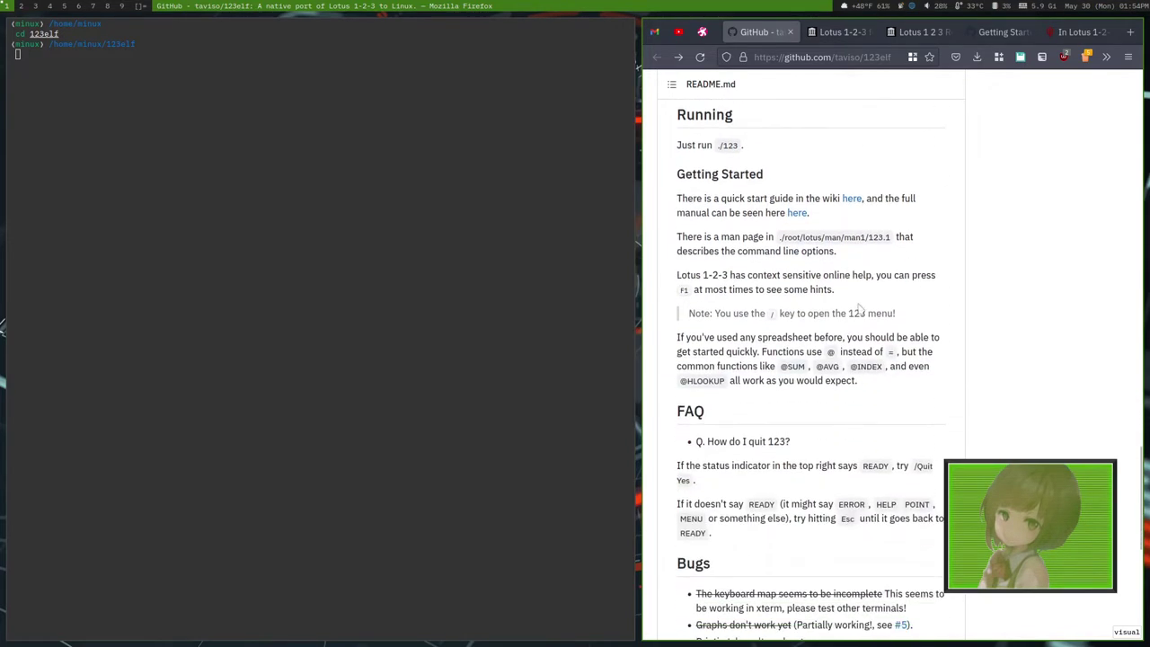
pyautogui.scroll(15, 860, 310)
pyautogui.scroll(2, 859, 309)
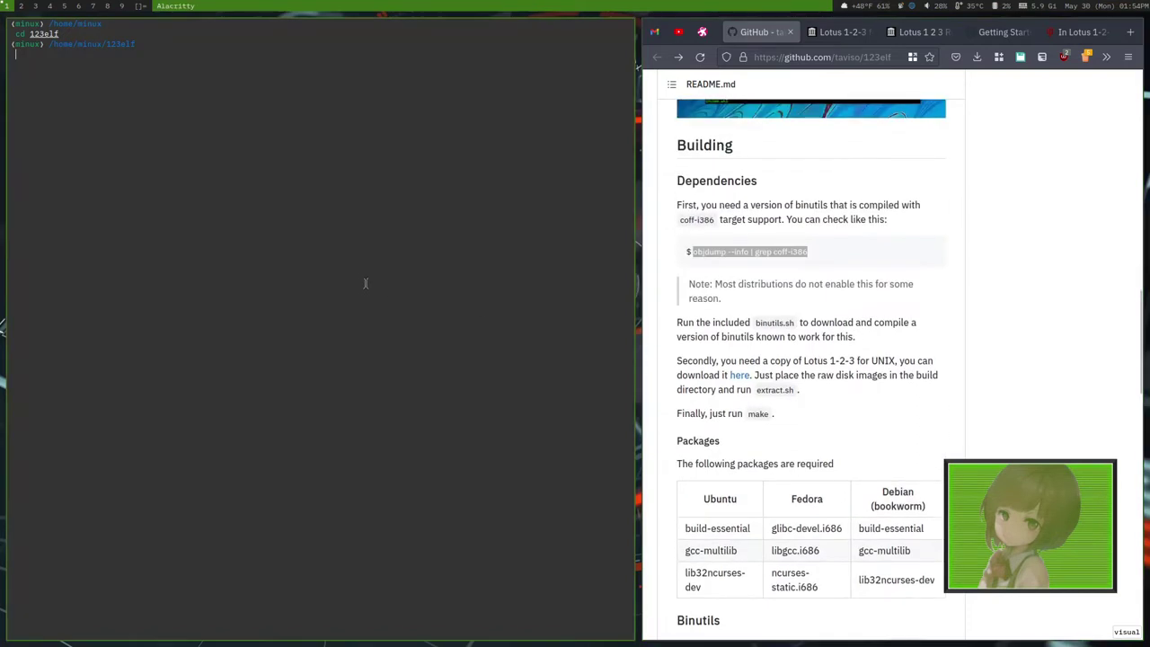
pyautogui.scroll(-3, 809, 359)
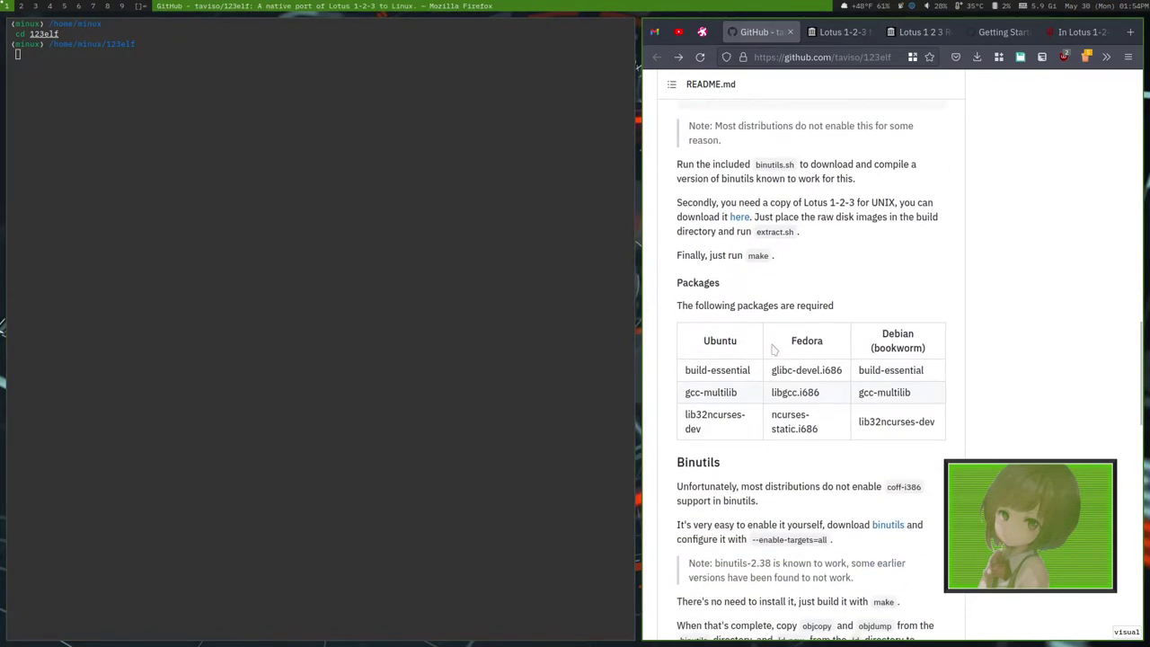
pyautogui.scroll(2, 809, 270)
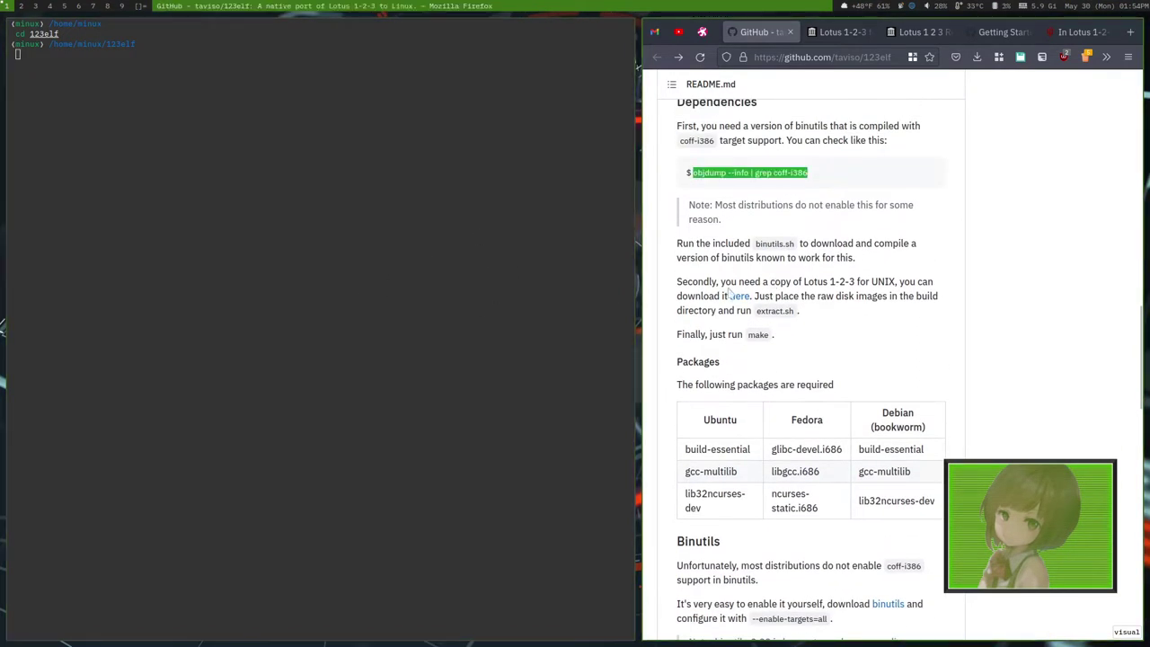
# - Run the included ./binutils.sh script in the 123elf directory to download and compile binutils
pyautogui.write('./')
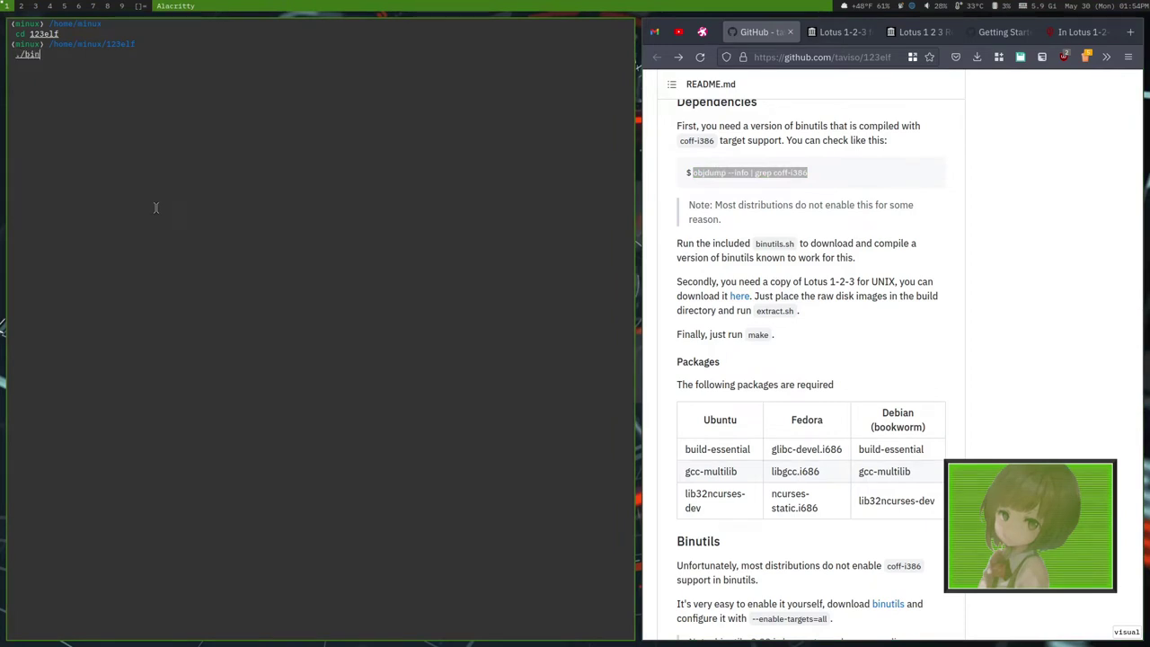
pyautogui.write('bin')
pyautogui.press('Tab')
pyautogui.press('Return')
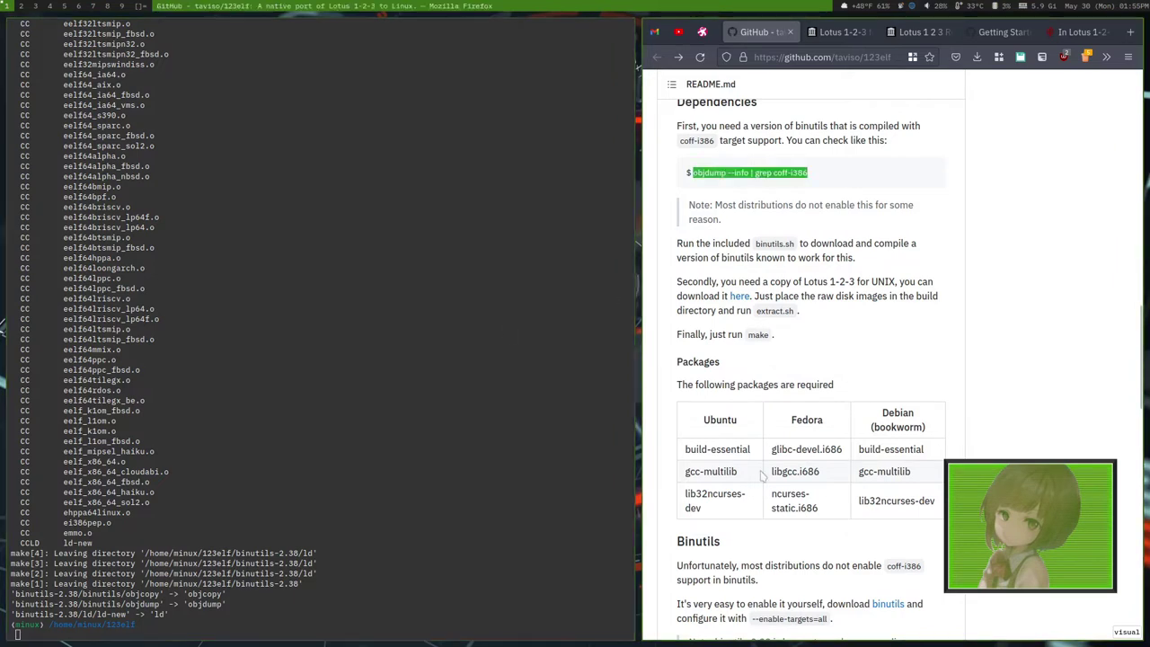
# - Extract the Lotus disk images with ./extract.sh and build the program with make
pyautogui.scroll(-1, 816, 476)
pyautogui.scroll(-2, 816, 476)
pyautogui.scroll(2, 817, 476)
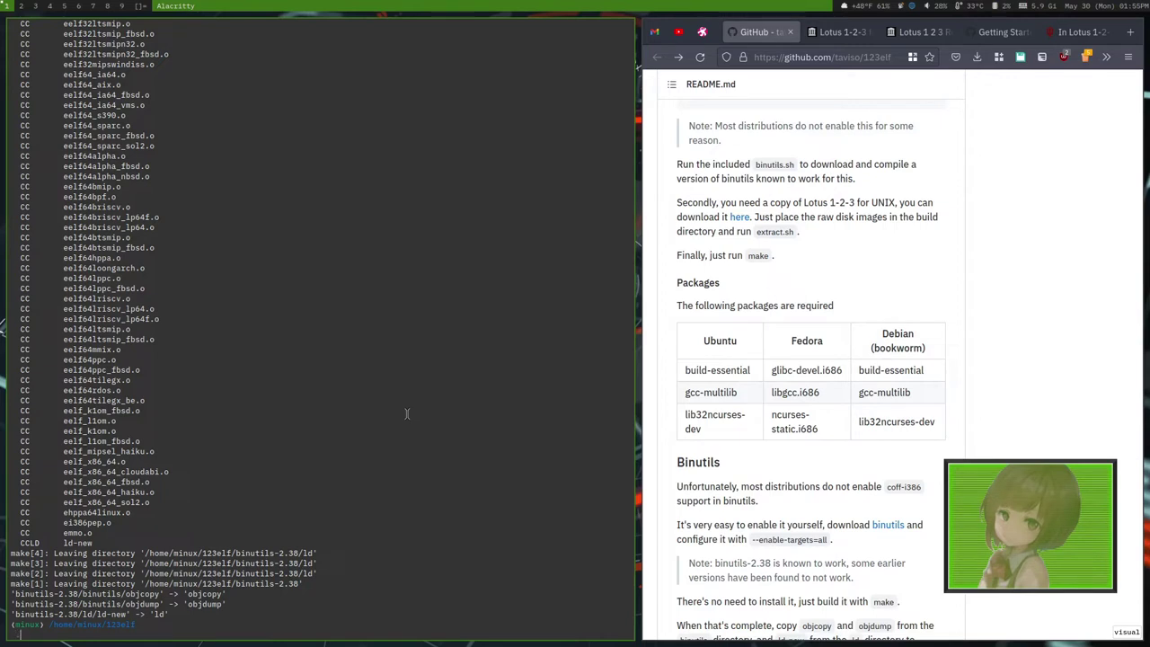
pyautogui.write('./ext')
pyautogui.press('Tab')
pyautogui.press('Return')
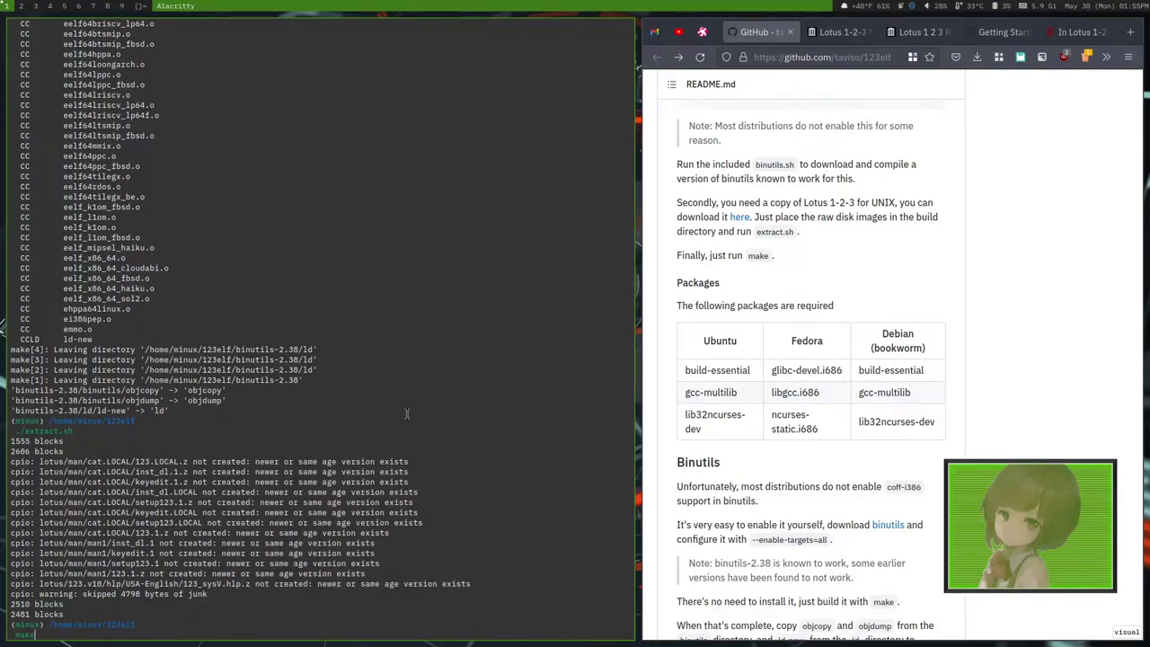
pyautogui.press('Return')
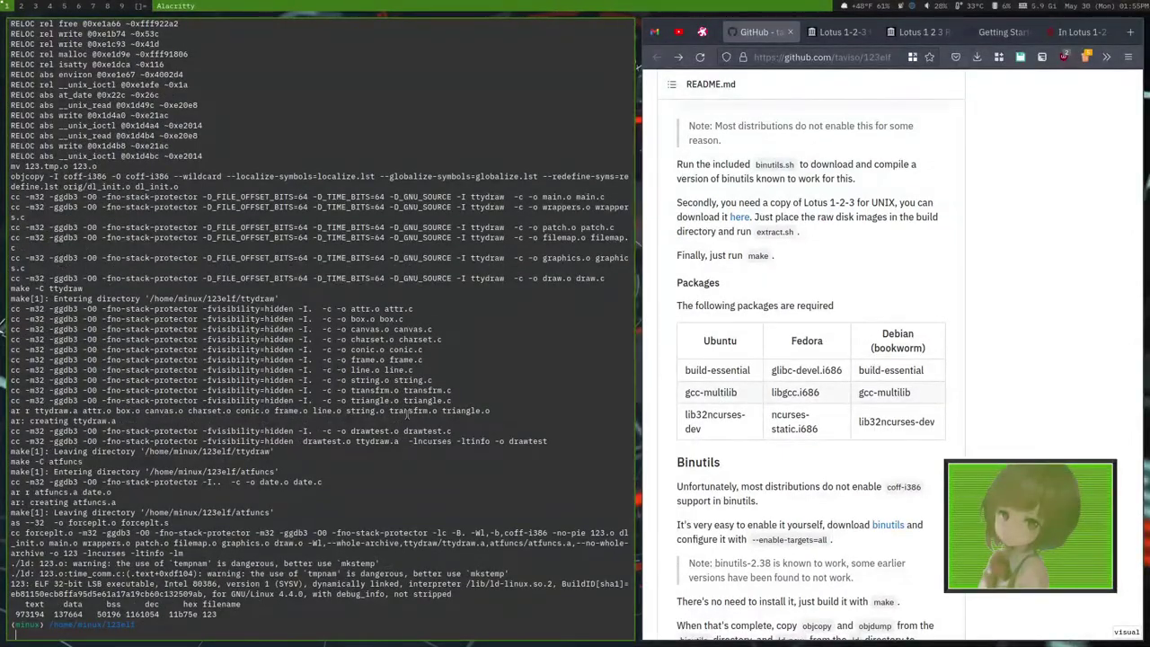
# - Launch the built program with ./123 and quit the 1-2-3 session
pyautogui.write('./123')
pyautogui.press('Return')
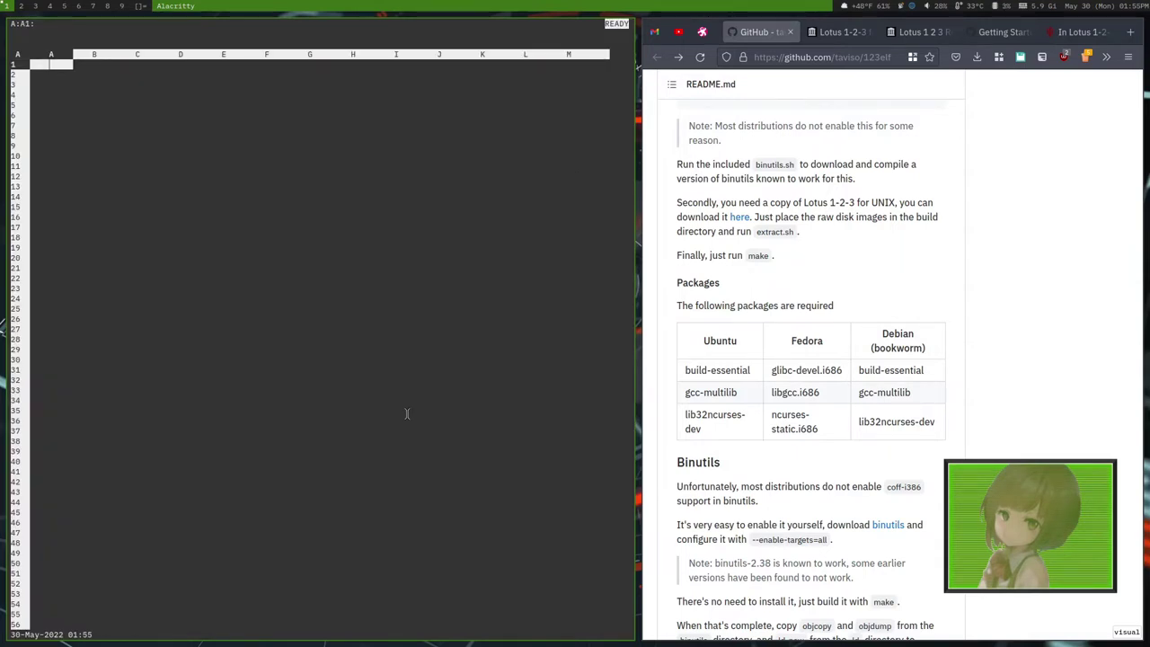
pyautogui.press('/')
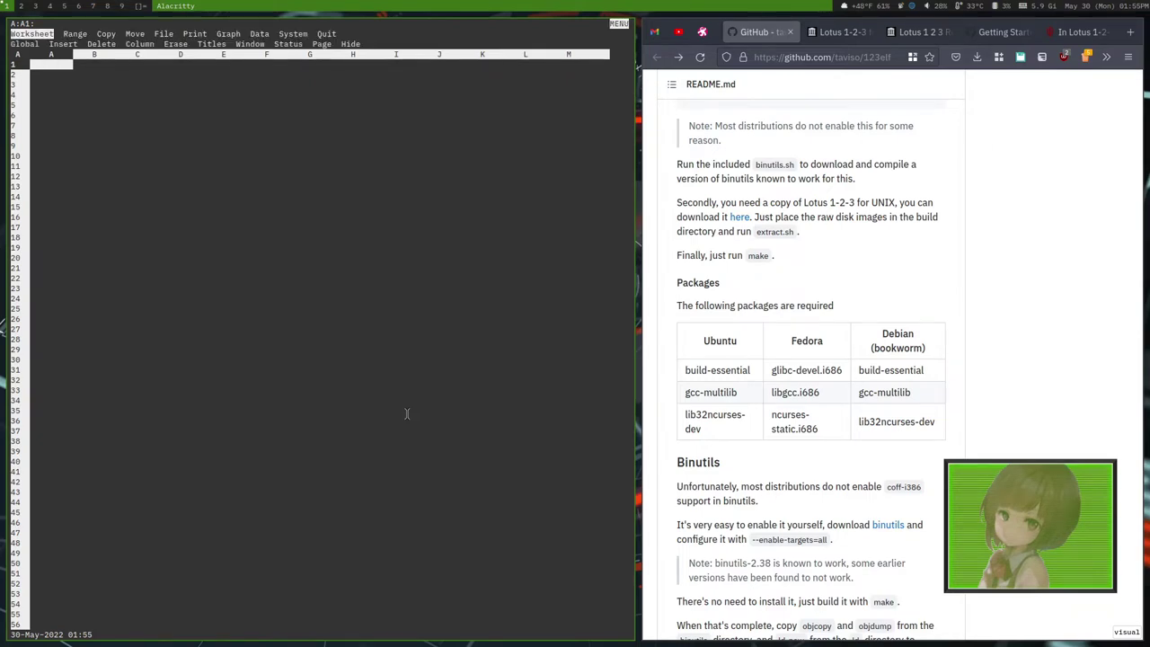
pyautogui.press('q')
pyautogui.press('Right')
pyautogui.press('Return')
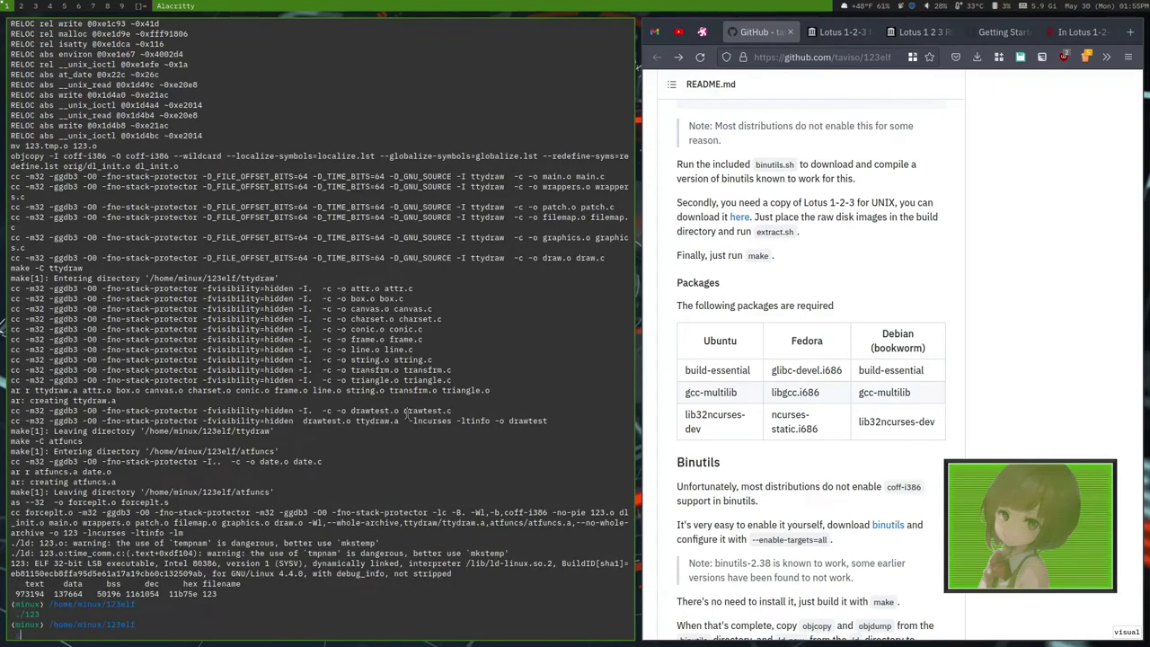
# - Return to the home directory, change into Documents, and start Lotus from there with the 123 command
pyautogui.write('cd')
pyautogui.press('Return')
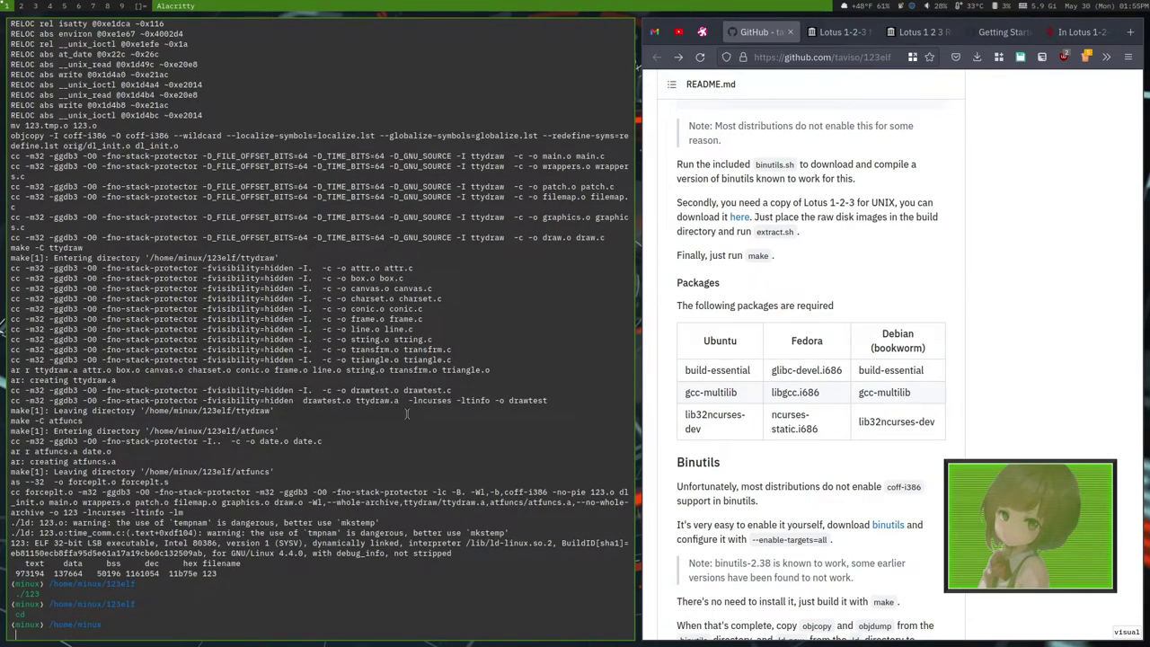
pyautogui.write('cd Do')
pyautogui.press('Tab')
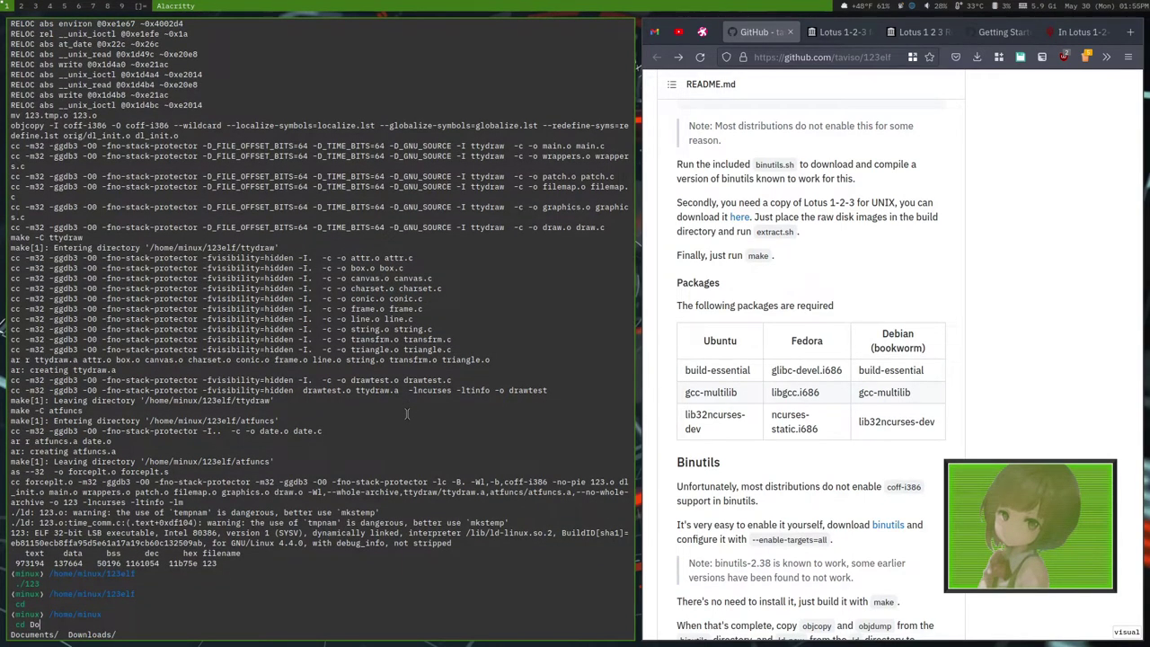
pyautogui.press('Tab')
pyautogui.press('Return')
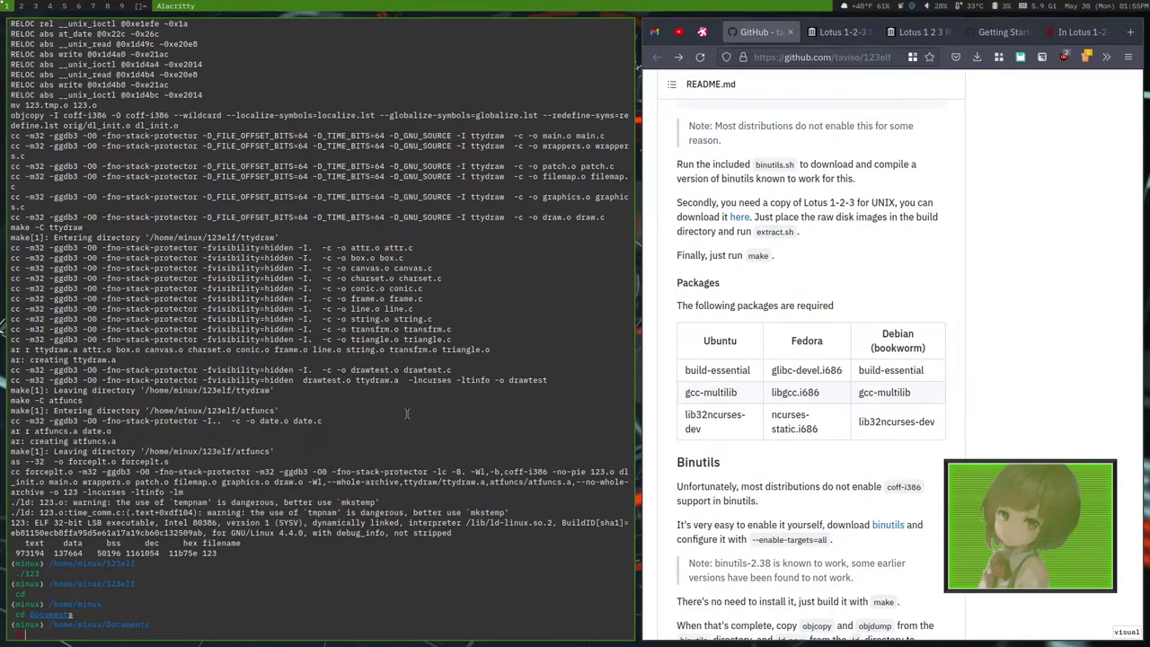
pyautogui.write('123')
pyautogui.press('Return')
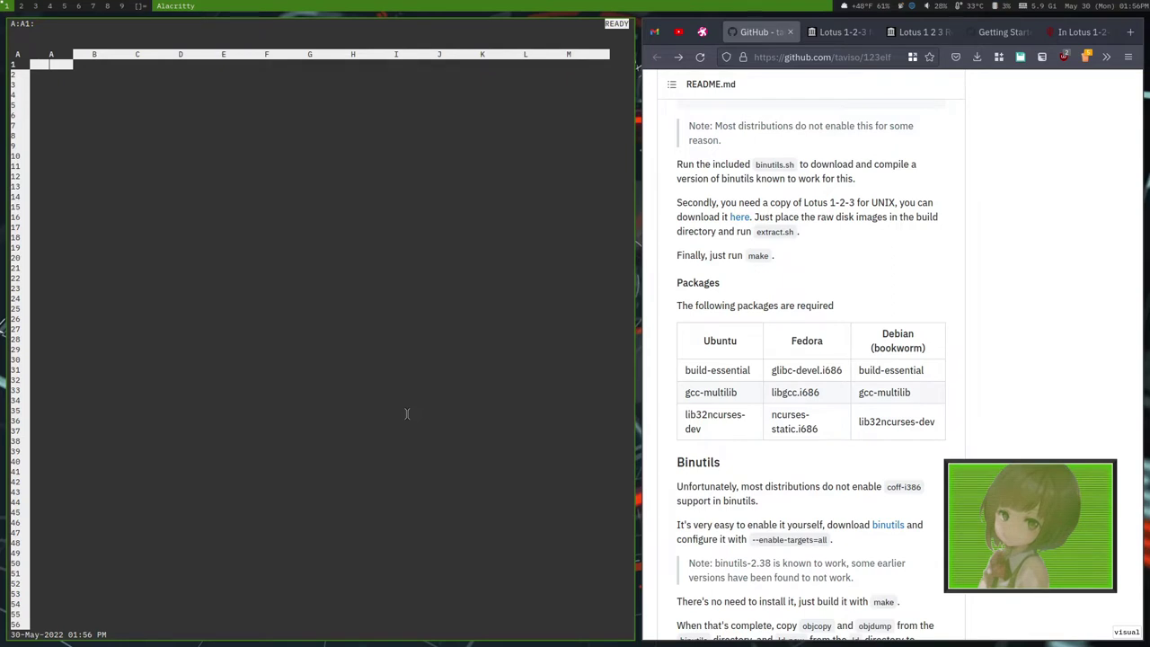
# - Look through the main commands from Worksheet to Quit, and decline ending the 1-2-3 session
pyautogui.press('/')
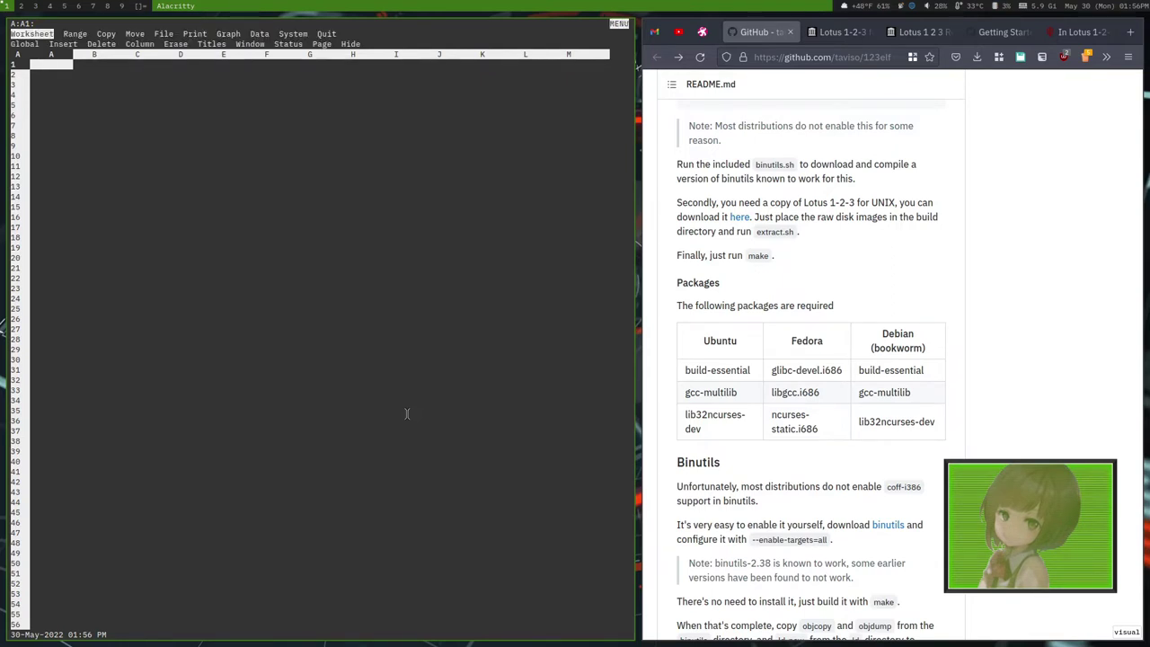
pyautogui.press('Right')
pyautogui.press('Right')
pyautogui.press('Right')
pyautogui.press('Right')
pyautogui.press('Right')
pyautogui.press('Right')
pyautogui.press('Right')
pyautogui.press('Right')
pyautogui.press('Right')
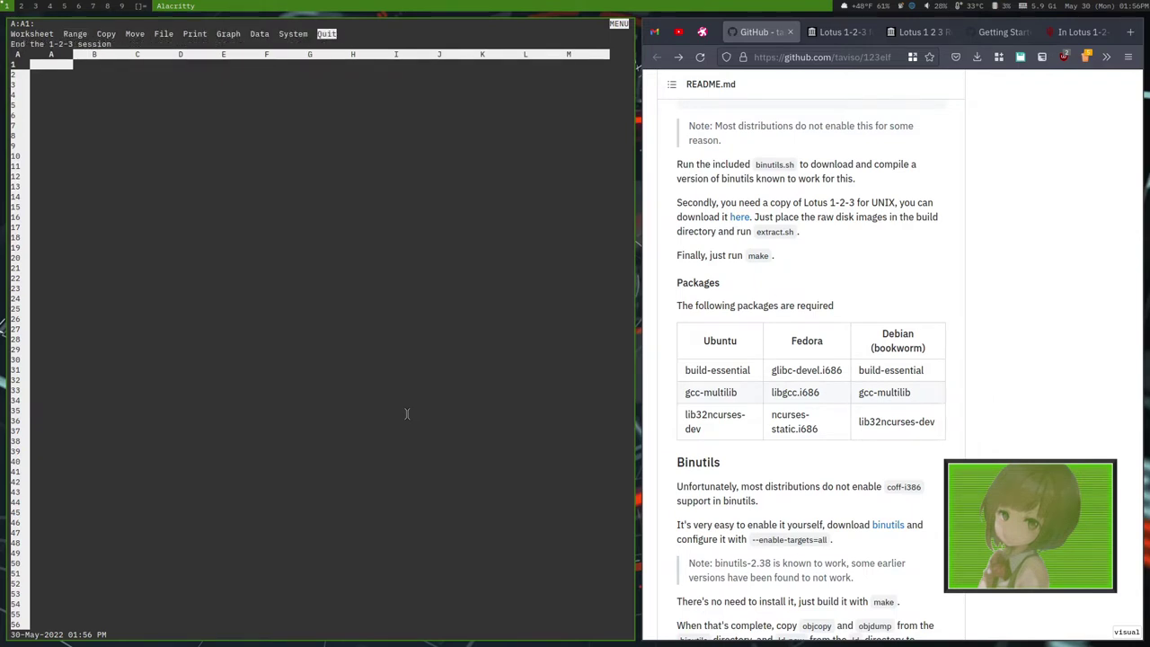
pyautogui.press('Left')
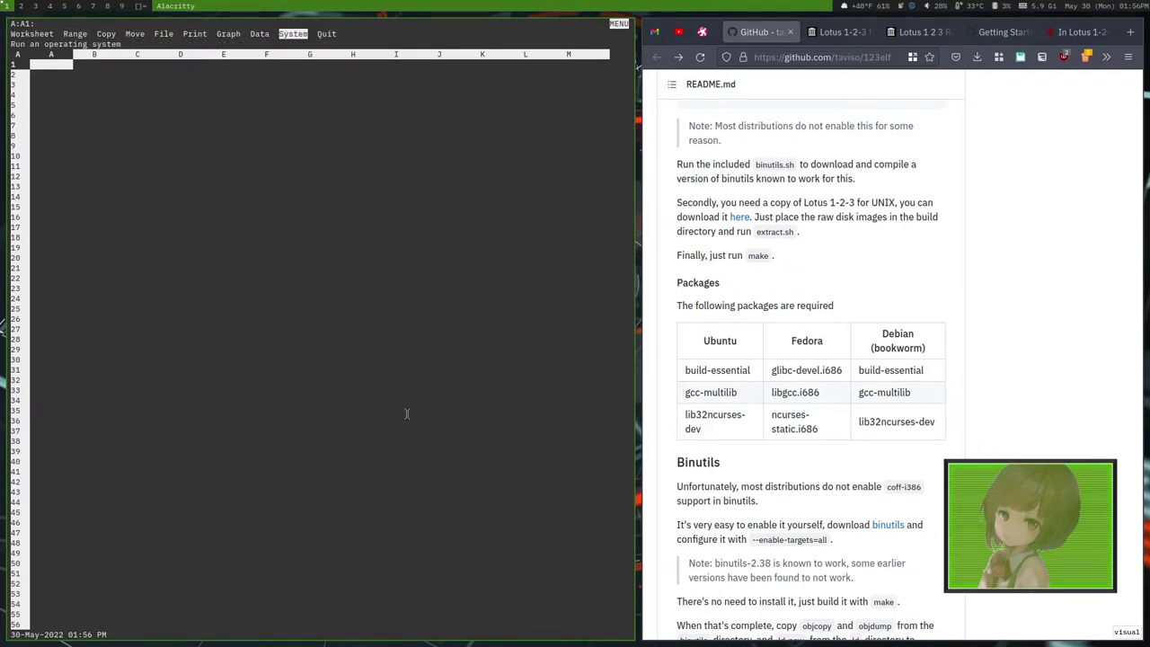
pyautogui.press('q')
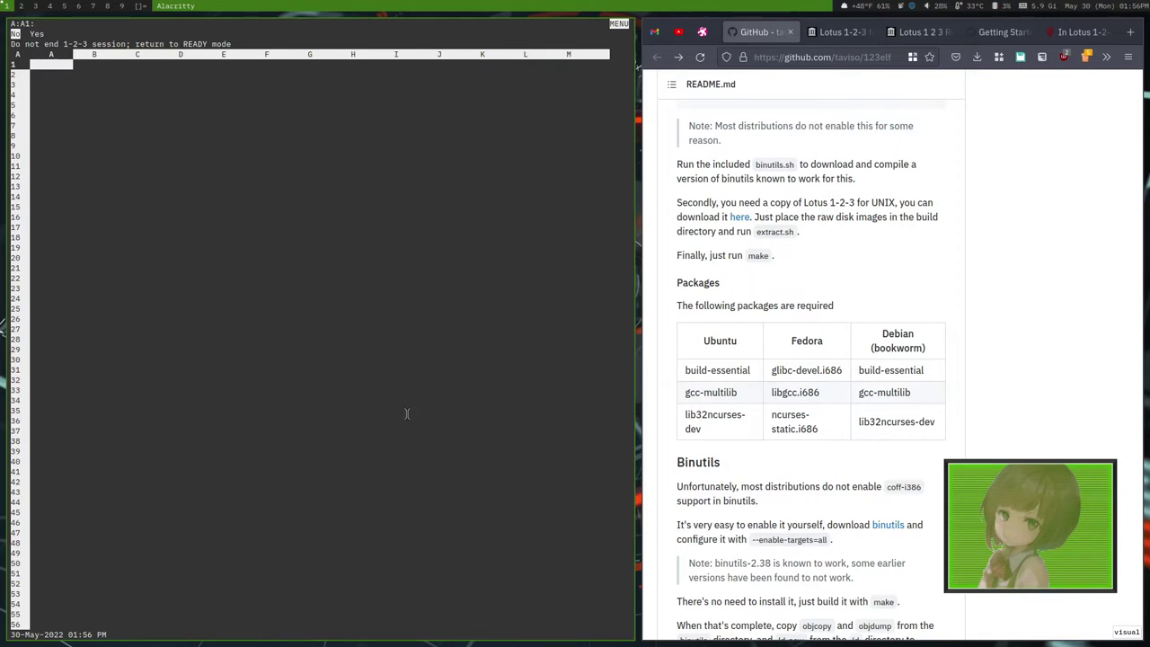
pyautogui.press('Return')
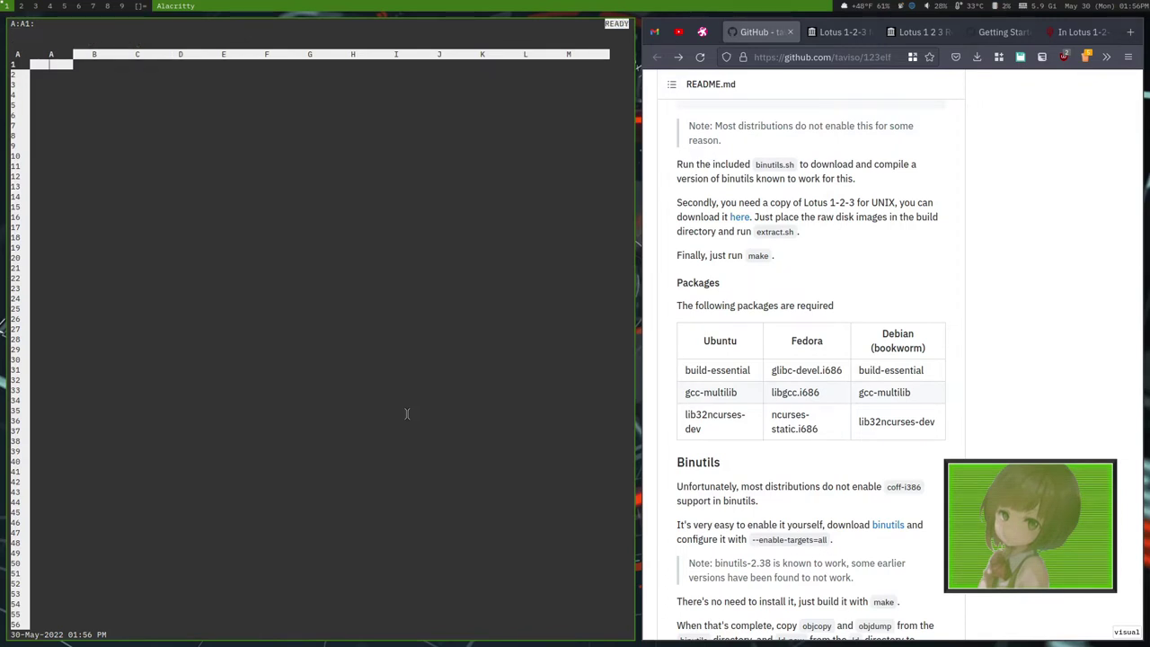
# - Enter the numbers 4, 8 and 7 in cells C2, C3 and C4
pyautogui.press('Down')
pyautogui.press('Right')
pyautogui.press('Right')
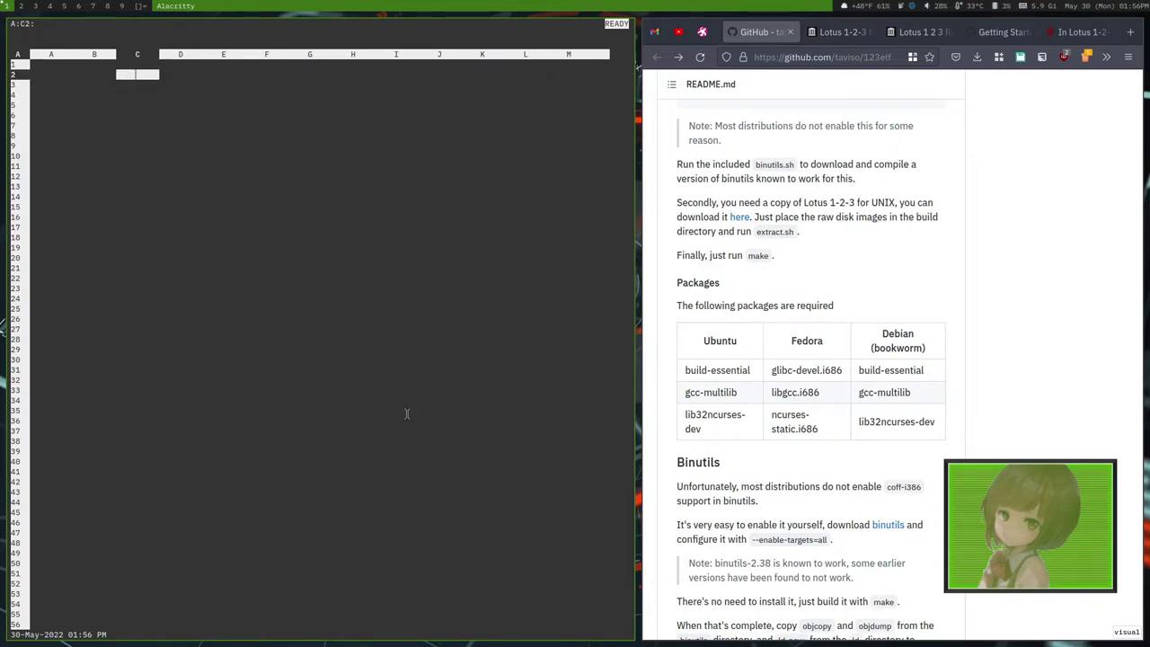
pyautogui.write('4')
pyautogui.press('Down')
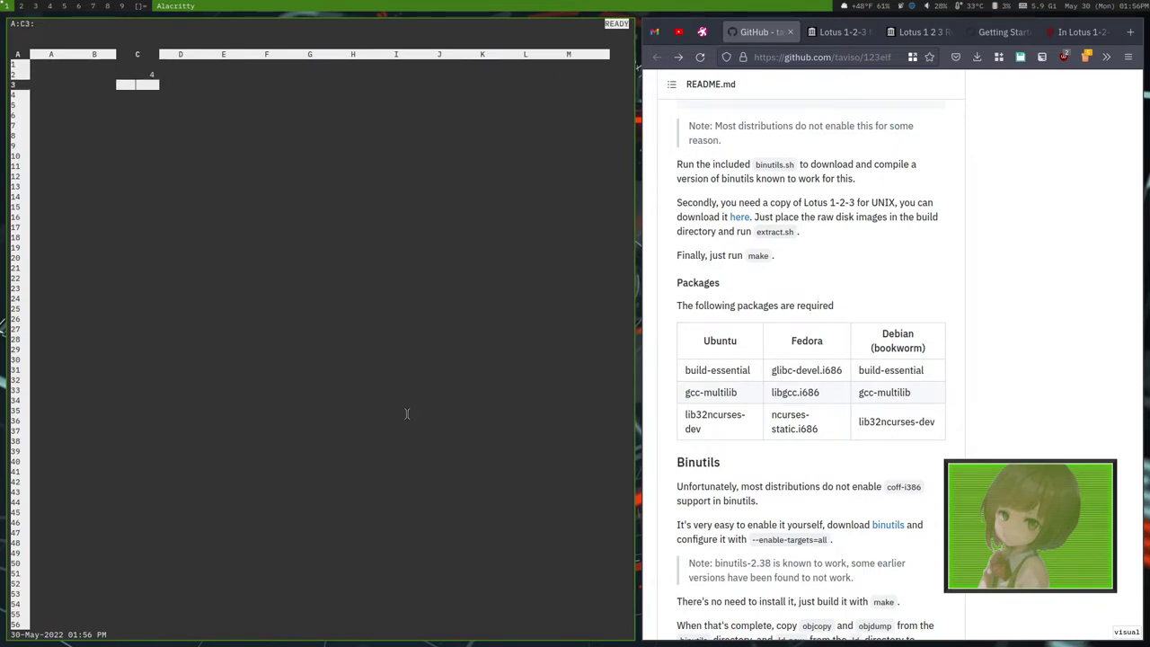
pyautogui.write('8')
pyautogui.press('Down')
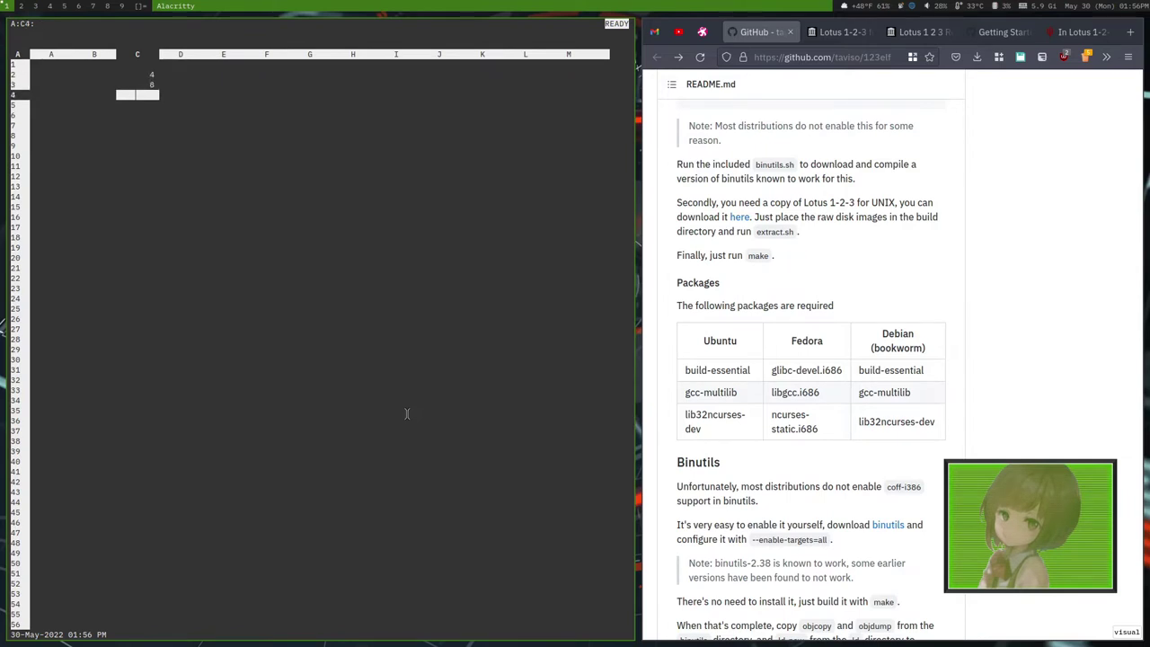
pyautogui.write('7')
pyautogui.press('Return')
# - Save the worksheet in the home directory as 123test.wk3
pyautogui.press('/')
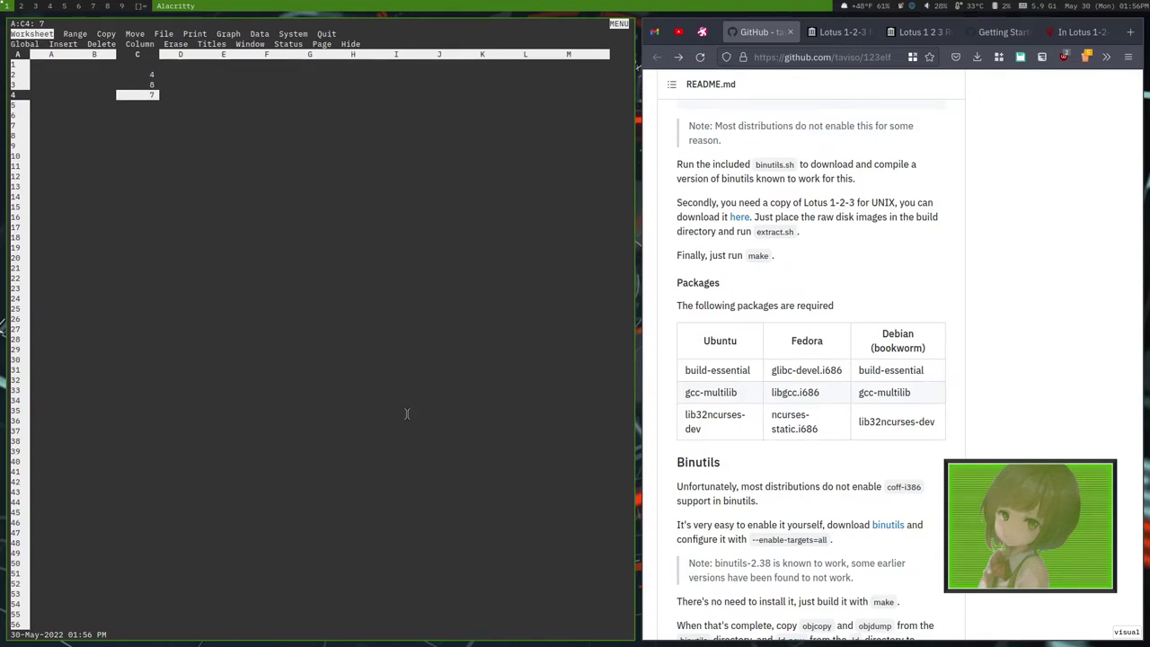
pyautogui.press('Right')
pyautogui.press('Right')
pyautogui.press('Right')
pyautogui.press('Right')
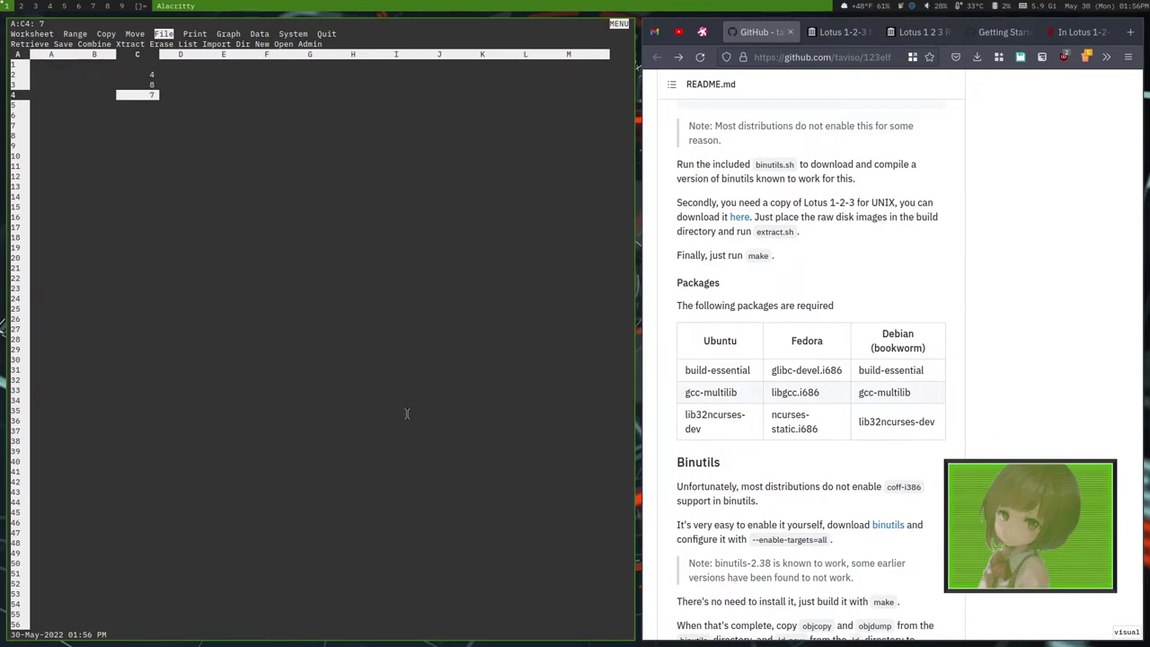
pyautogui.press('Return')
pyautogui.press('s')
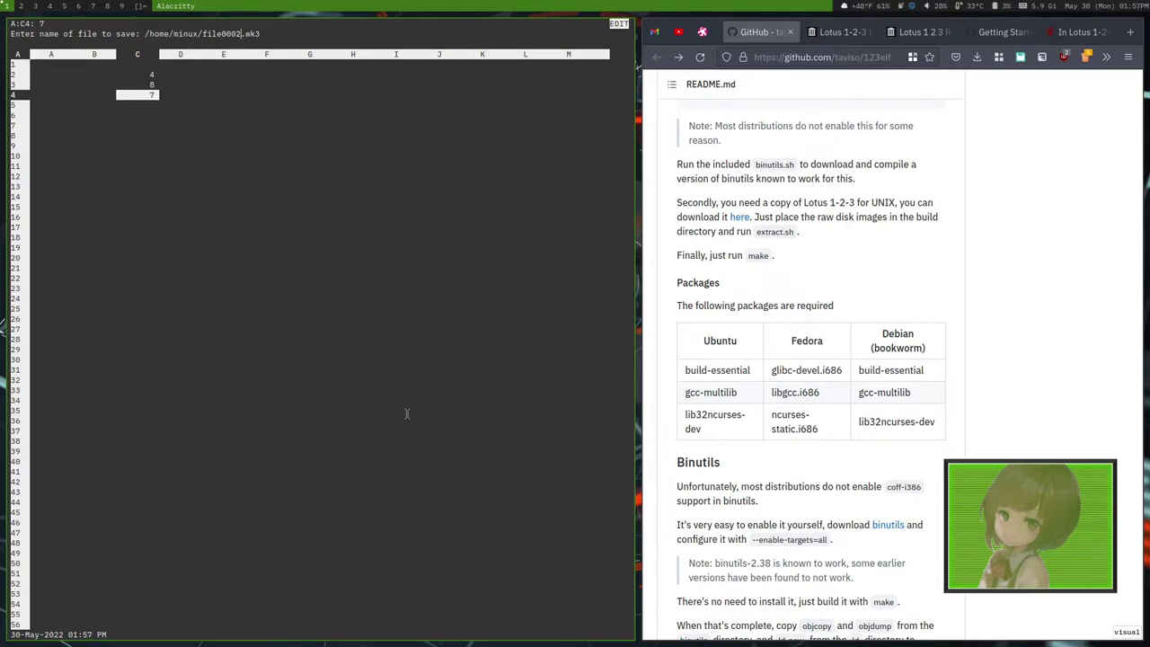
pyautogui.press('BackSpace')
pyautogui.press('BackSpace')
pyautogui.press('BackSpace')
pyautogui.press('BackSpace')
pyautogui.press('BackSpace')
pyautogui.press('BackSpace')
pyautogui.press('BackSpace')
pyautogui.press('BackSpace')
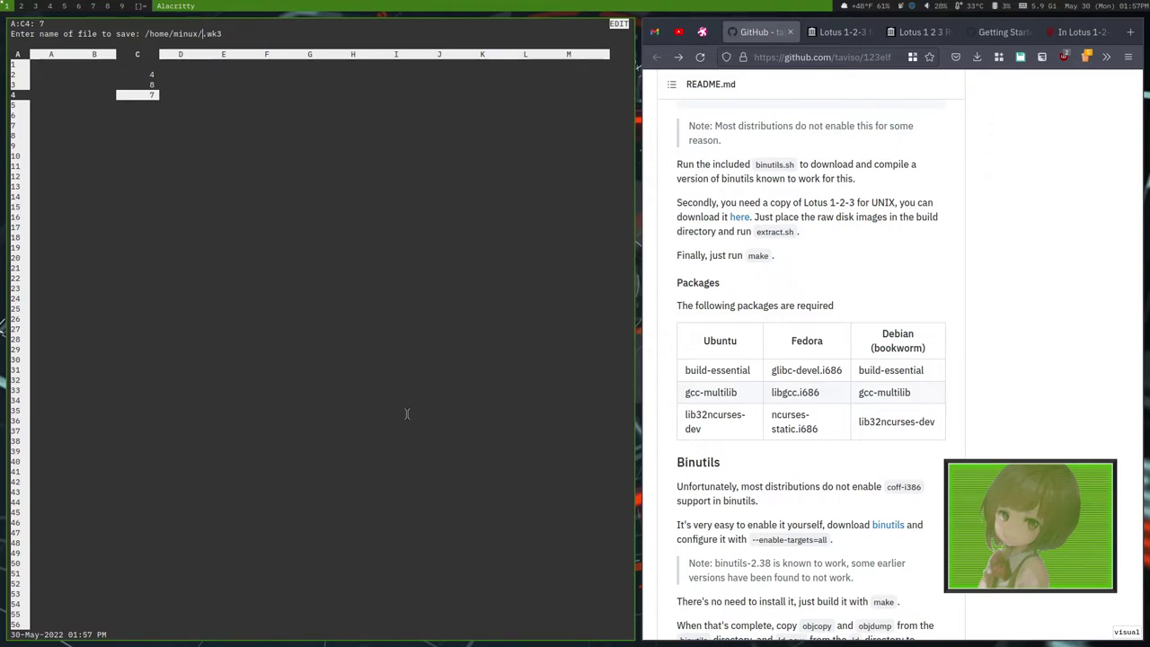
pyautogui.write('123')
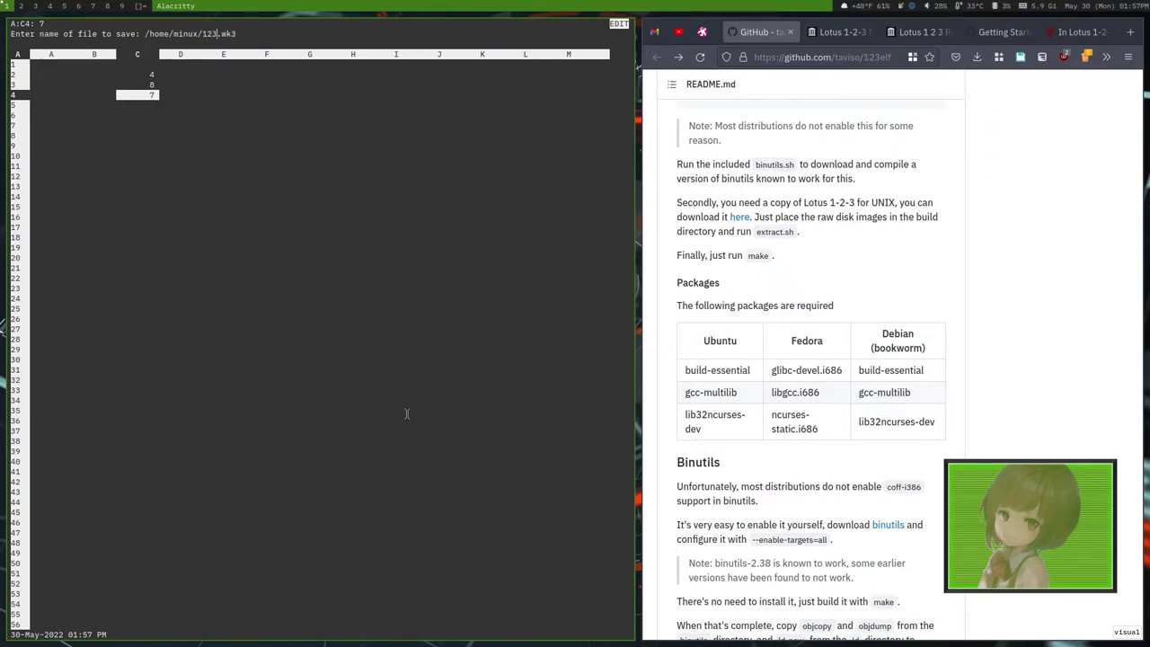
pyautogui.write('test')
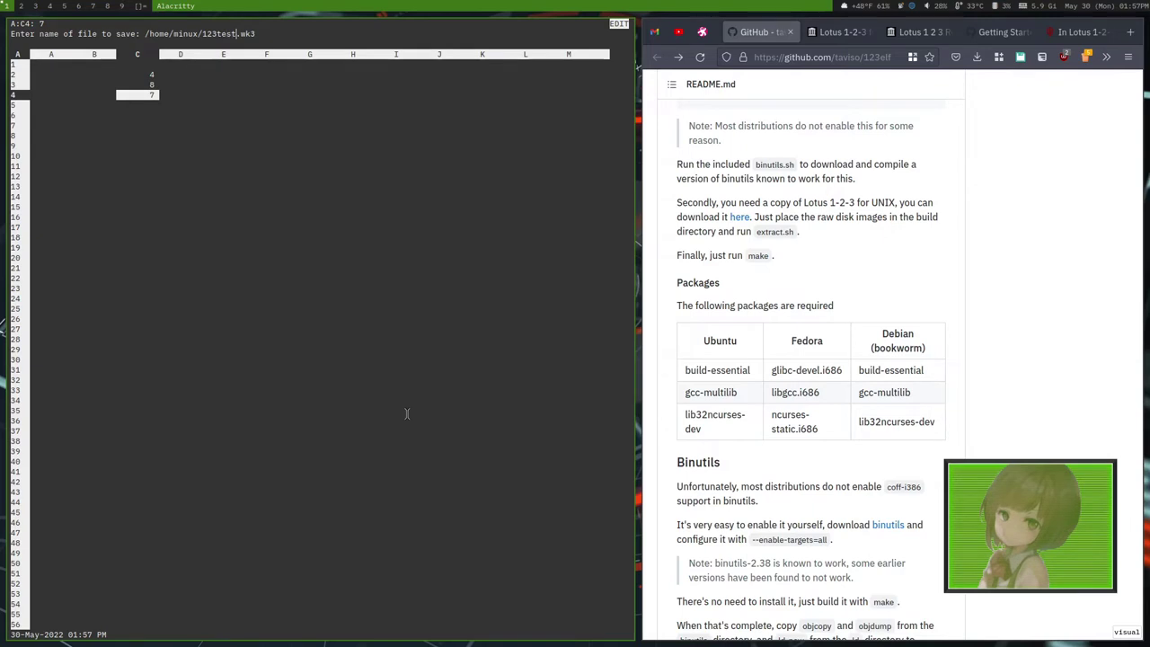
pyautogui.press('Return')
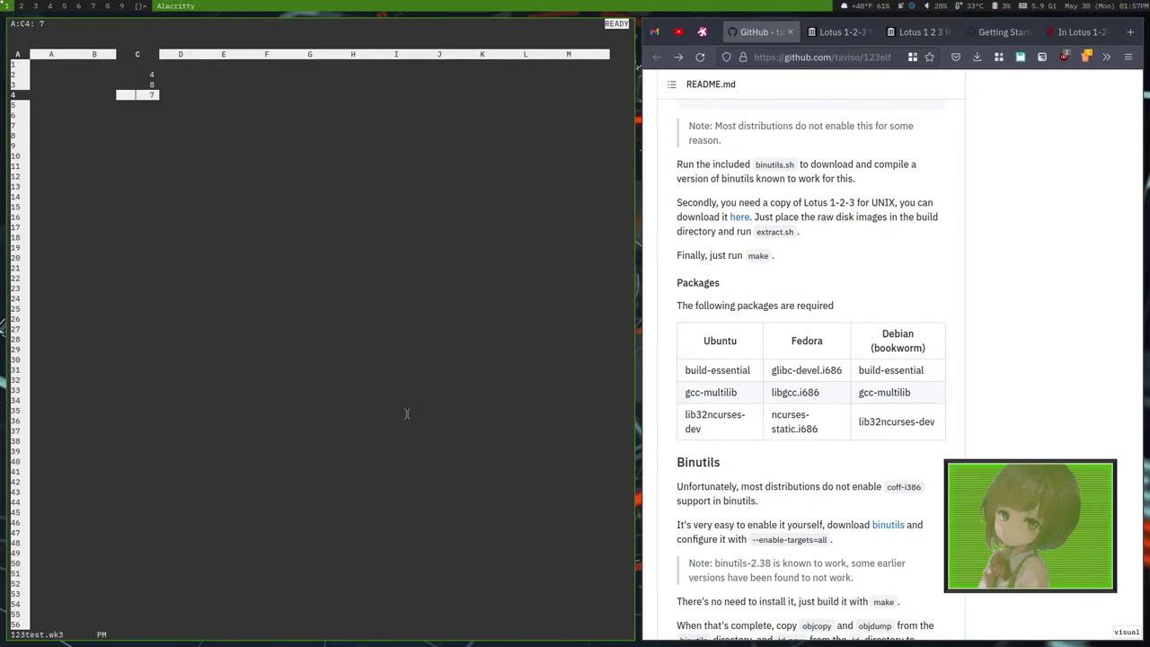
# - Review the README's FAQ and the Release 3.1 manuals on Internet Archive, and read the Getting Started wiki's Moving around section
pyautogui.scroll(-5, 782, 354)
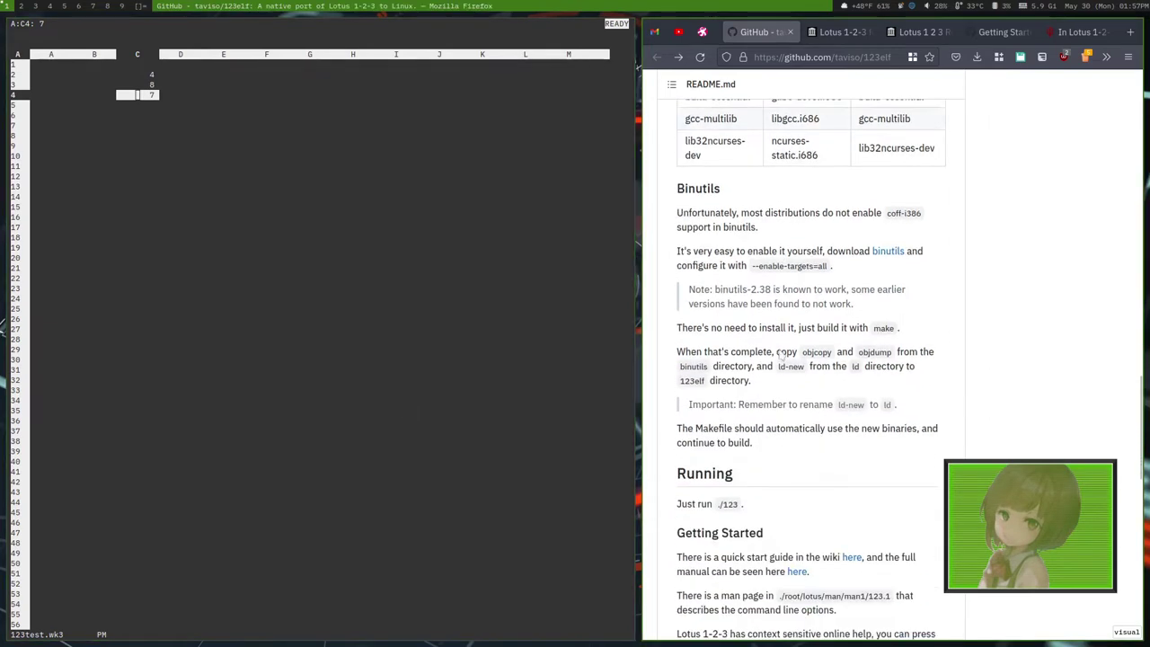
pyautogui.scroll(-10, 782, 354)
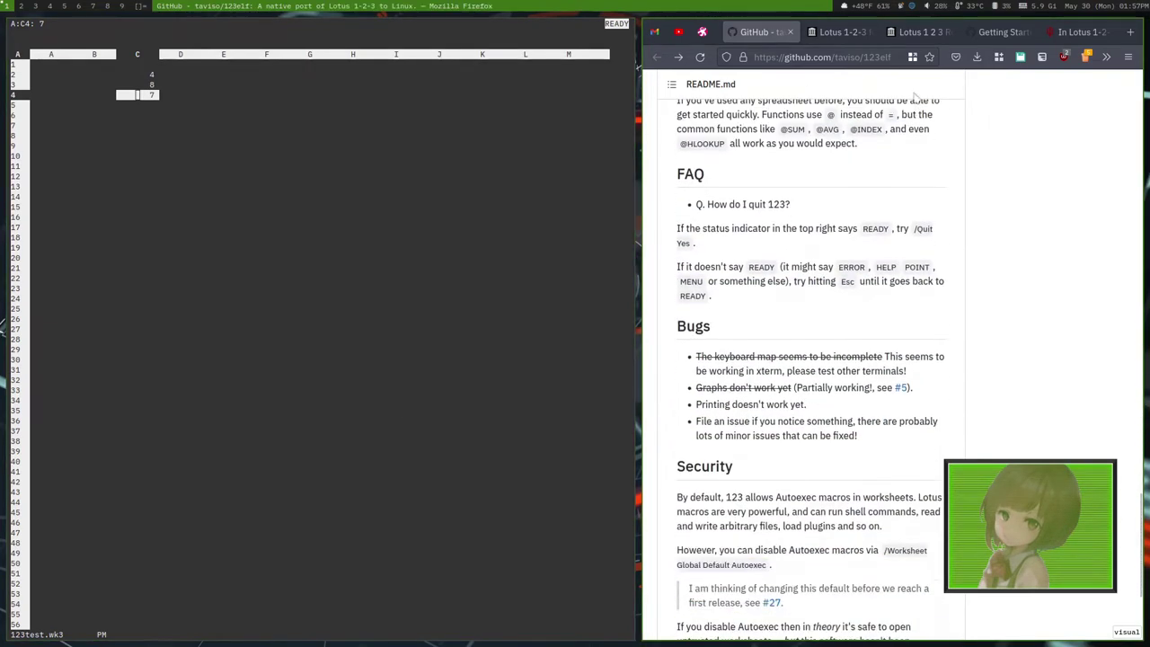
pyautogui.click(917, 31)
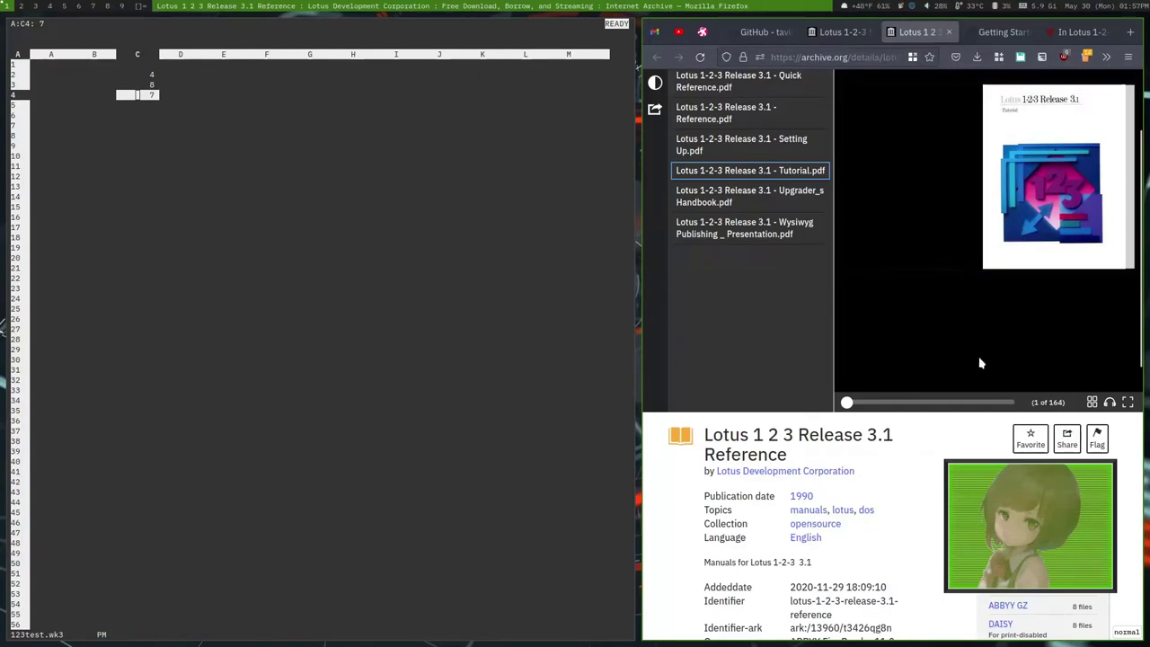
pyautogui.scroll(3, 812, 464)
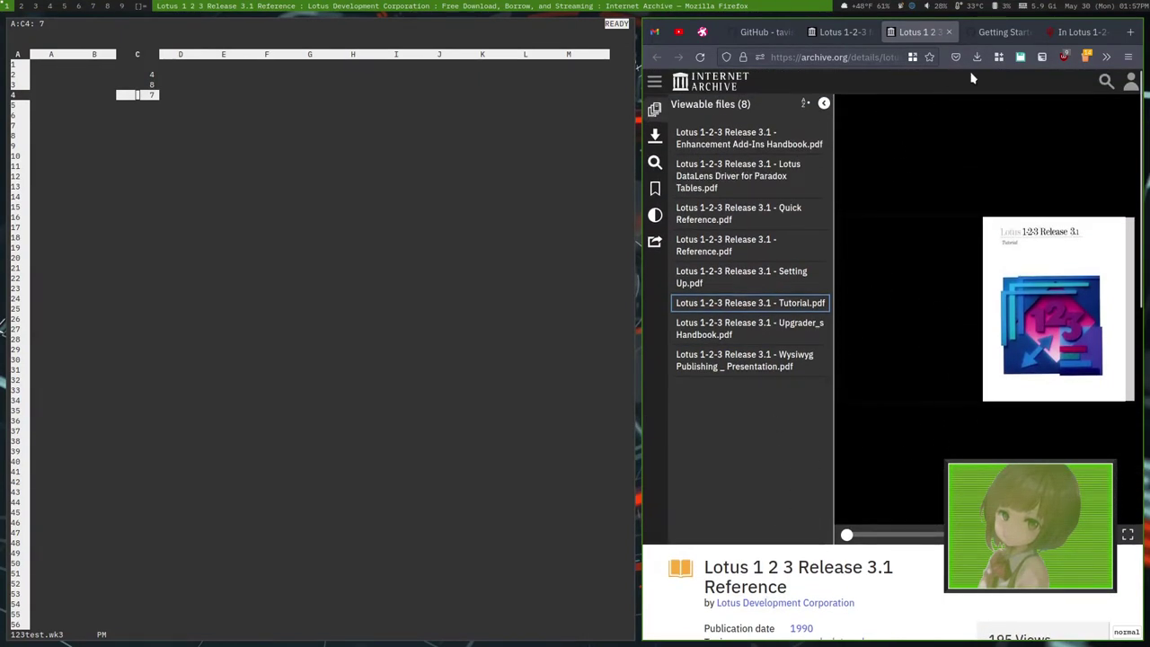
pyautogui.click(998, 31)
pyautogui.scroll(-6, 822, 321)
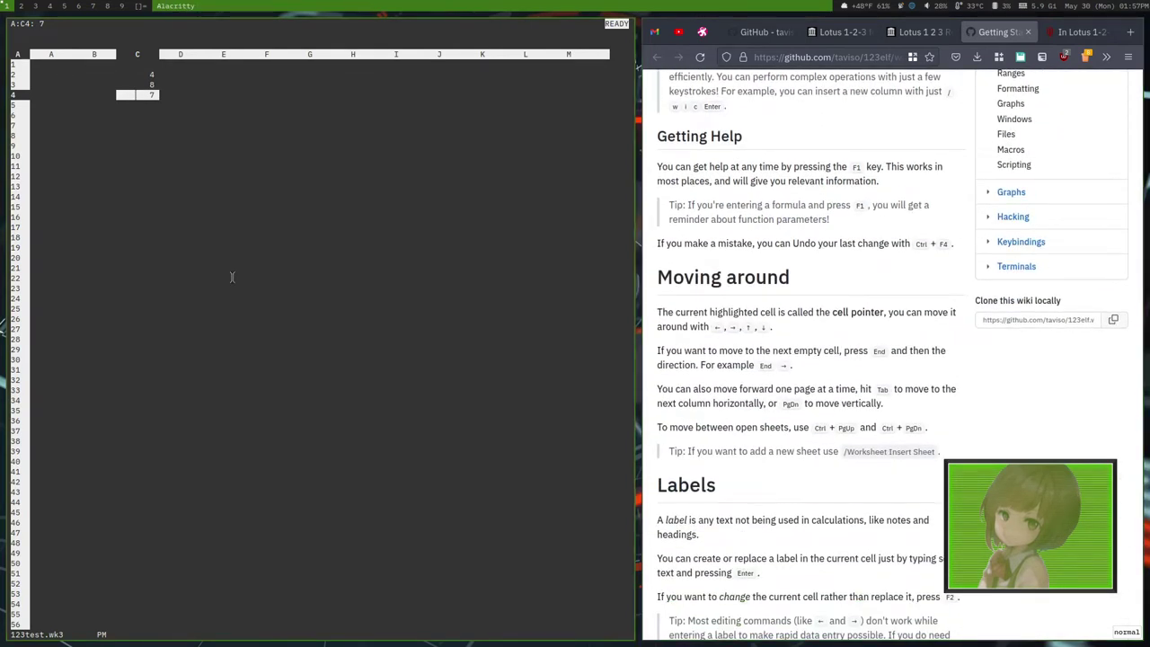
# - Try a +$40 entry in cell C2, and replace the cell's value with $-10
pyautogui.press('Up')
pyautogui.press('Up')
pyautogui.press('Right')
pyautogui.press('Right')
pyautogui.press('Left')
pyautogui.press('Left')
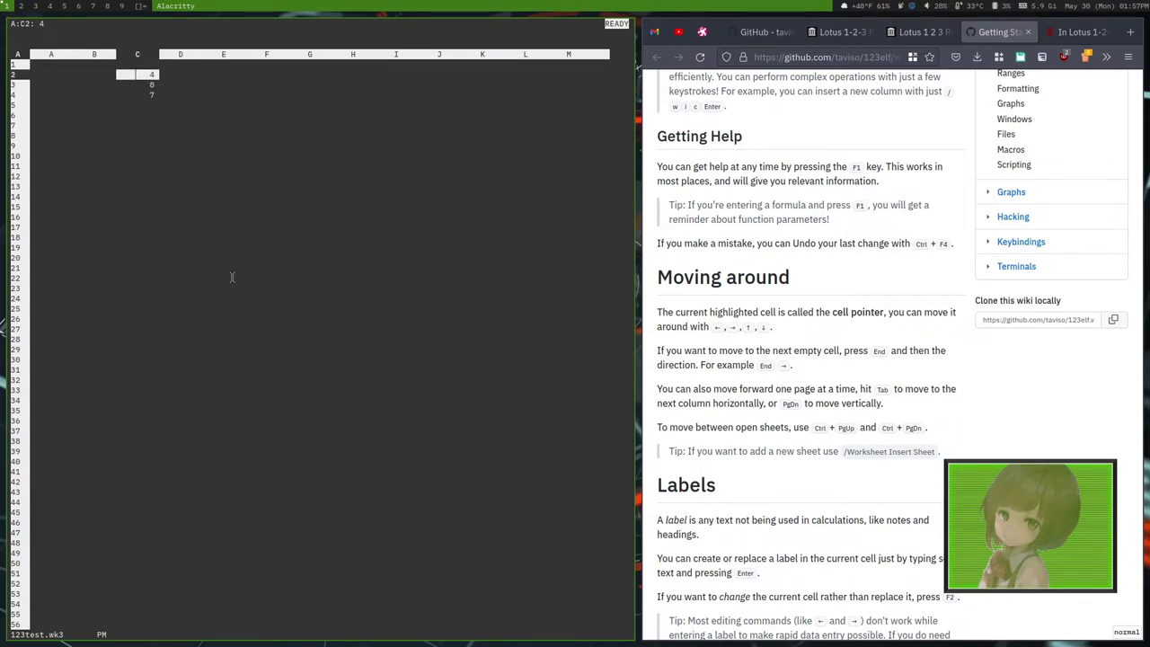
pyautogui.write('+')
pyautogui.press('Escape')
pyautogui.write('+')
pyautogui.write('$')
pyautogui.write('40')
pyautogui.press('Return')
pyautogui.write('$-10')
pyautogui.press('Return')
# - Enter the label "Total:" in cell B5
pyautogui.press('Down')
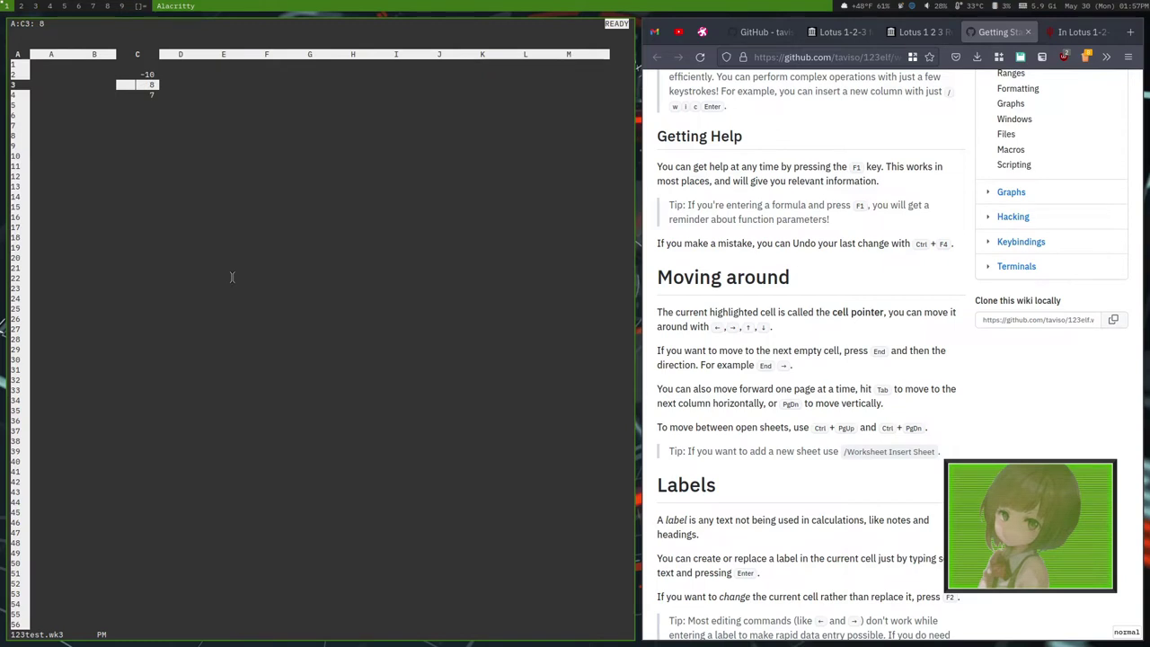
pyautogui.press('Right')
pyautogui.press('Left')
pyautogui.press('Down')
pyautogui.press('Down')
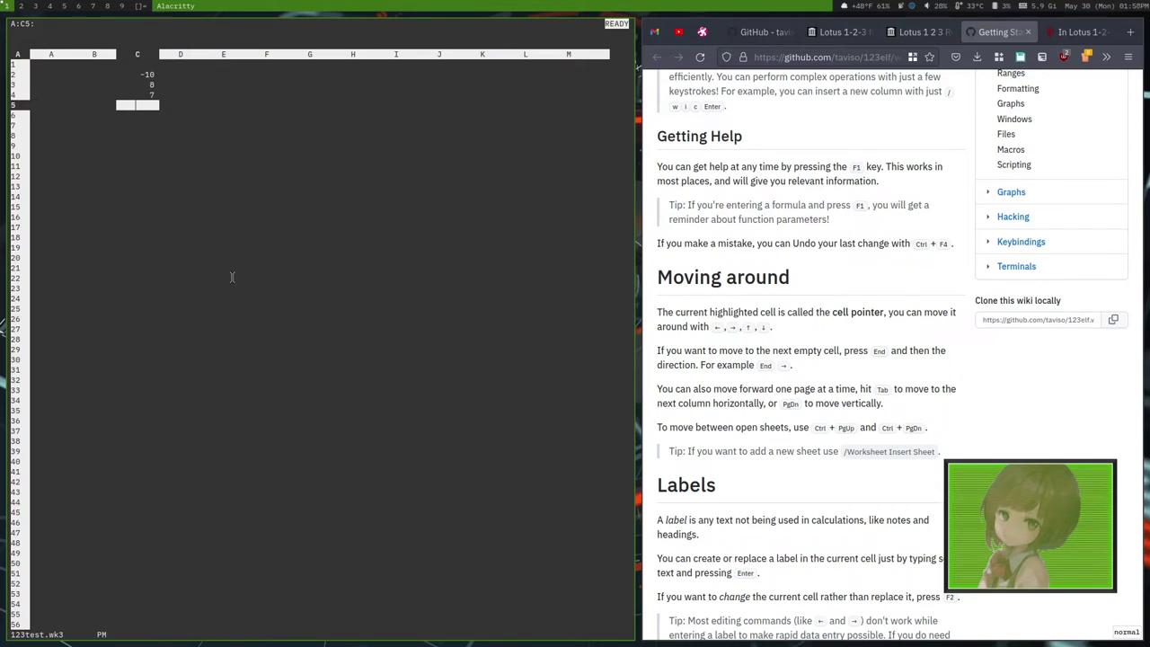
pyautogui.press('Left')
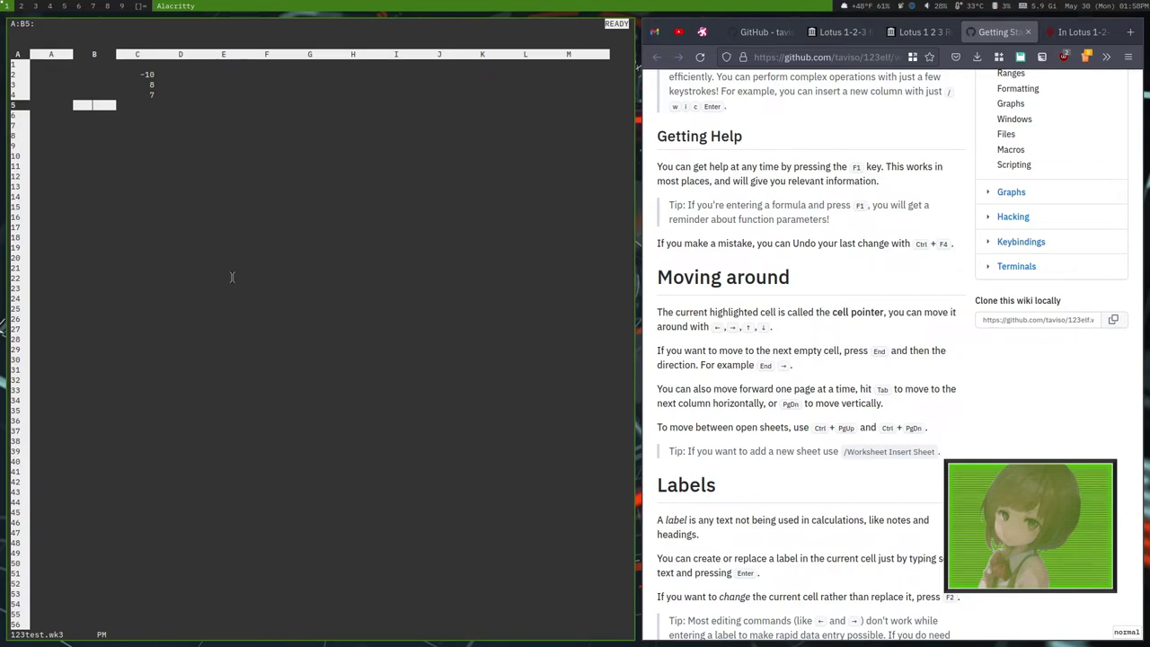
pyautogui.write('Total:')
pyautogui.press('Return')
# - Consult the wiki's Formatting Labels section and enter a centered "total" label in cell B6 using the ^ prefix
pyautogui.press('Down')
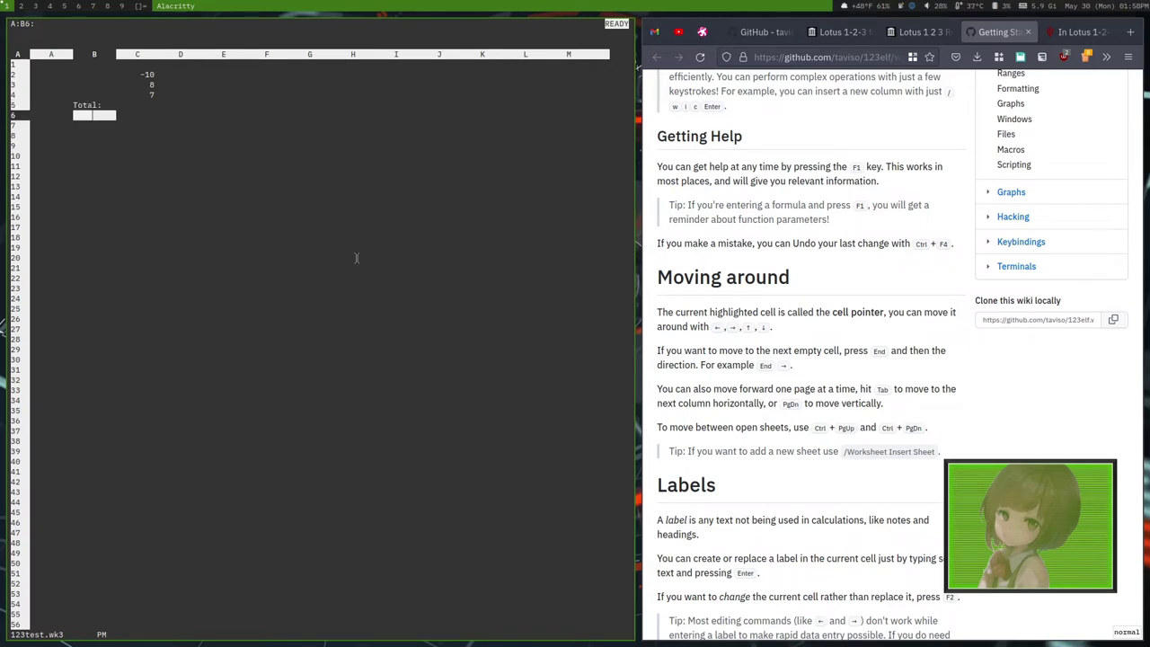
pyautogui.scroll(-5, 870, 476)
pyautogui.scroll(-1, 870, 473)
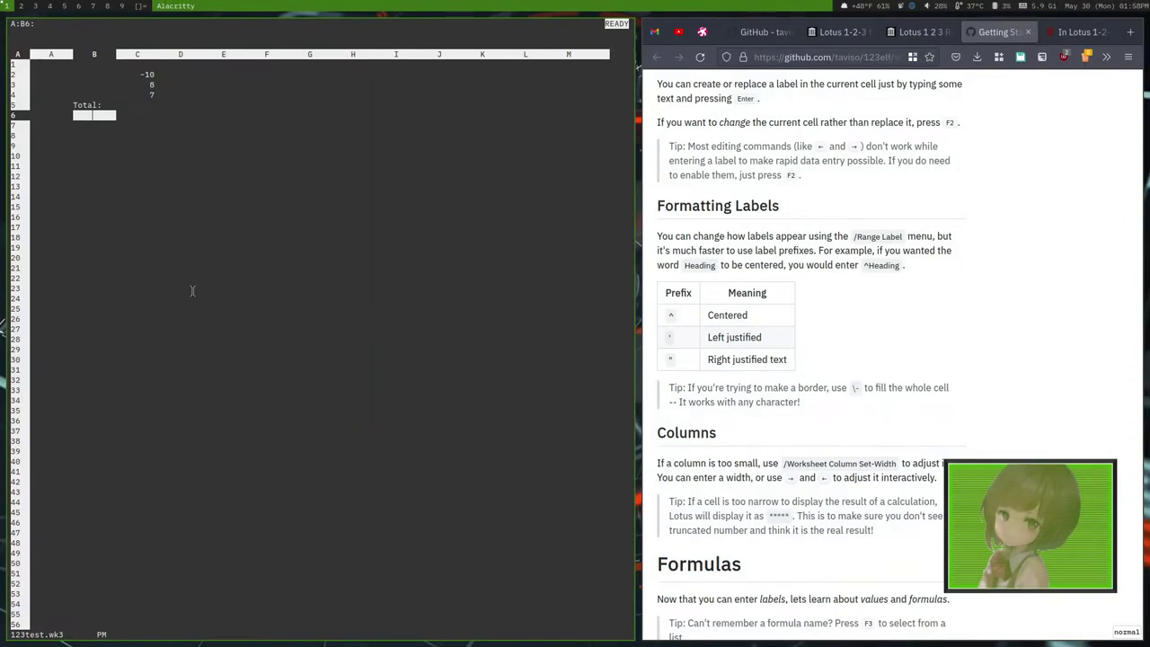
pyautogui.write('^tos')
pyautogui.press('BackSpace')
pyautogui.write('tal')
pyautogui.press('Return')
pyautogui.press('Right')
pyautogui.press('Right')
pyautogui.press('Left')
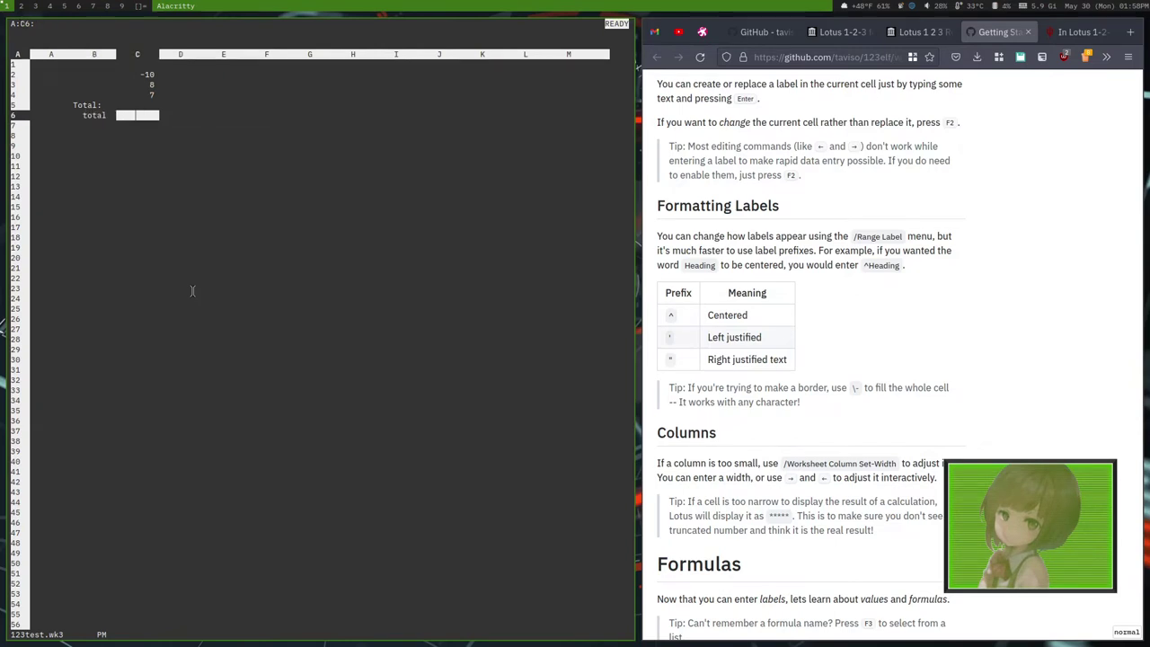
# - Delete row 6 containing the centered total label, and return to the label in cell B5
pyautogui.press('Left')
pyautogui.write('t')
pyautogui.press('Escape')
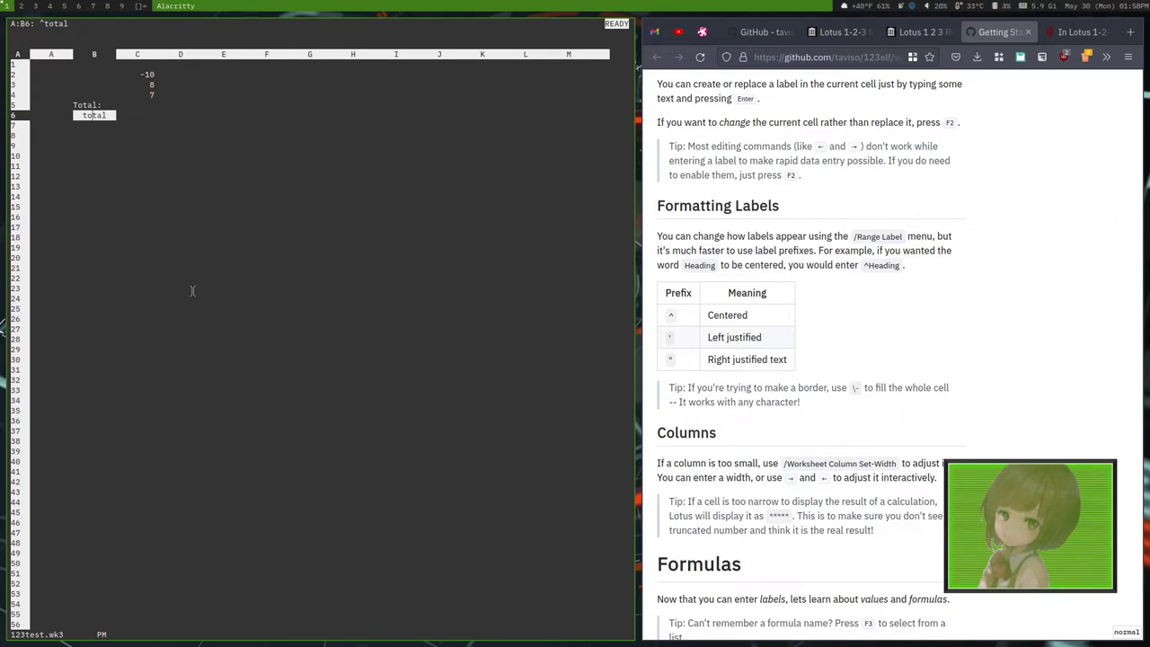
pyautogui.press('/')
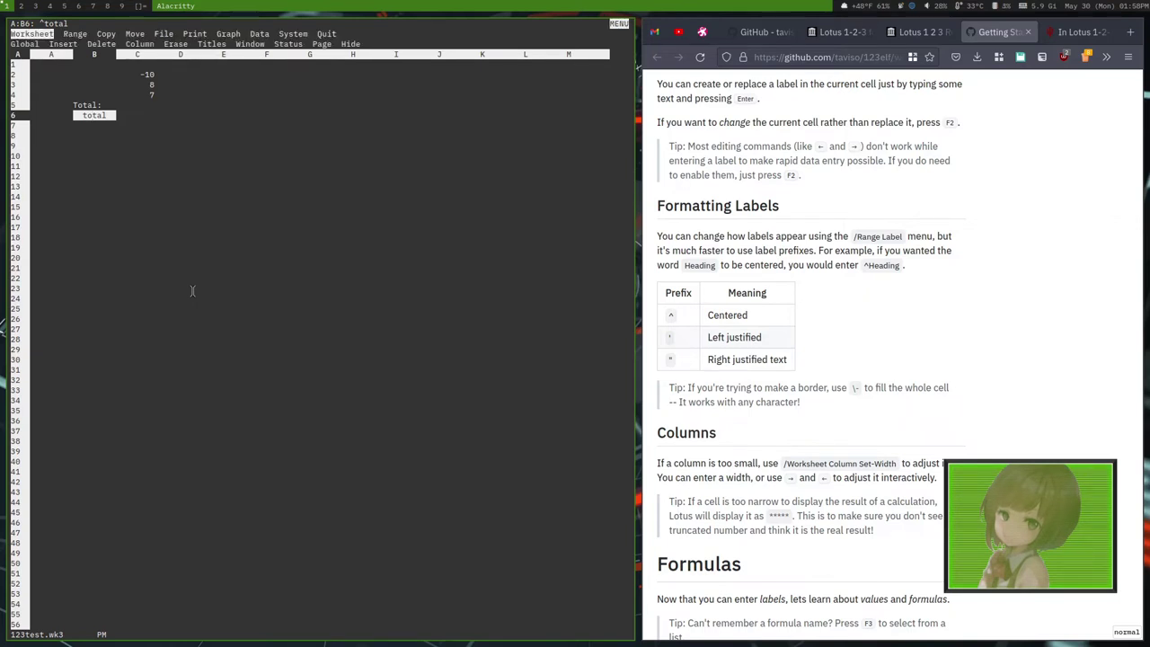
pyautogui.press('w')
pyautogui.press('Right')
pyautogui.press('Right')
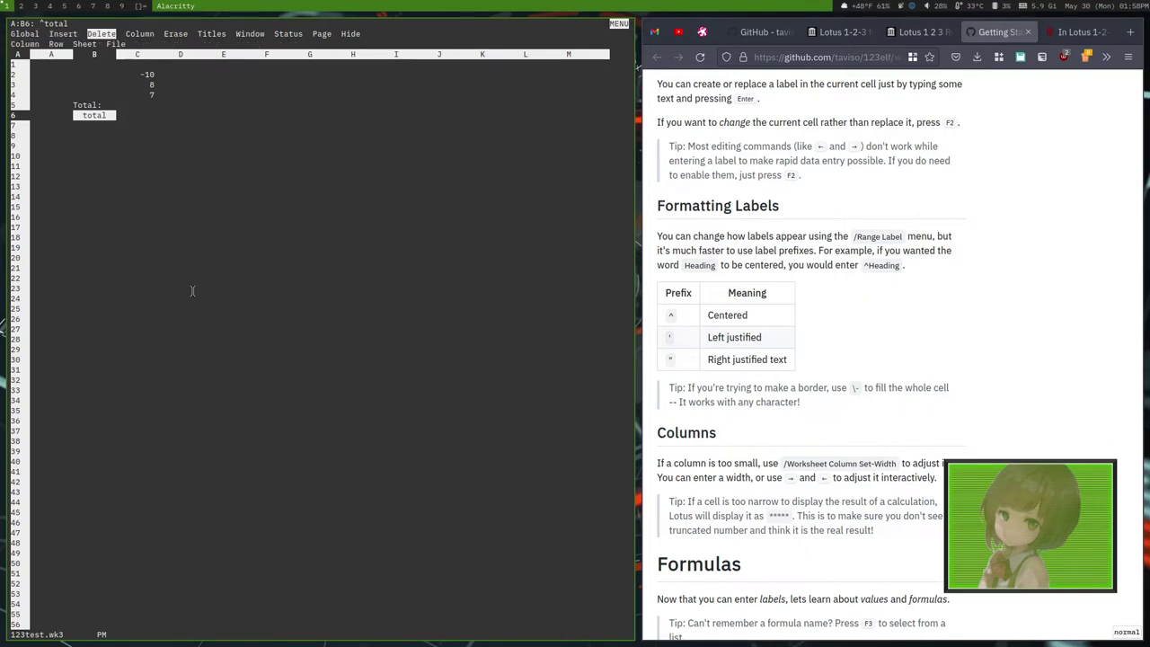
pyautogui.press('Return')
pyautogui.press('Right')
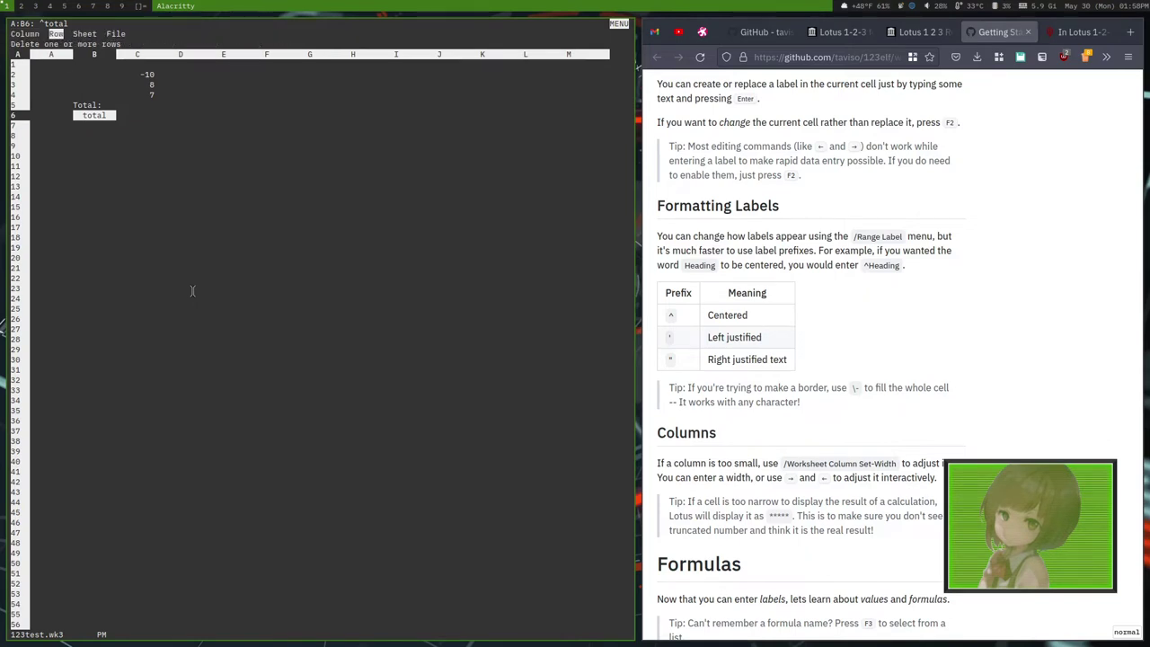
pyautogui.press('Left')
pyautogui.press('Right')
pyautogui.press('Return')
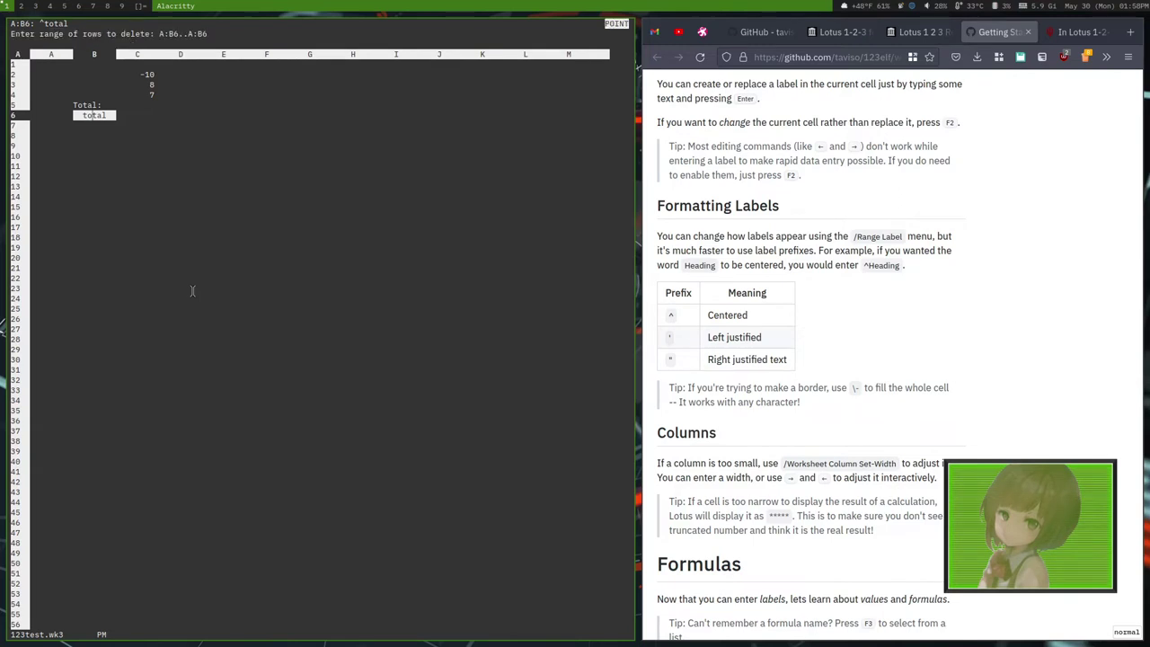
pyautogui.press('Return')
pyautogui.press('Up')
pyautogui.press('Right')
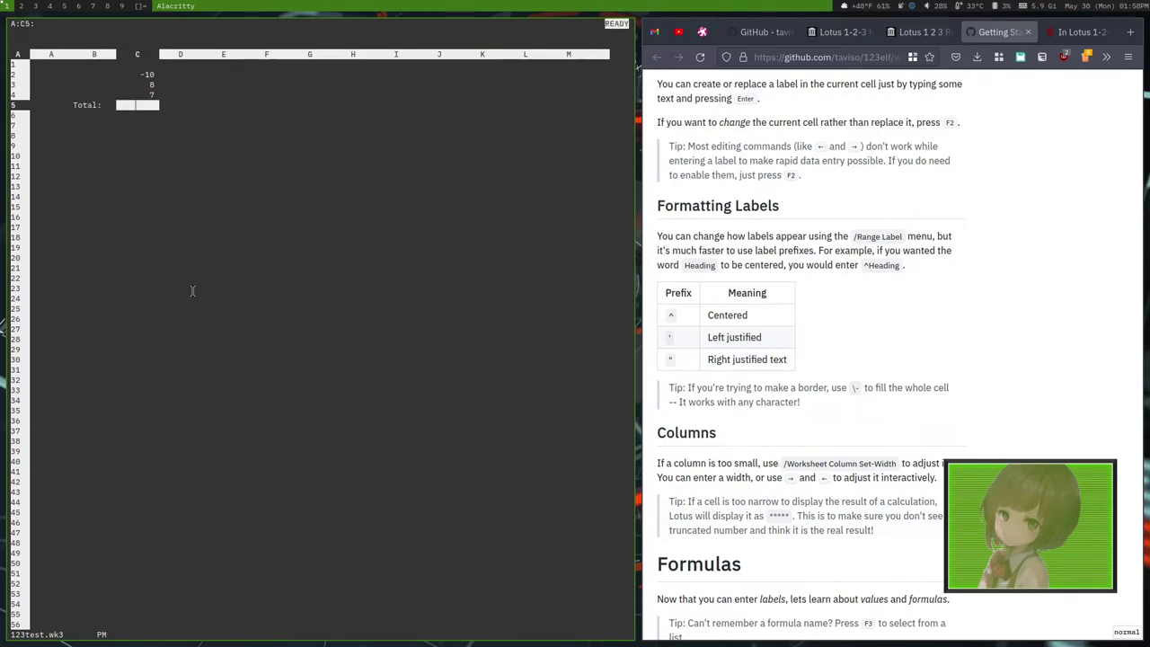
pyautogui.press('Left')
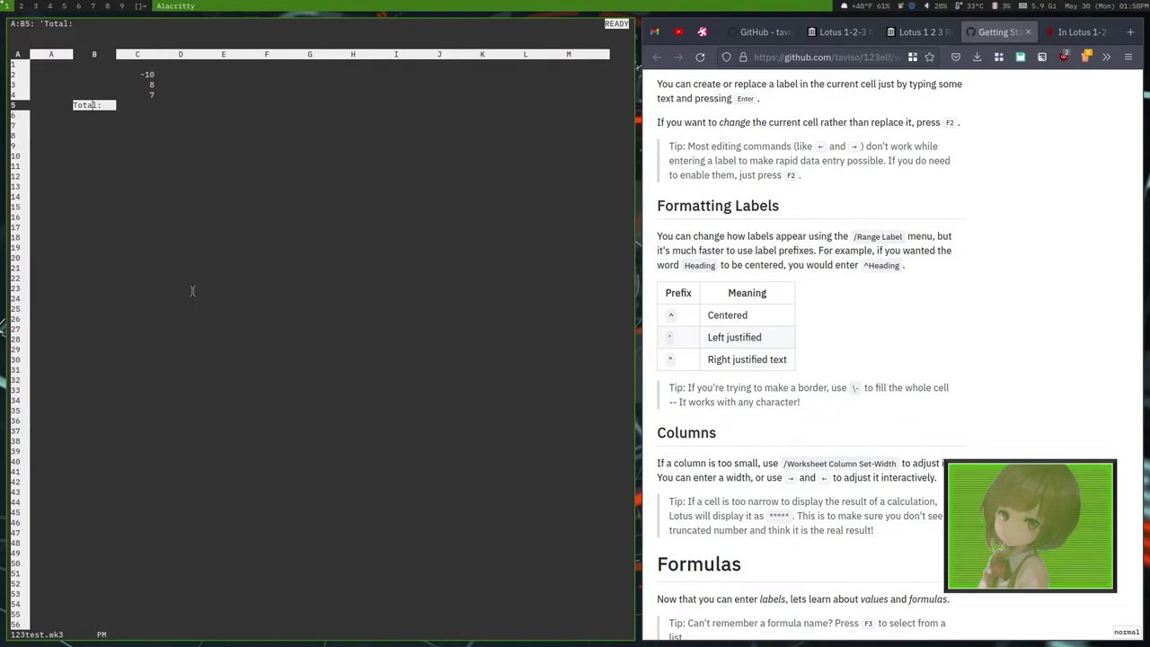
pyautogui.write("'Tot")
pyautogui.write('al:')
pyautogui.press('Escape')
# - Replace the label in cell B5 with a right-justified "Total:" using the double-quote prefix
pyautogui.write('"')
pyautogui.write('Tota')
pyautogui.press('BackSpace')
pyautogui.press('BackSpace')
pyautogui.press('BackSpace')
pyautogui.write('otal:')
pyautogui.press('Return')
pyautogui.press('Right')
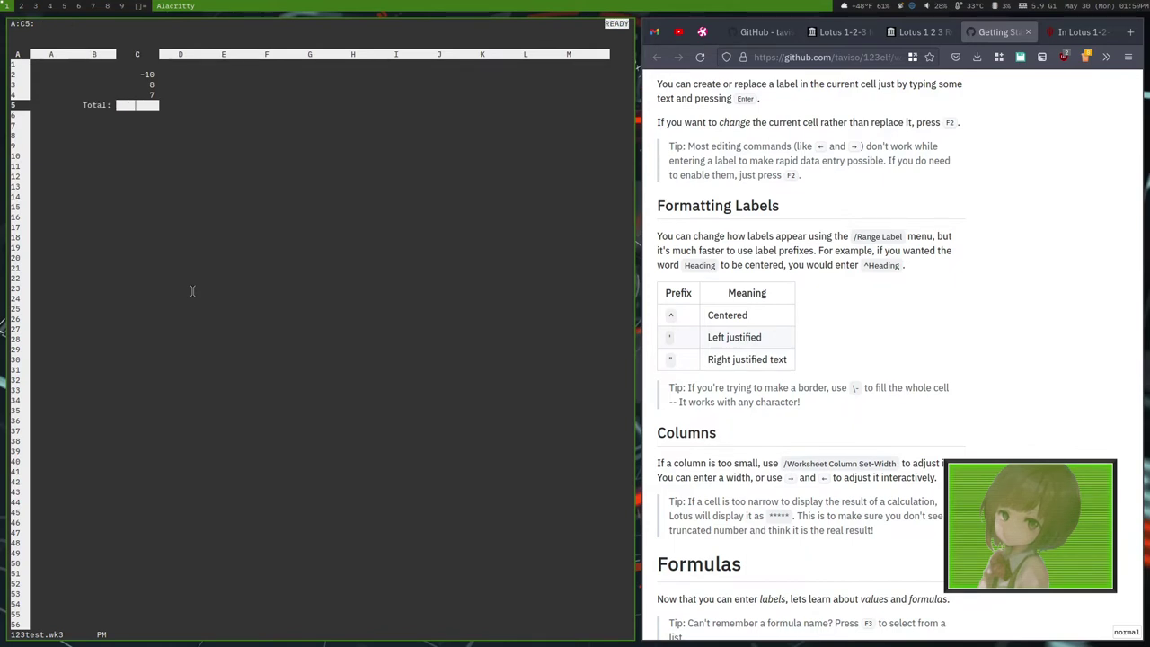
pyautogui.press('Left')
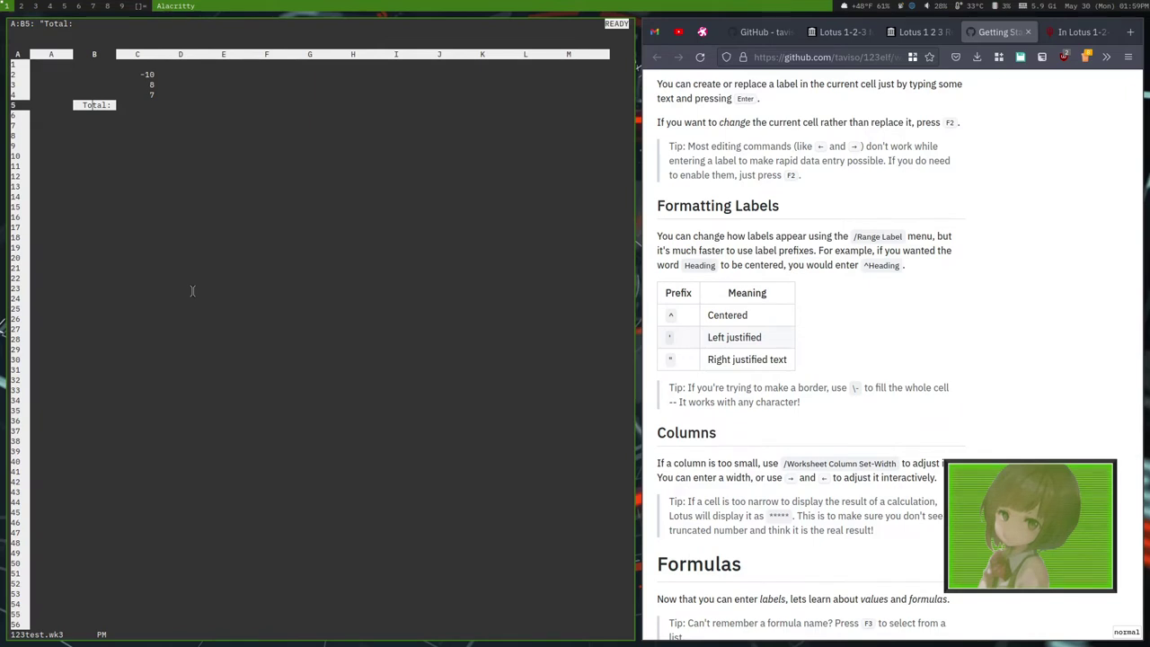
pyautogui.press('Down')
pyautogui.press('Right')
pyautogui.press('Up')
pyautogui.press('Up')
pyautogui.press('Up')
pyautogui.press('Up')
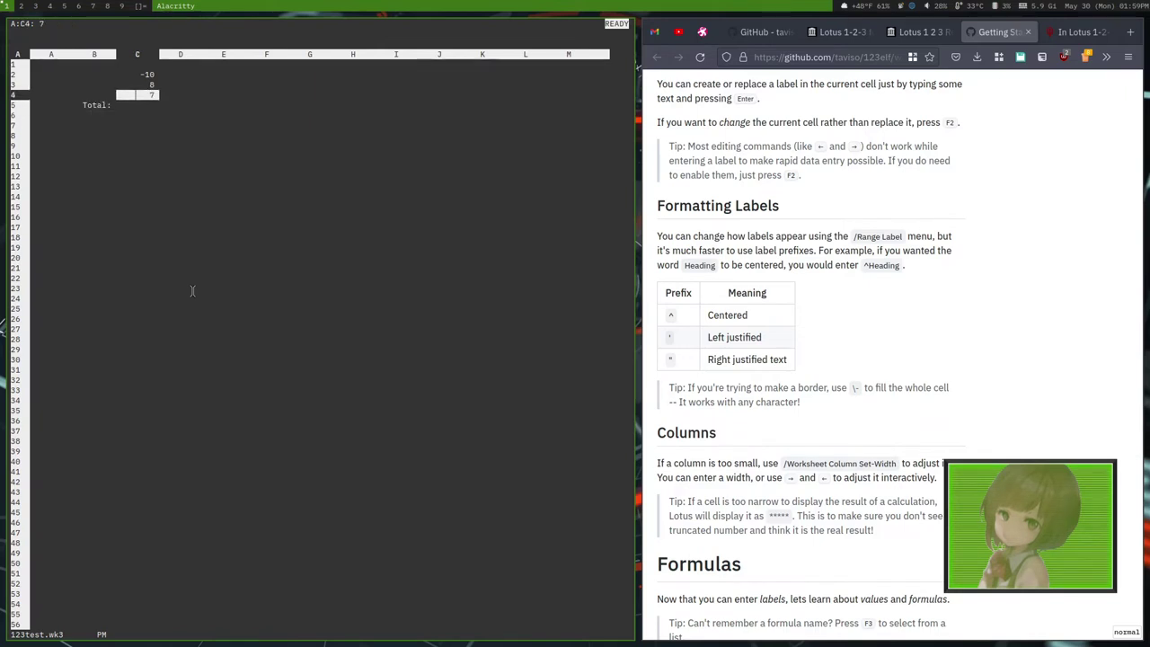
pyautogui.press('Down')
pyautogui.press('Down')
pyautogui.press('Down')
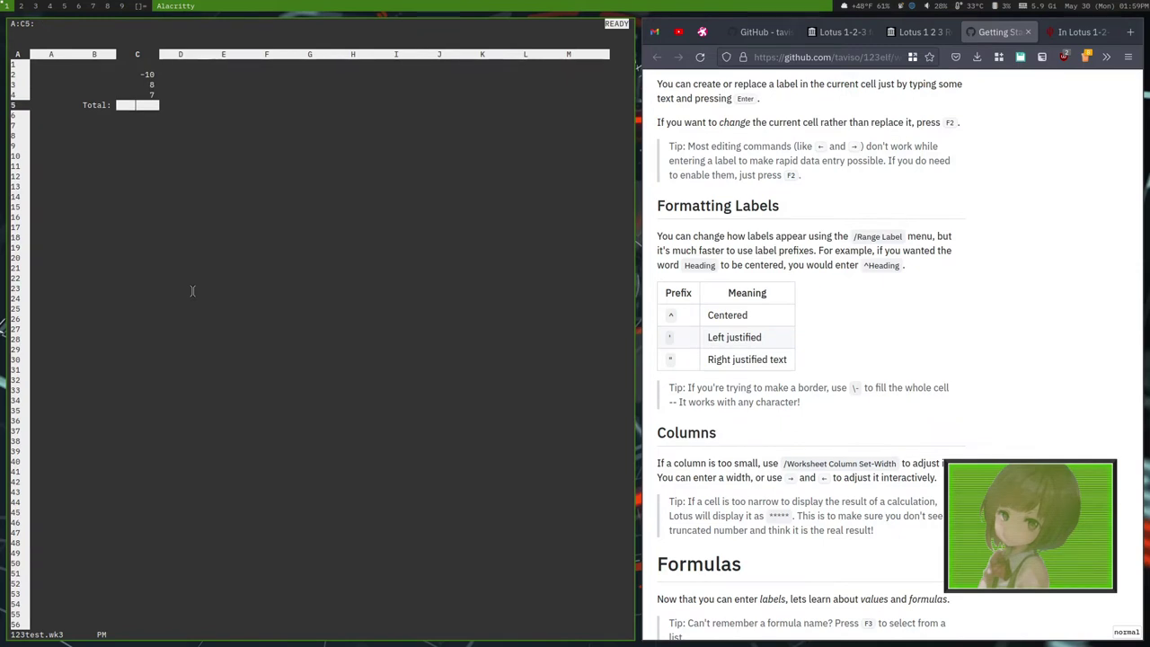
pyautogui.write('@')
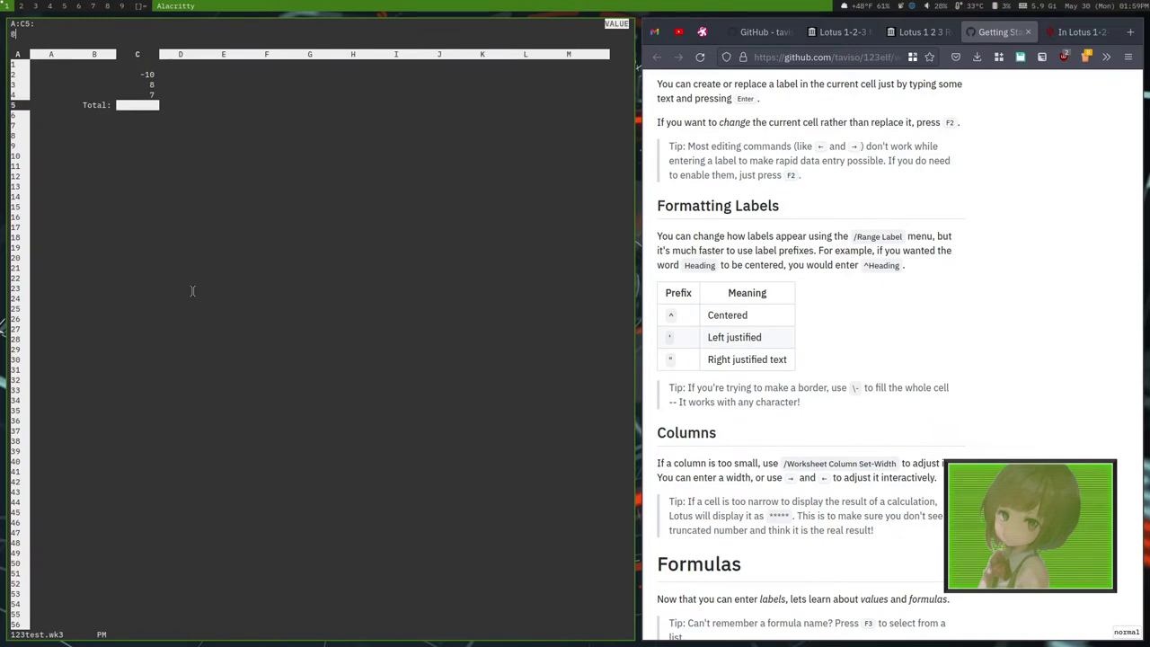
pyautogui.write('SUM(')
pyautogui.press('Up')
pyautogui.press('Up')
pyautogui.press('Up')
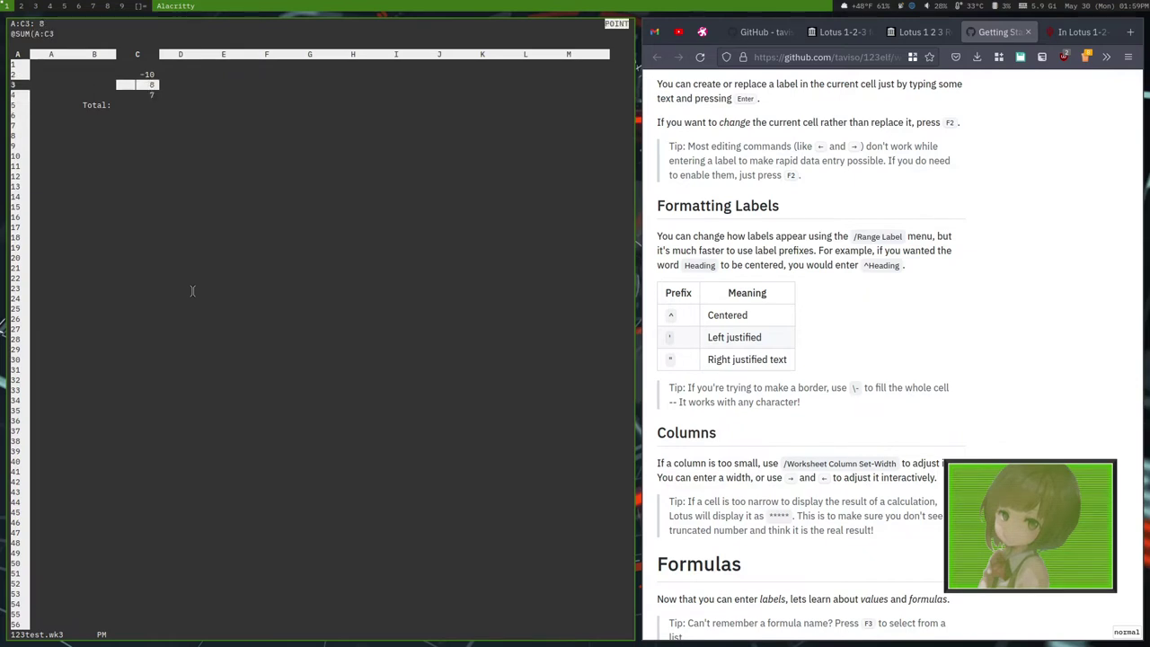
pyautogui.press('Down')
pyautogui.press('Down')
pyautogui.press('.')
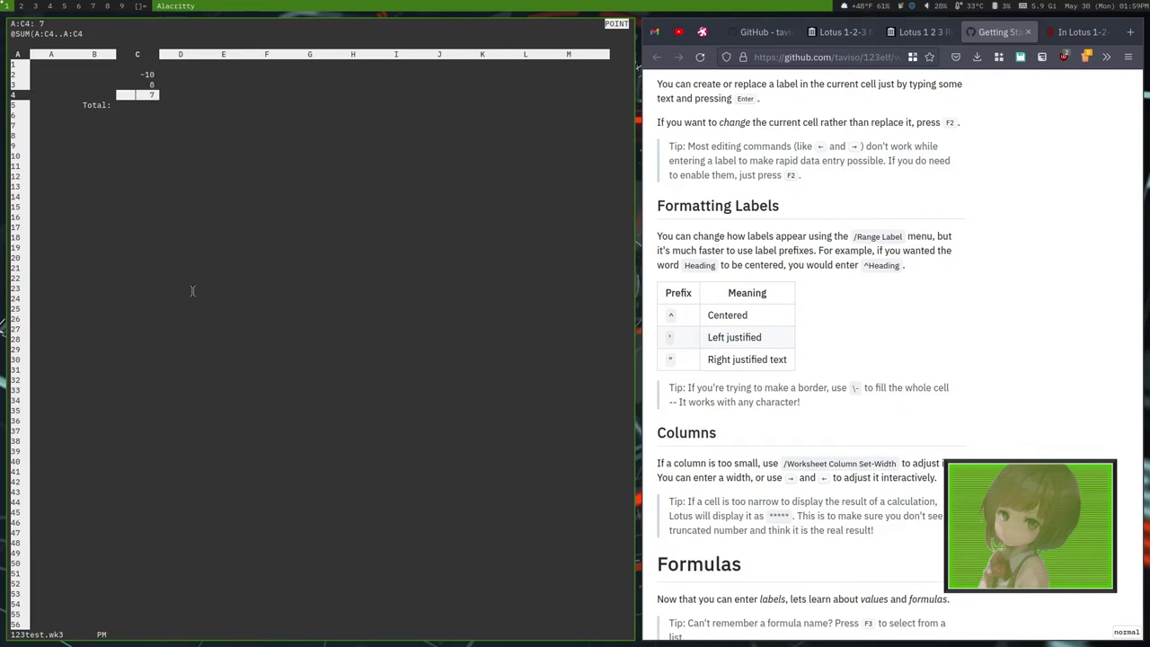
pyautogui.press('Up')
pyautogui.press('Up')
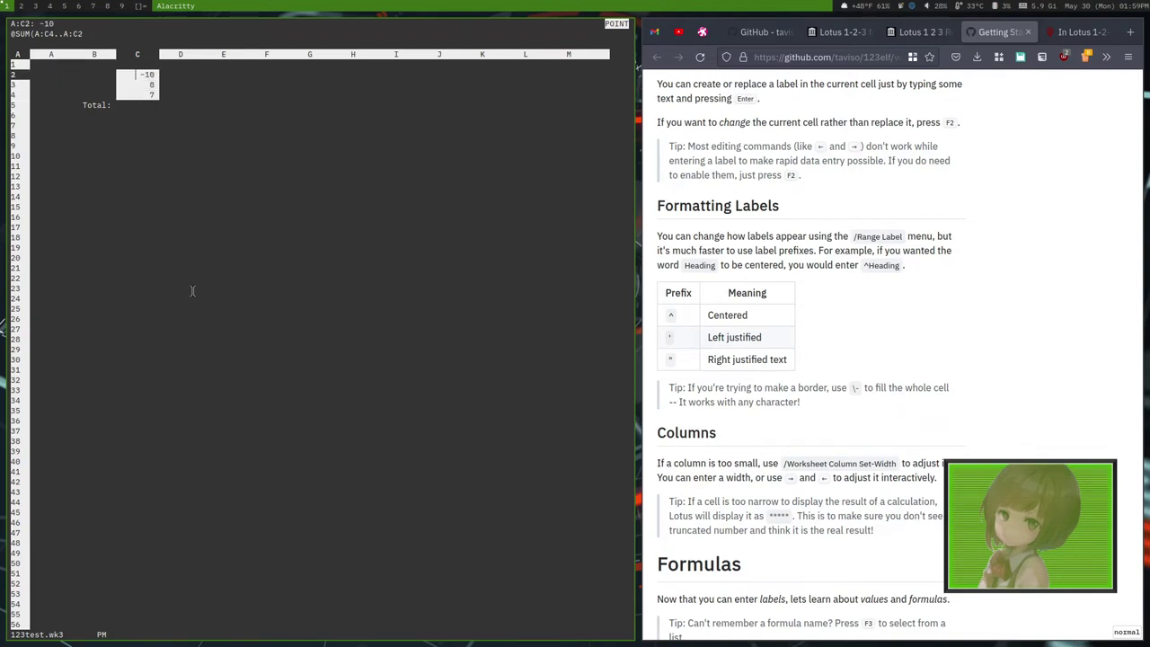
pyautogui.press('F2')
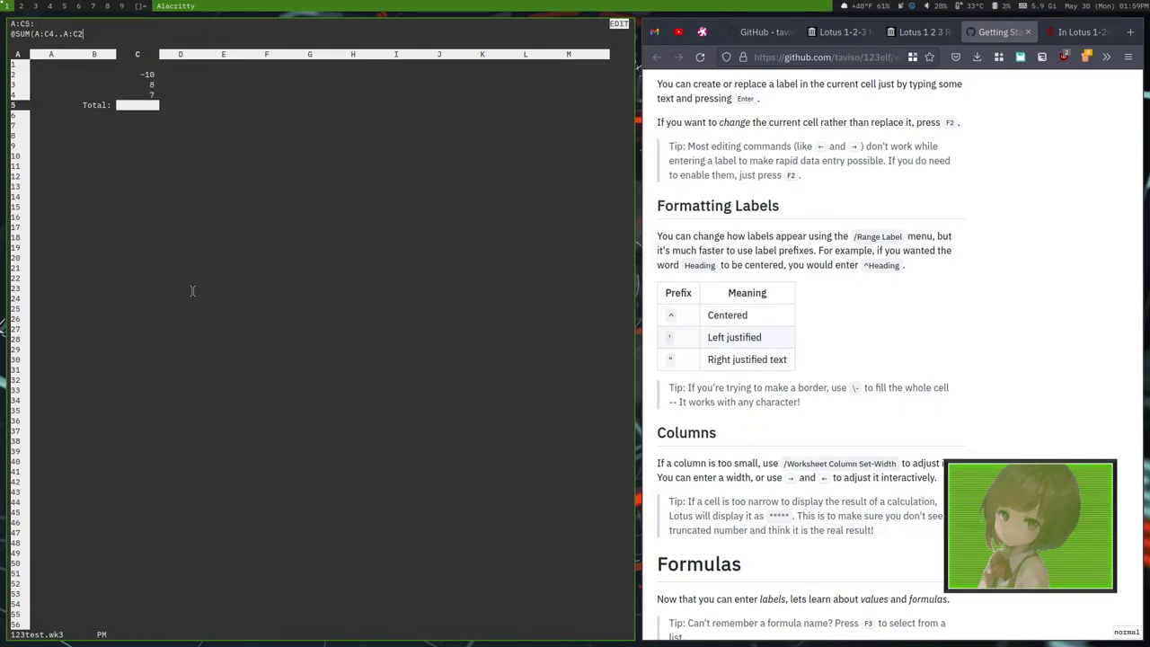
pyautogui.write(')')
pyautogui.press('Return')
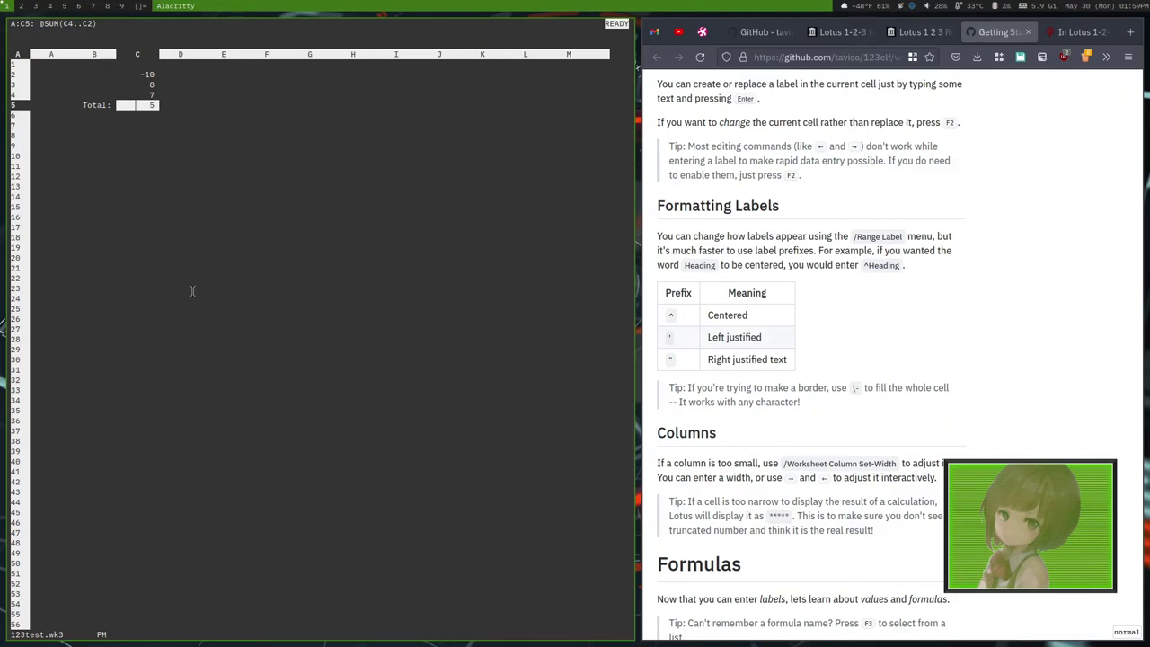
pyautogui.write('@')
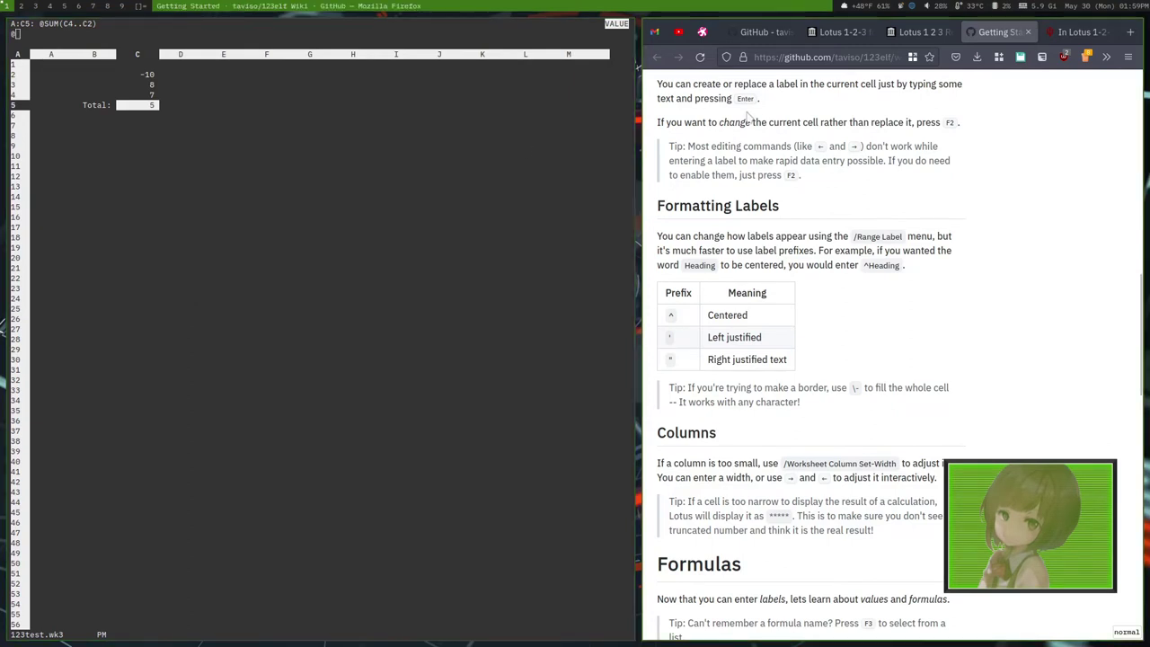
pyautogui.scroll(-5, 748, 115)
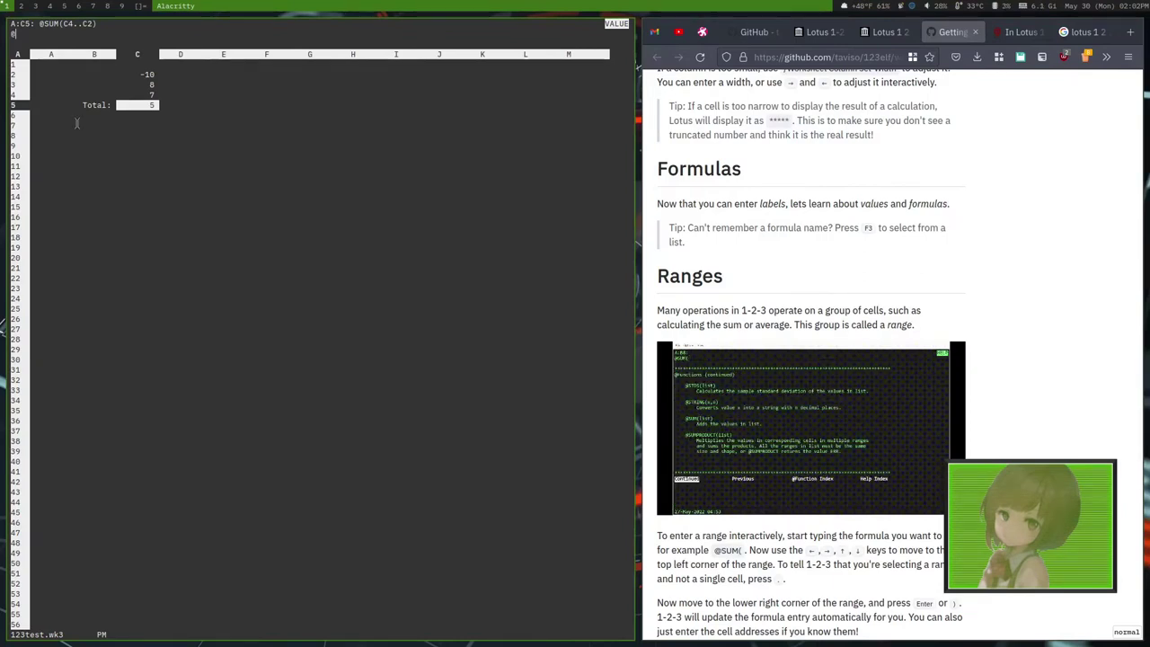
pyautogui.press('F3')
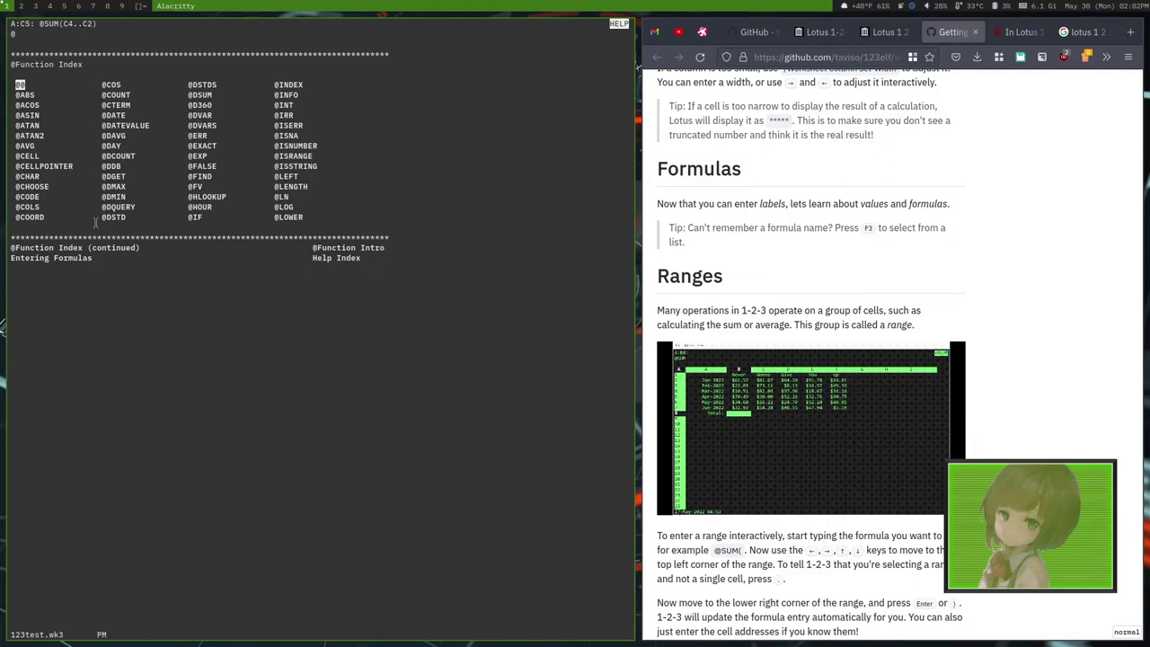
pyautogui.press('Down')
pyautogui.press('Down')
pyautogui.press('Down')
pyautogui.press('Down')
pyautogui.press('Down')
pyautogui.press('Down')
pyautogui.press('Down')
pyautogui.press('Down')
pyautogui.press('Down')
pyautogui.press('Down')
pyautogui.press('Down')
pyautogui.press('Down')
pyautogui.press('Down')
pyautogui.press('Down')
pyautogui.press('Down')
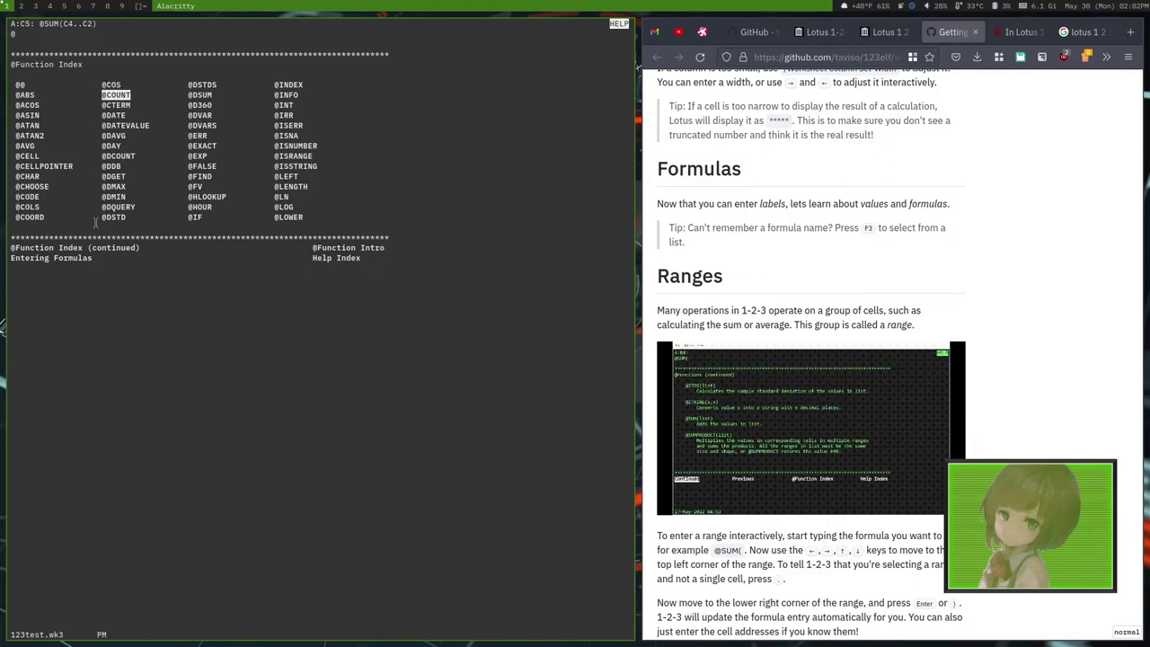
pyautogui.press('Down')
pyautogui.press('Down')
pyautogui.press('Right')
pyautogui.press('Right')
pyautogui.press('Right')
pyautogui.press('Down')
pyautogui.press('Down')
pyautogui.press('Down')
pyautogui.press('Down')
pyautogui.press('Down')
pyautogui.press('Down')
pyautogui.press('Down')
pyautogui.press('Down')
pyautogui.press('Down')
pyautogui.press('Down')
pyautogui.press('Down')
pyautogui.press('Down')
pyautogui.press('Down')
pyautogui.press('Down')
pyautogui.press('Escape')
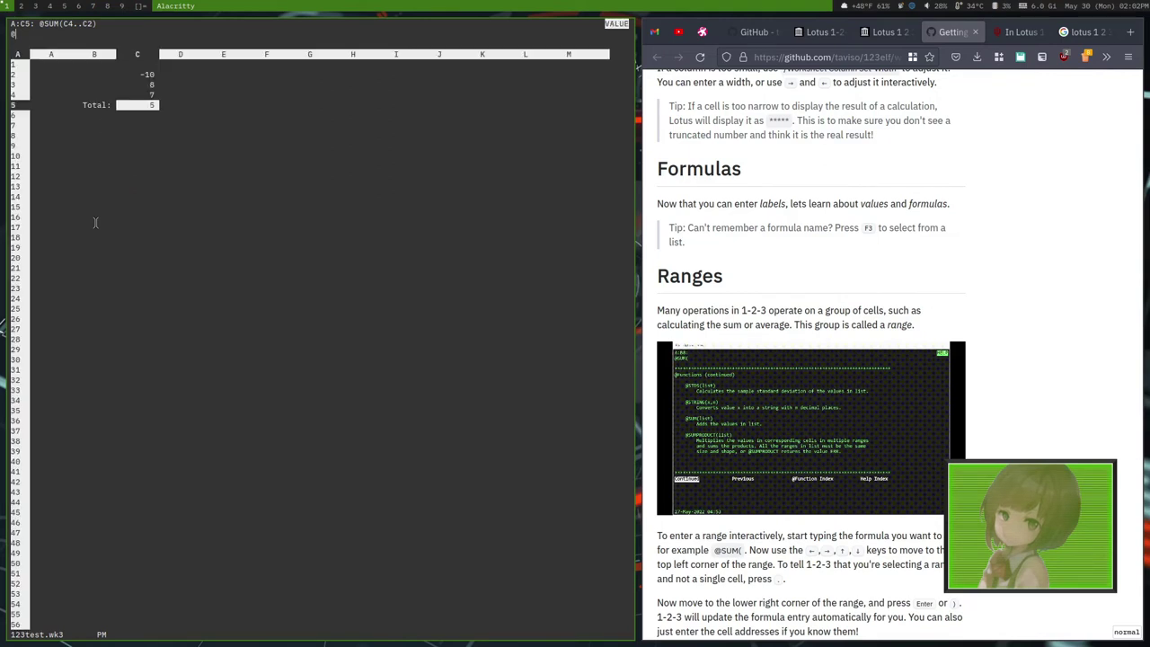
pyautogui.press('Escape')
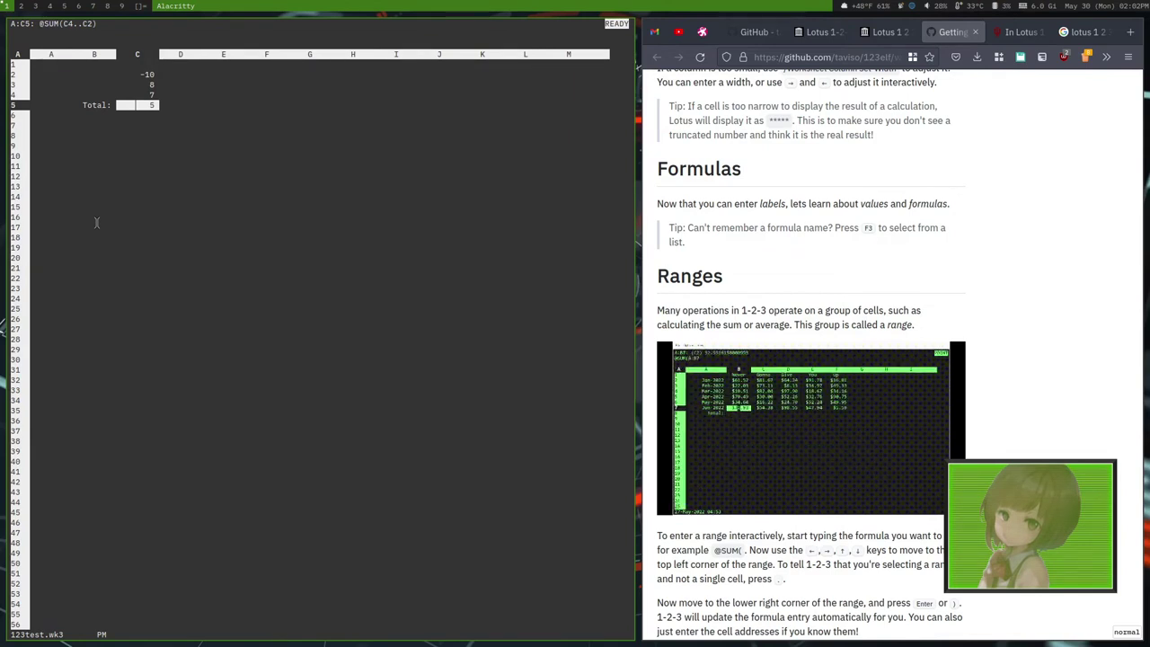
# - Begin a new formula in cell C5 by choosing AVG from the list of function names
pyautogui.write('@')
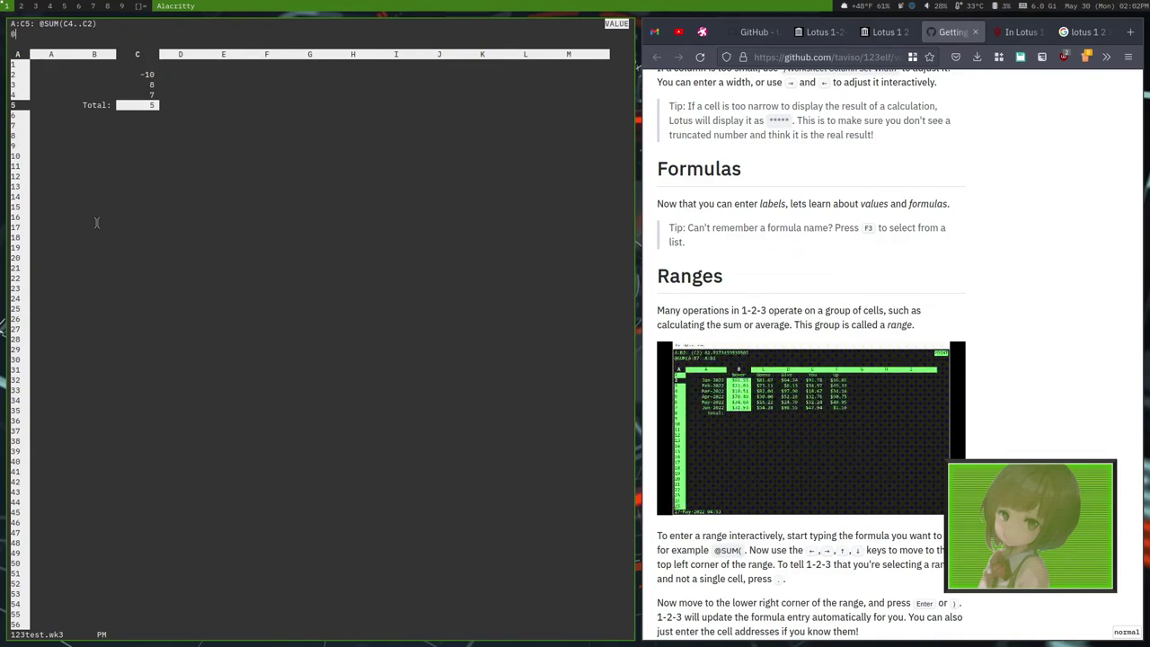
pyautogui.press('F3')
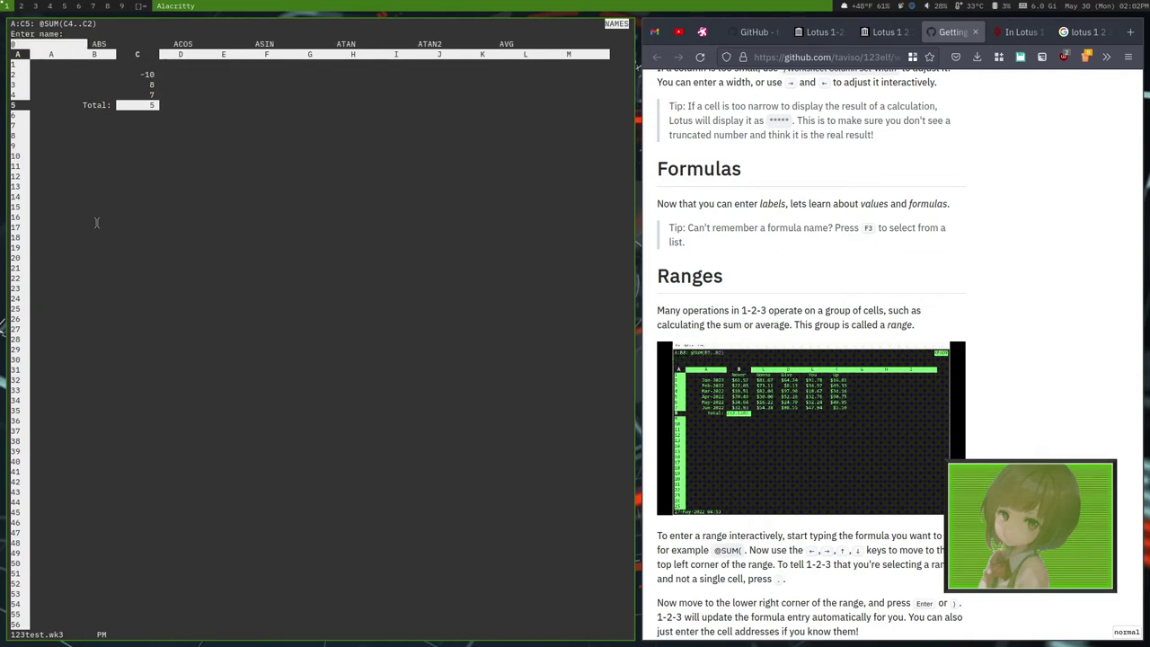
pyautogui.press('Right')
pyautogui.press('Right')
pyautogui.press('Right')
pyautogui.press('Right')
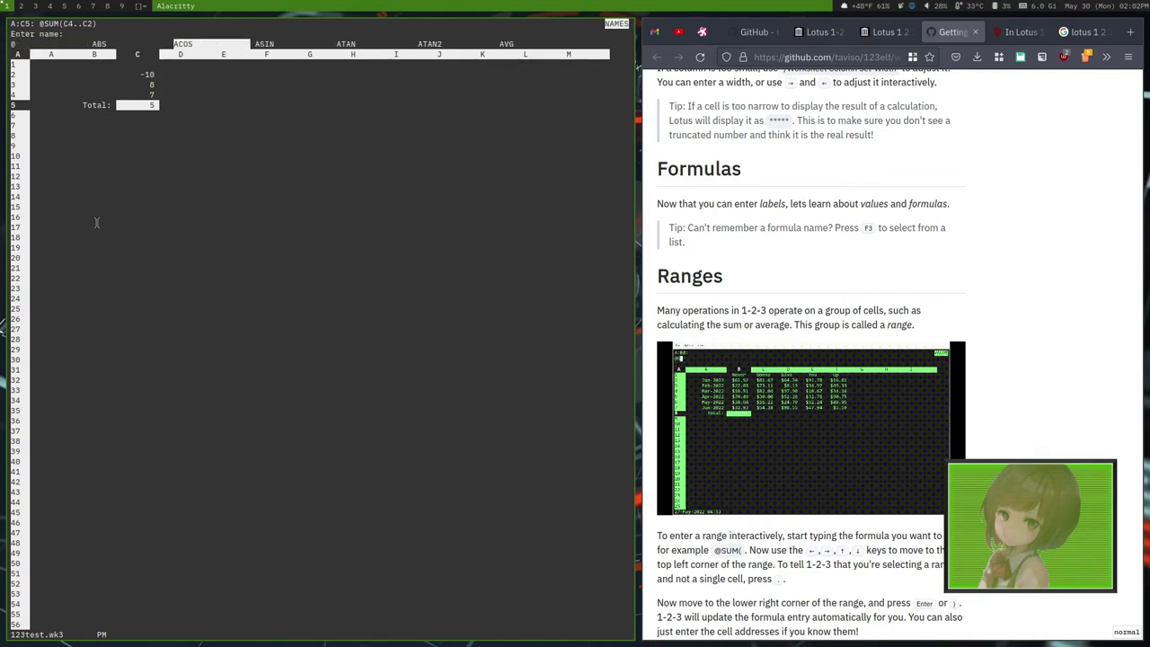
pyautogui.press('Left')
pyautogui.press('Left')
pyautogui.press('Left')
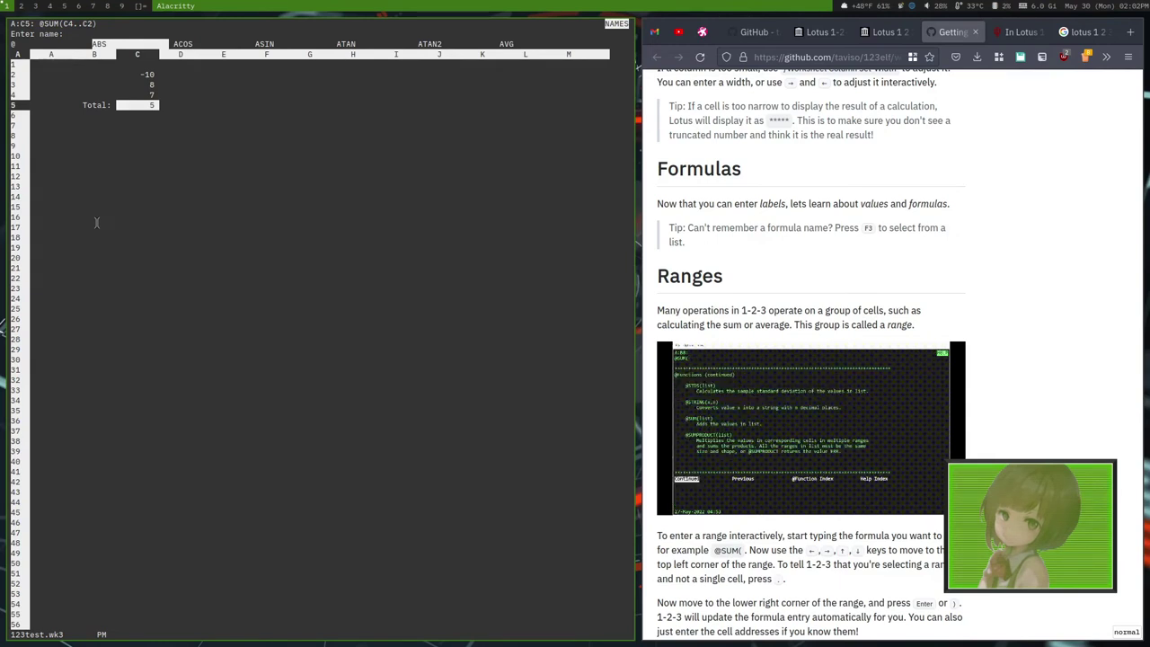
pyautogui.press('Right')
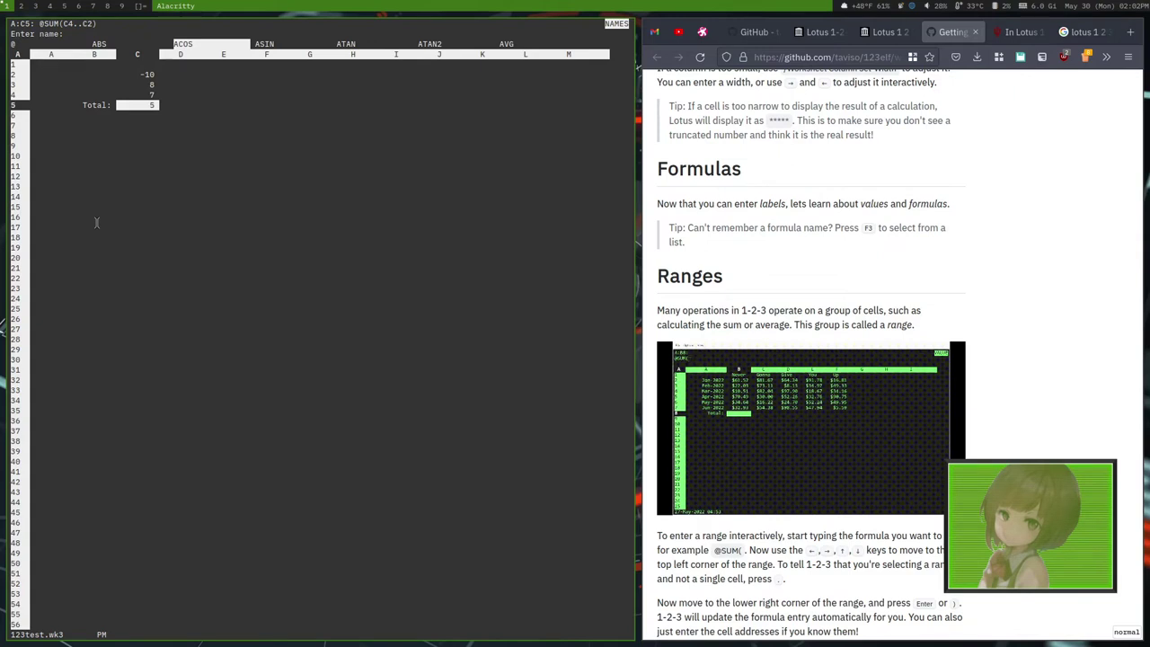
pyautogui.press('Right')
pyautogui.press('Left')
pyautogui.press('Right')
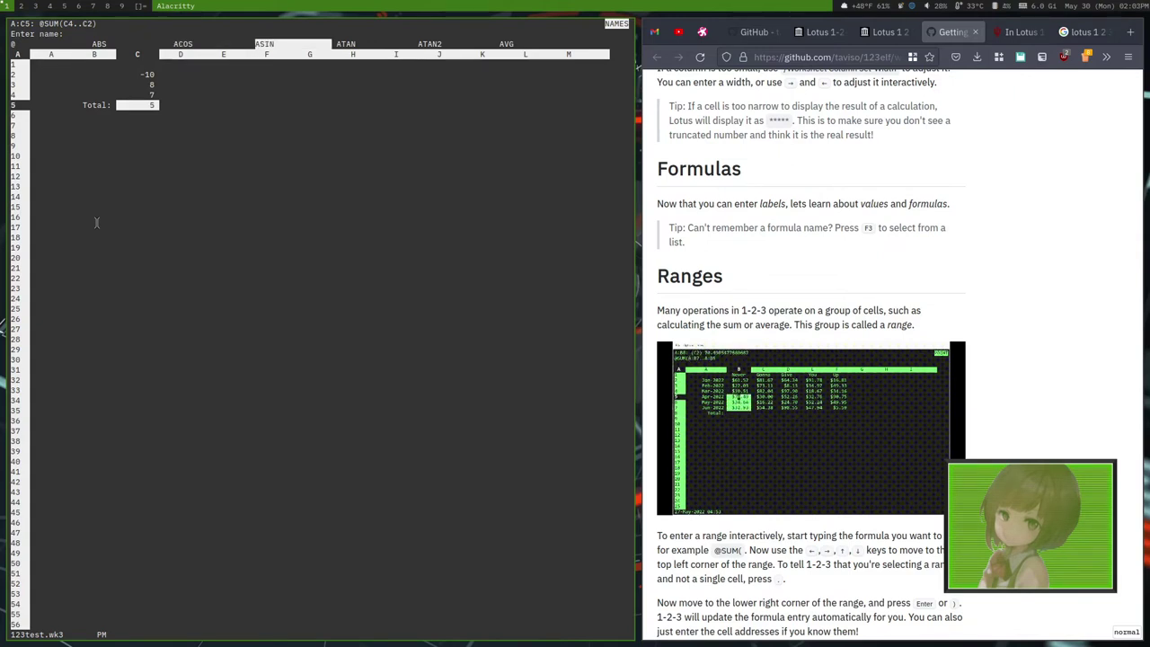
pyautogui.press('Right')
pyautogui.press('Left')
pyautogui.press('Right')
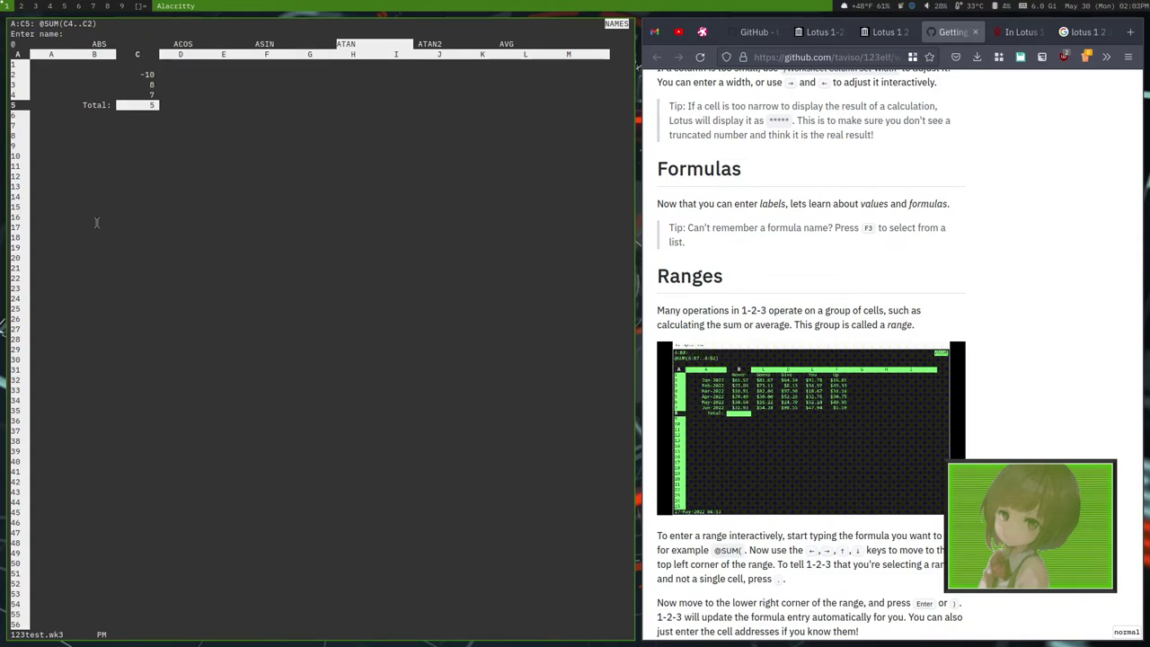
pyautogui.press('Right')
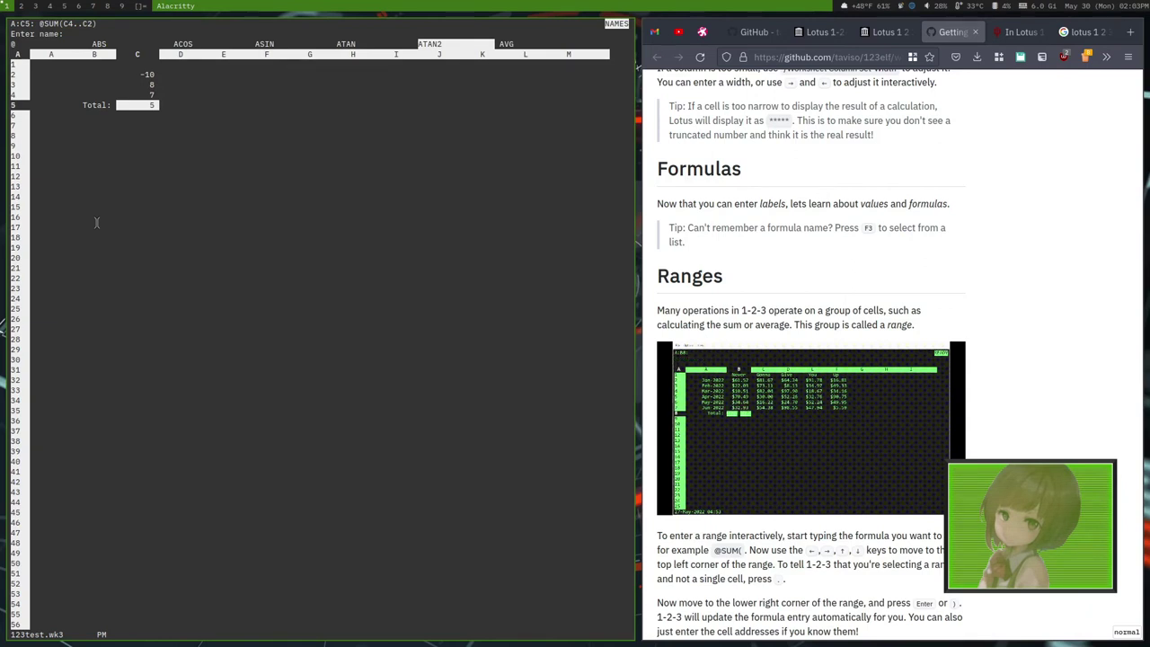
pyautogui.press('Right')
pyautogui.press('Right')
pyautogui.press('Right')
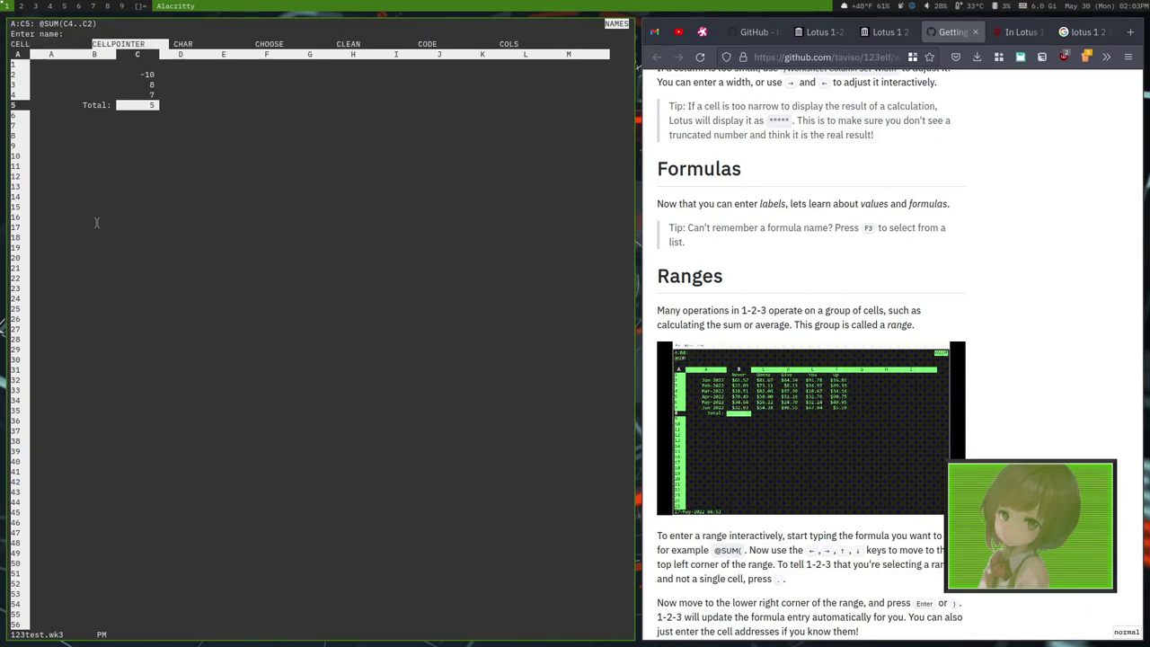
pyautogui.press('Left')
pyautogui.press('Left')
pyautogui.press('Left')
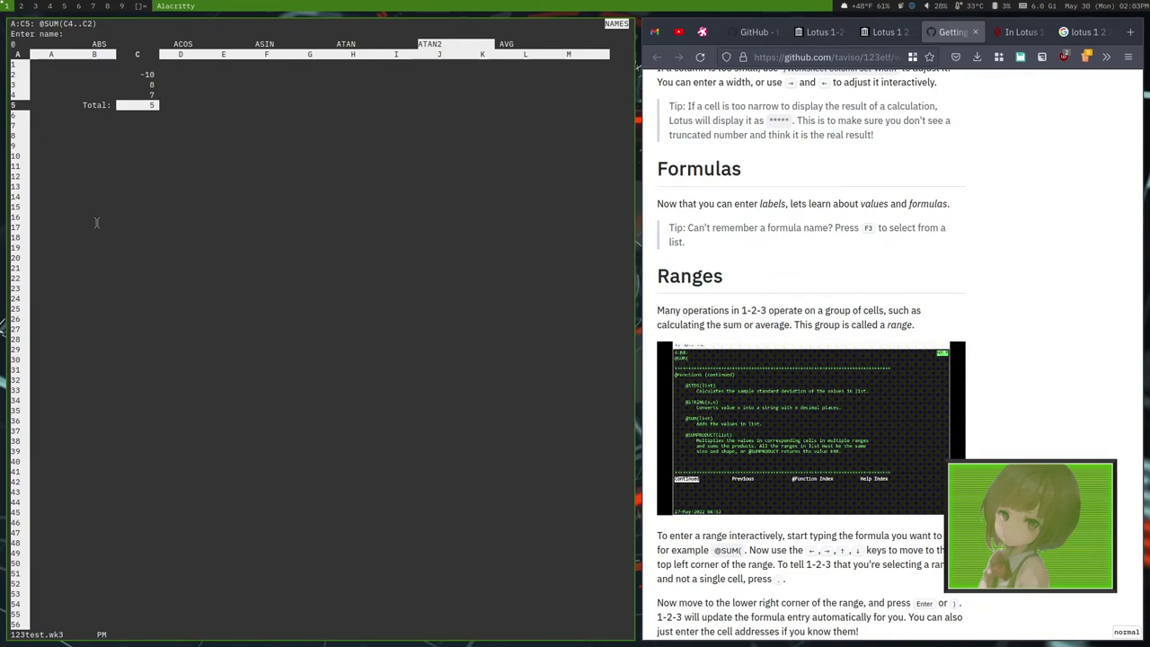
pyautogui.press('Right')
pyautogui.press('Return')
# - Complete the AVG formula in cell C5 with the range C4..C2 and enter it
pyautogui.press('Up')
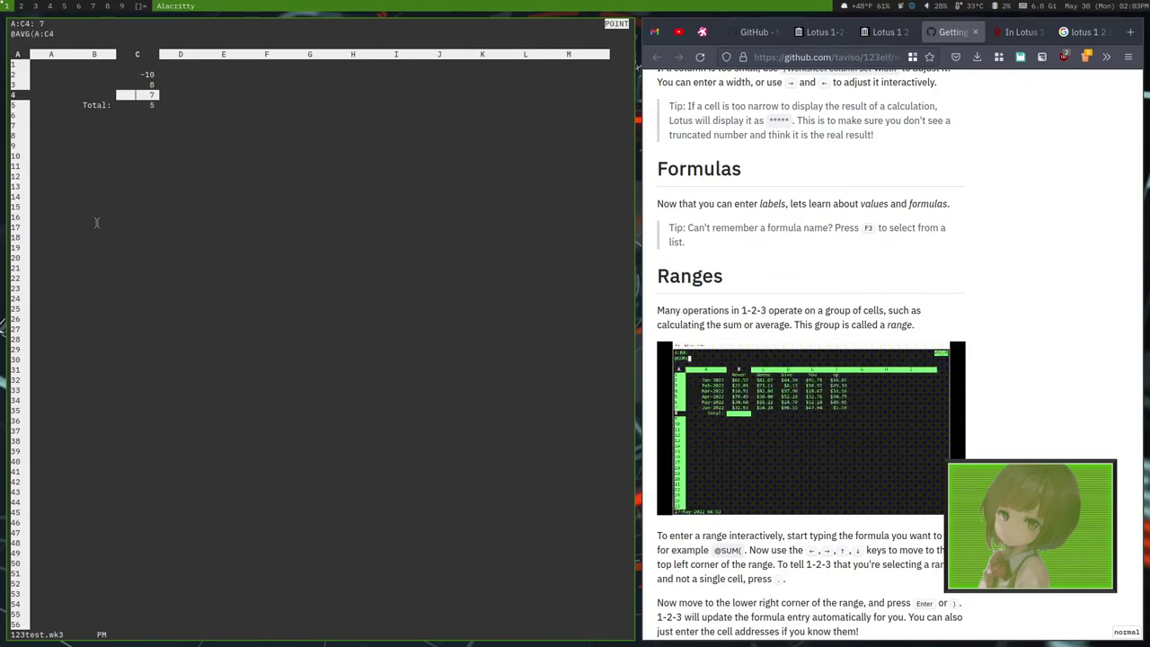
pyautogui.press('F2')
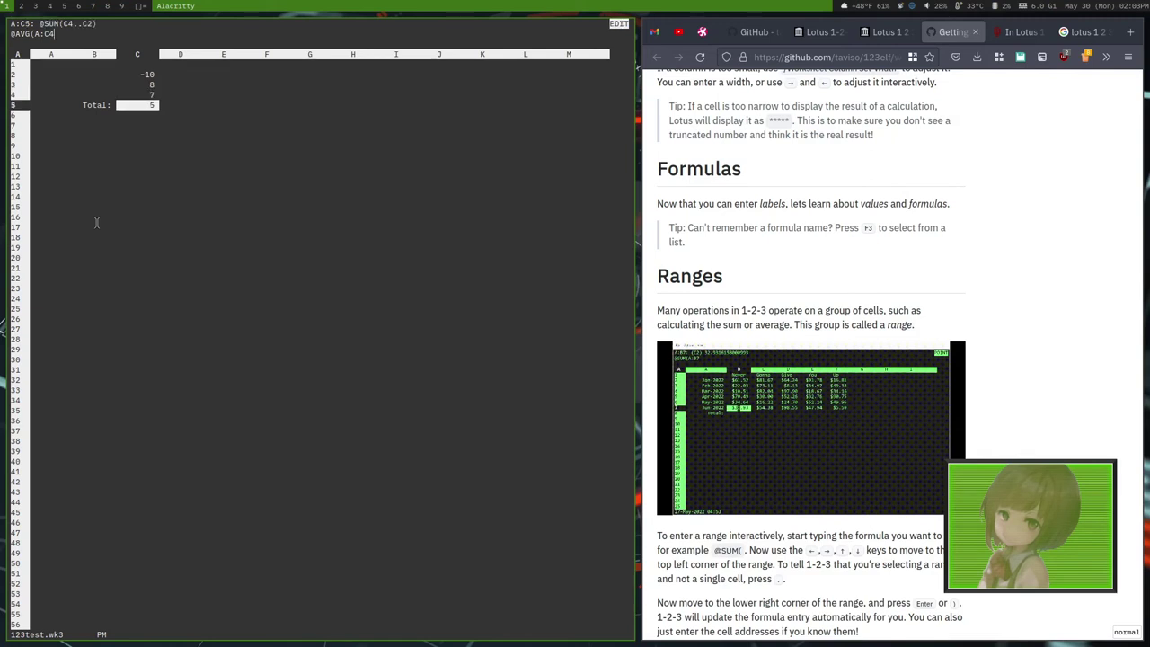
pyautogui.write('.')
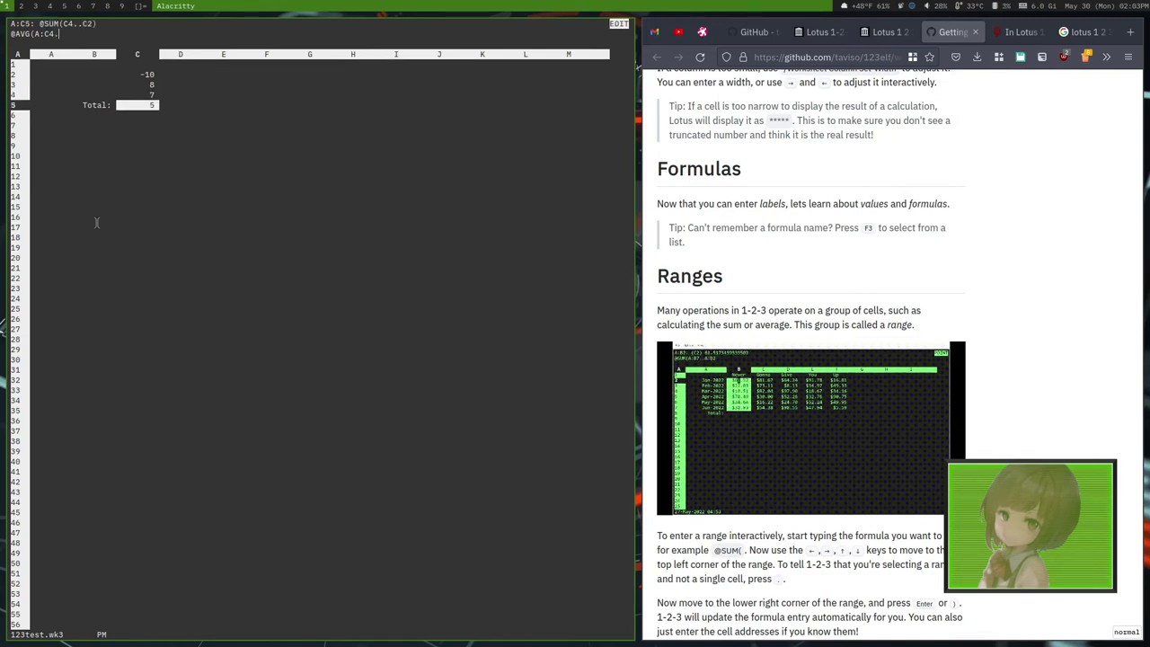
pyautogui.press('BackSpace')
pyautogui.press('BackSpace')
pyautogui.press('BackSpace')
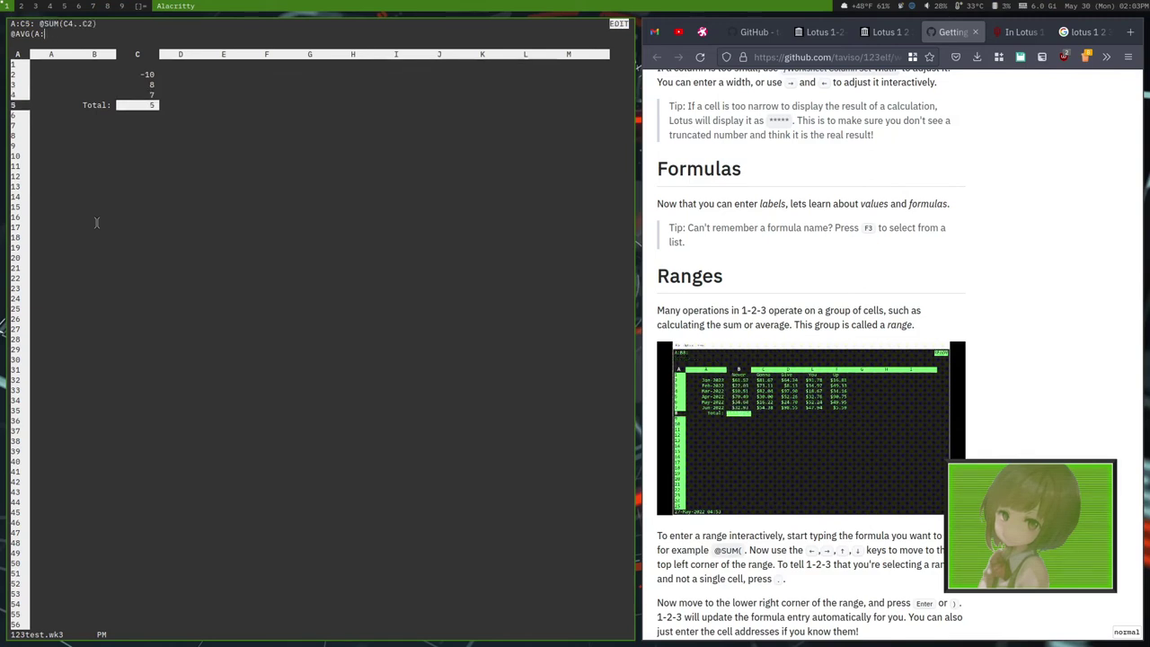
pyautogui.press('Up')
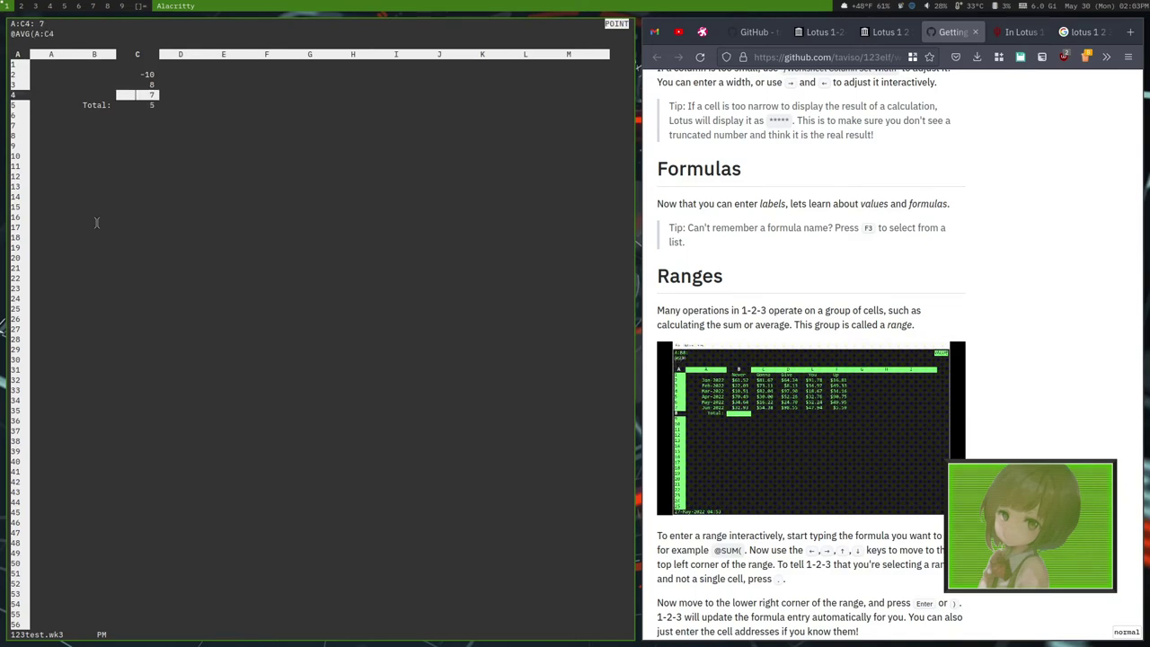
pyautogui.write('..A:C2')
pyautogui.press('Up')
pyautogui.press('Up')
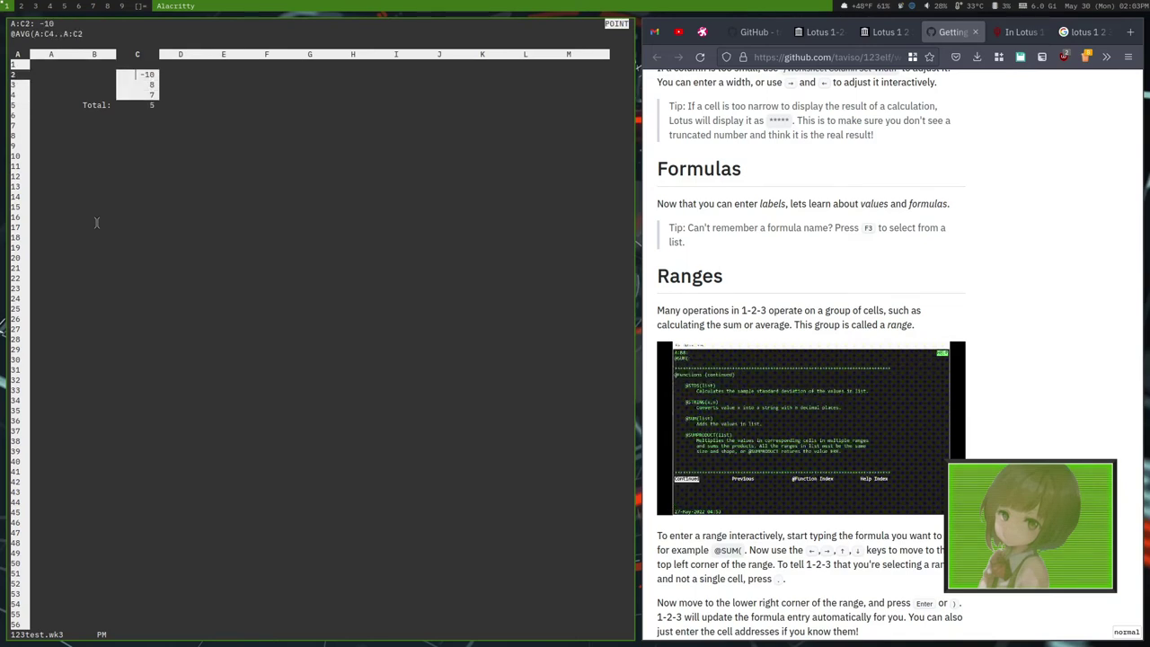
pyautogui.press('F2')
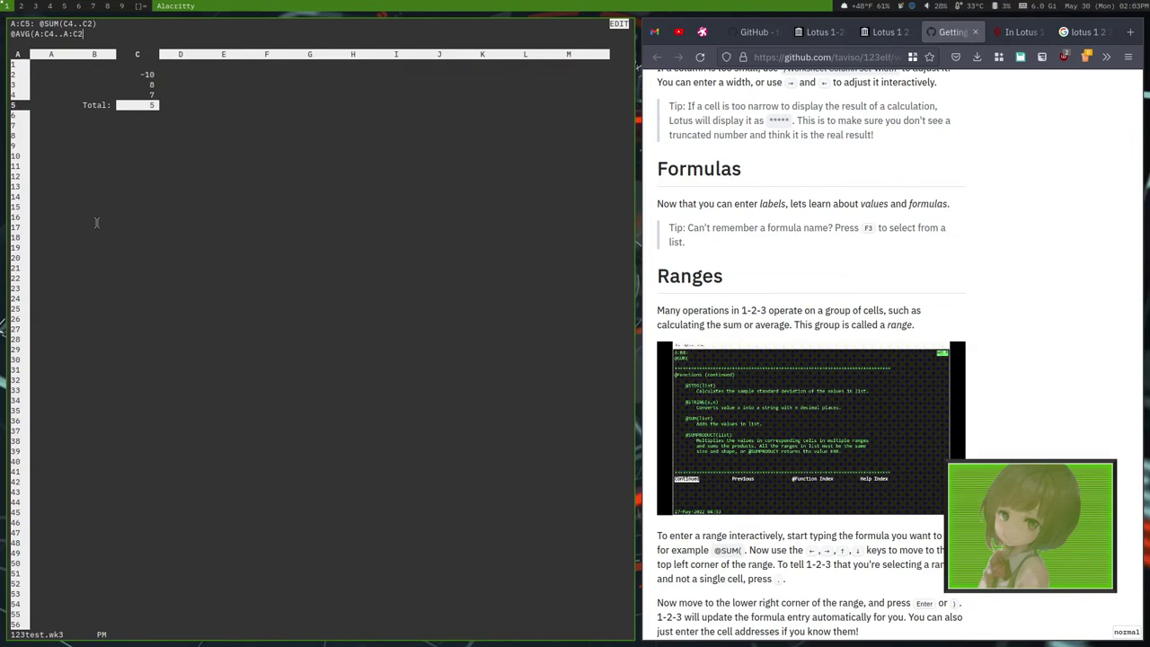
pyautogui.write(')')
pyautogui.press('Return')
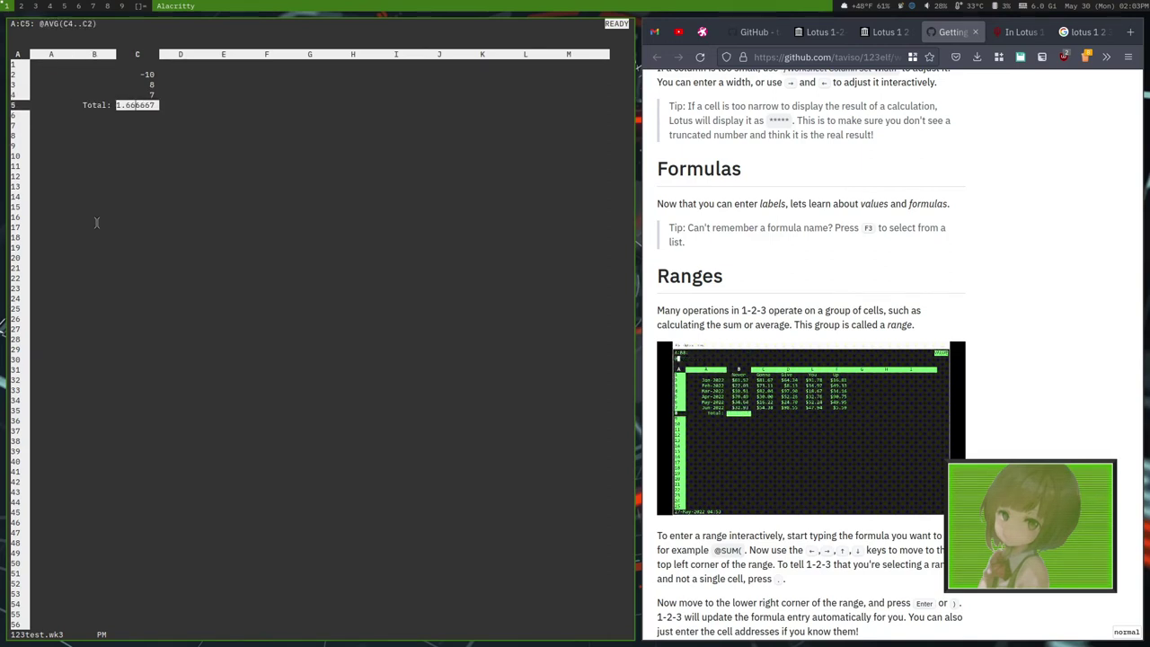
# - Enter a square root formula for cell C3 in cell C5, choosing SQRT from the list of function names
pyautogui.write('@')
pyautogui.press('F3')
pyautogui.press('Right')
pyautogui.press('Right')
pyautogui.press('Right')
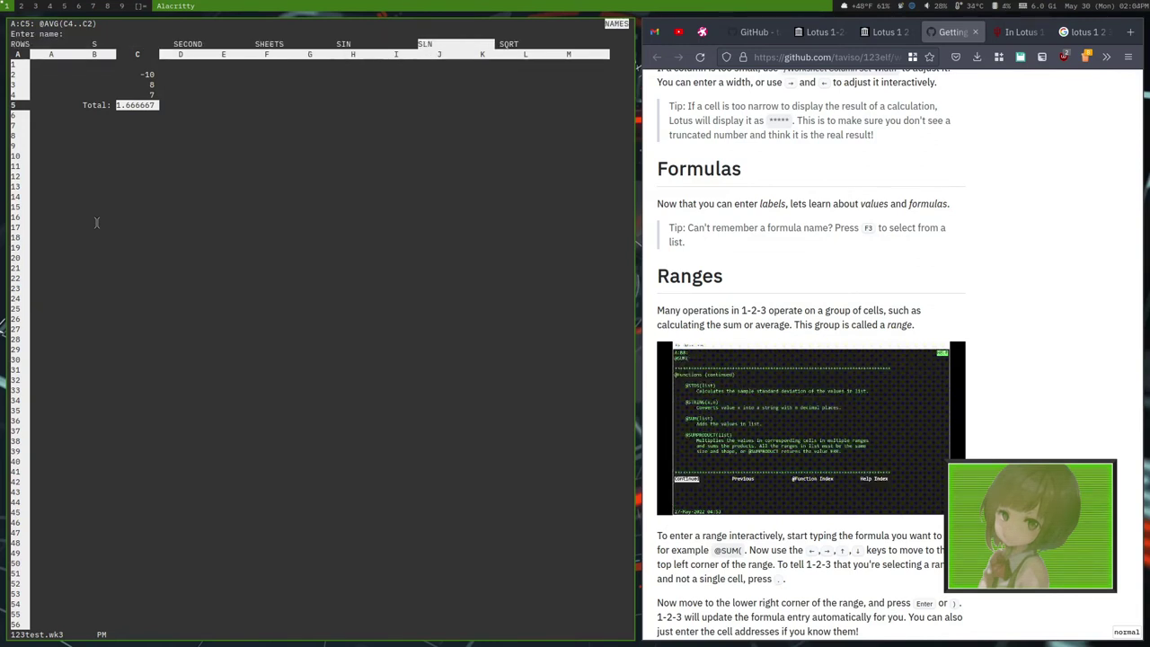
pyautogui.press('Right')
pyautogui.press('Return')
pyautogui.press('Up')
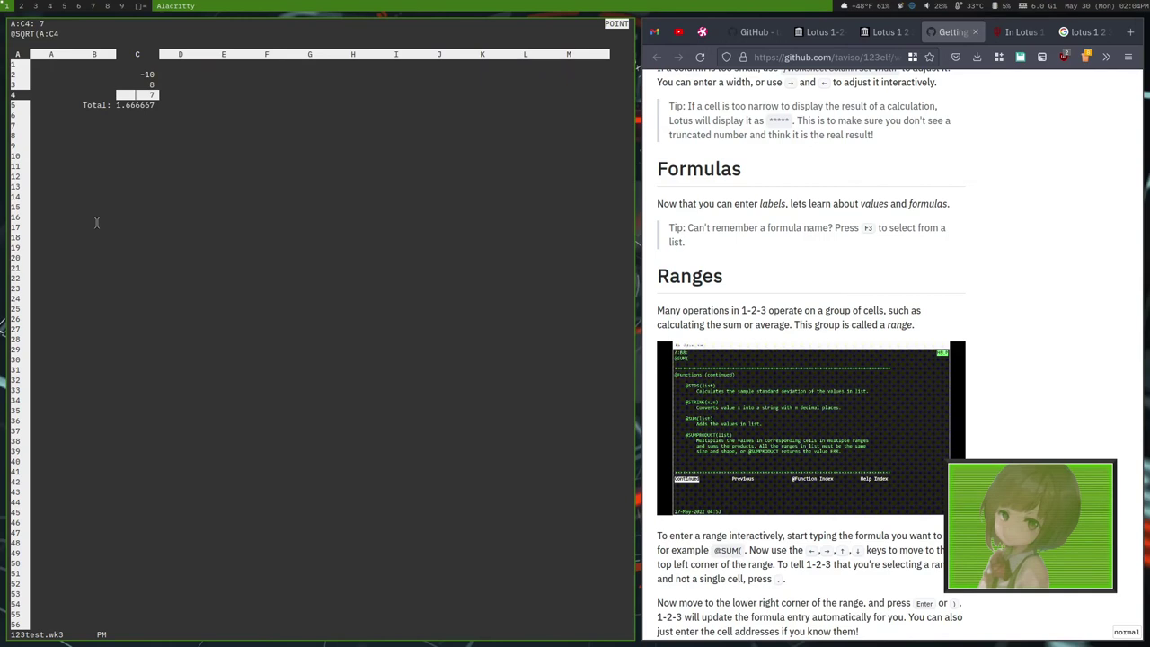
pyautogui.press('Up')
pyautogui.press('F2')
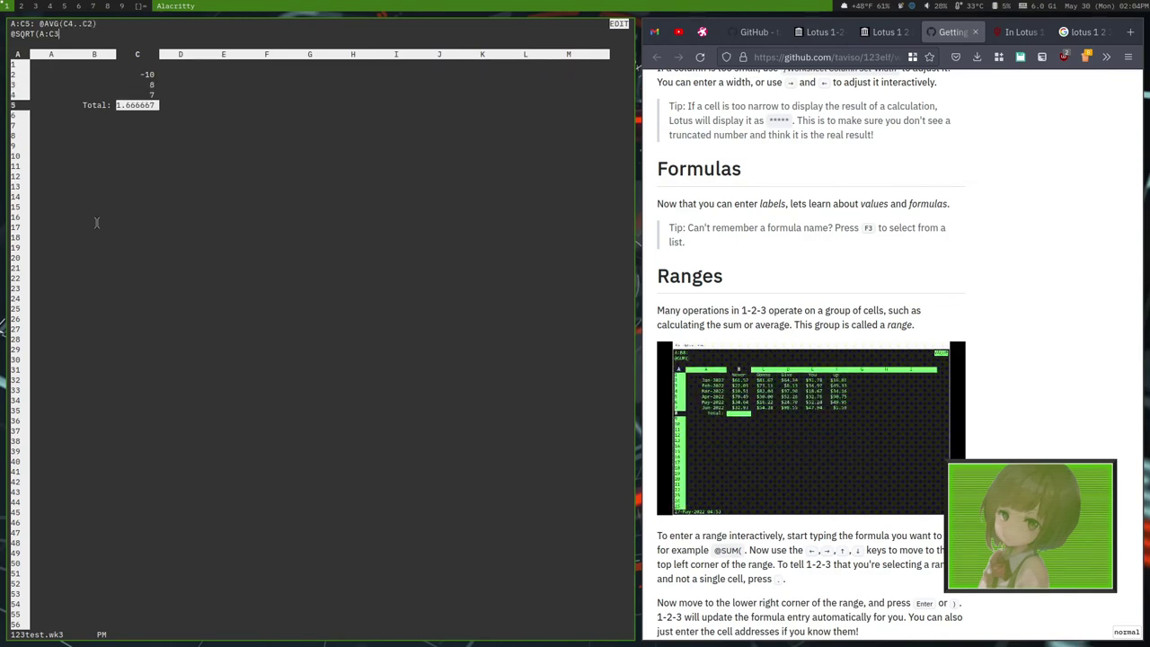
pyautogui.write(')')
pyautogui.press('Return')
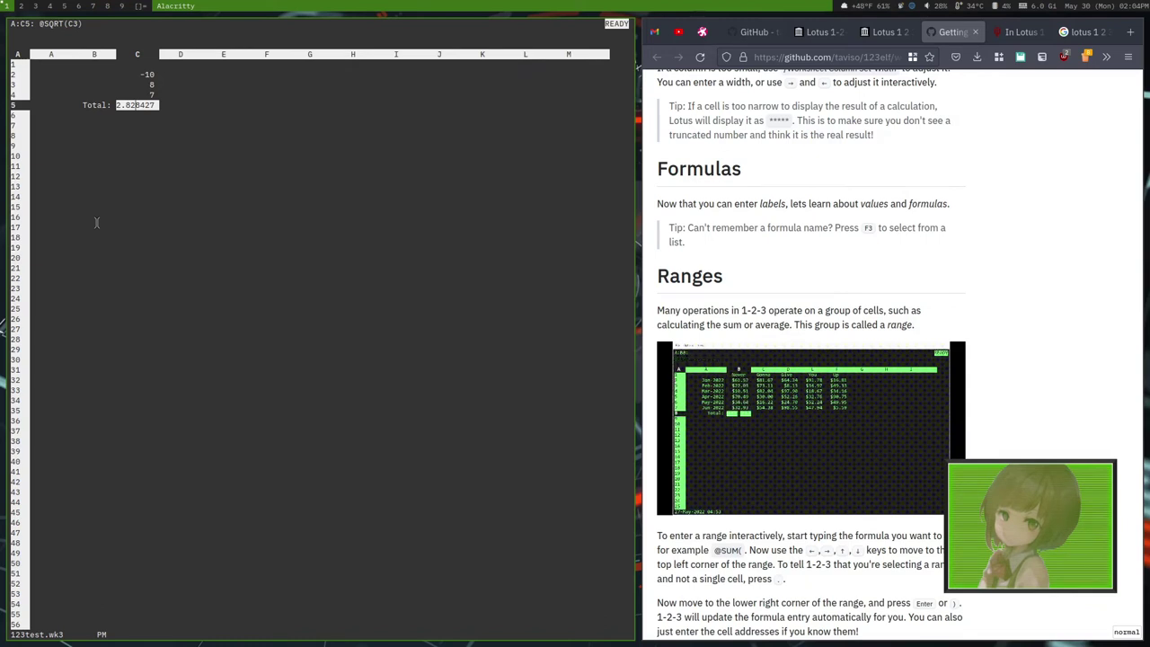
# - Set the value of cell C3 to 4
pyautogui.press('Down')
pyautogui.press('Up')
pyautogui.press('Up')
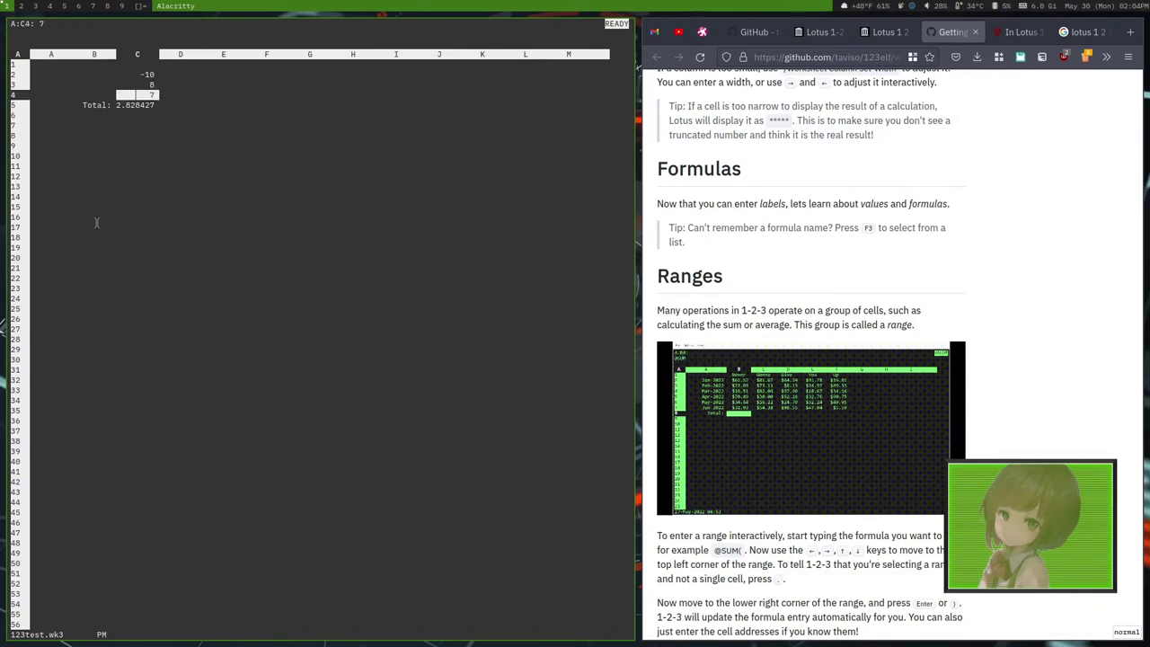
pyautogui.press('Right')
pyautogui.press('Left')
pyautogui.press('Up')
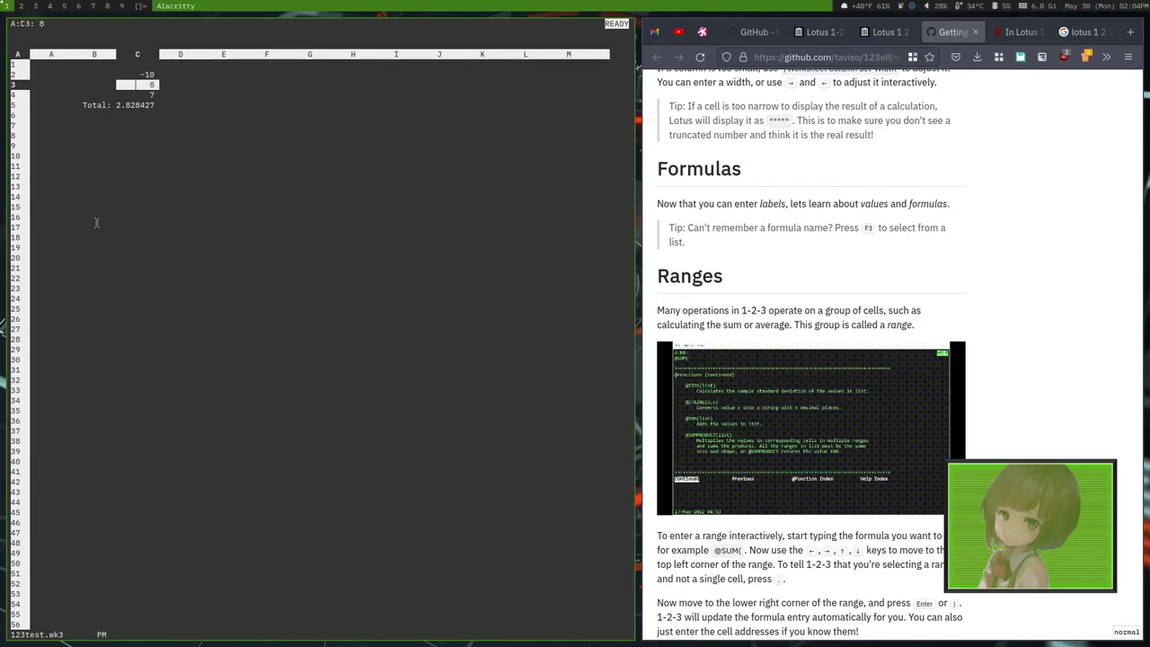
pyautogui.write('4')
pyautogui.press('Return')
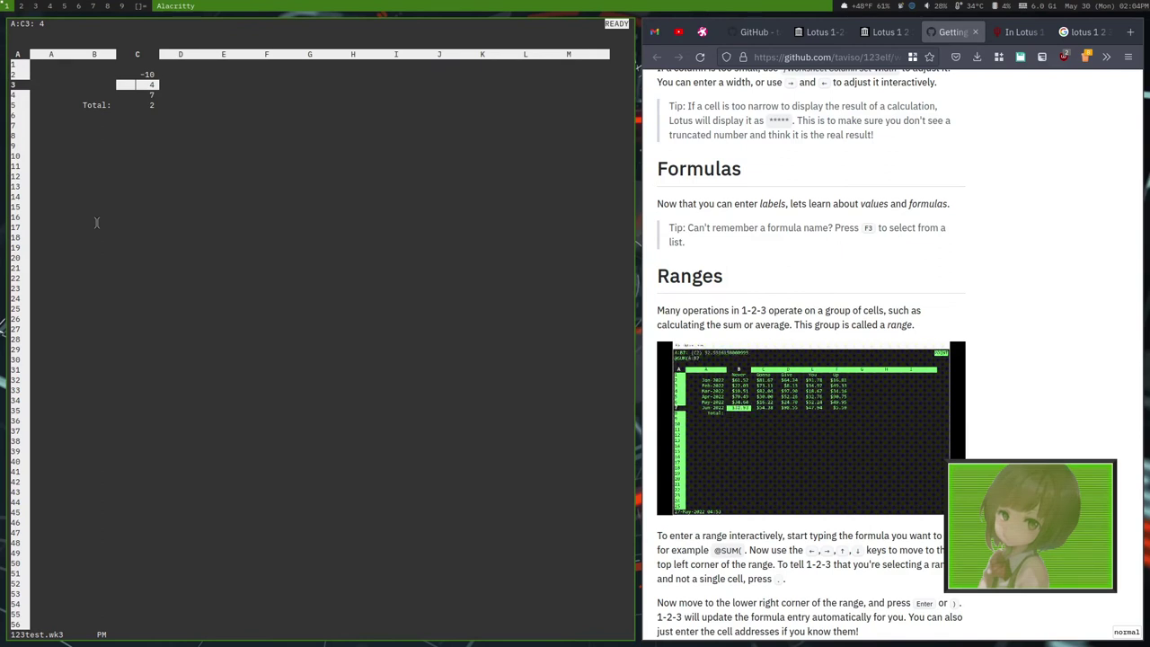
pyautogui.press('Down')
pyautogui.press('Down')
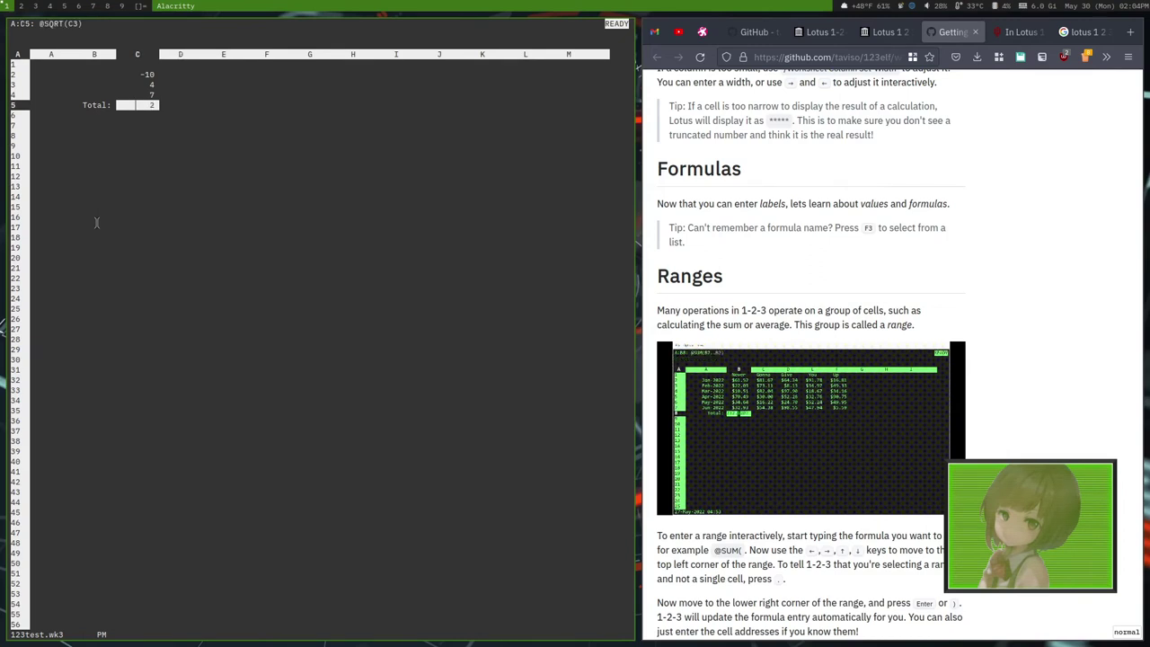
pyautogui.write('@')
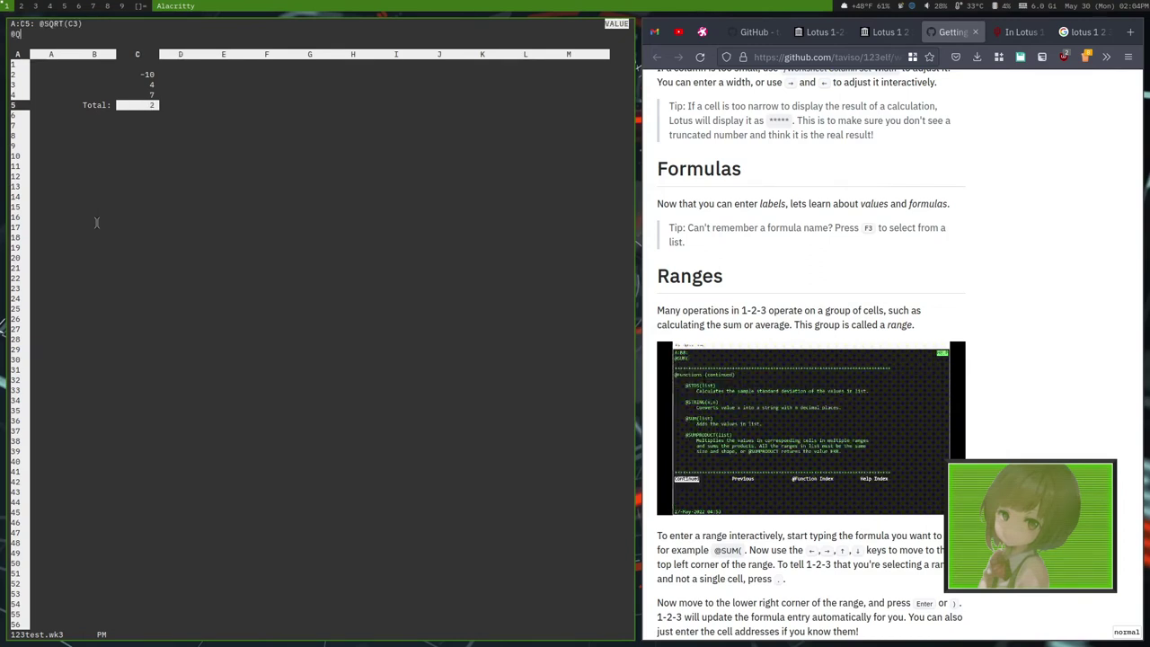
pyautogui.write('SQRT(')
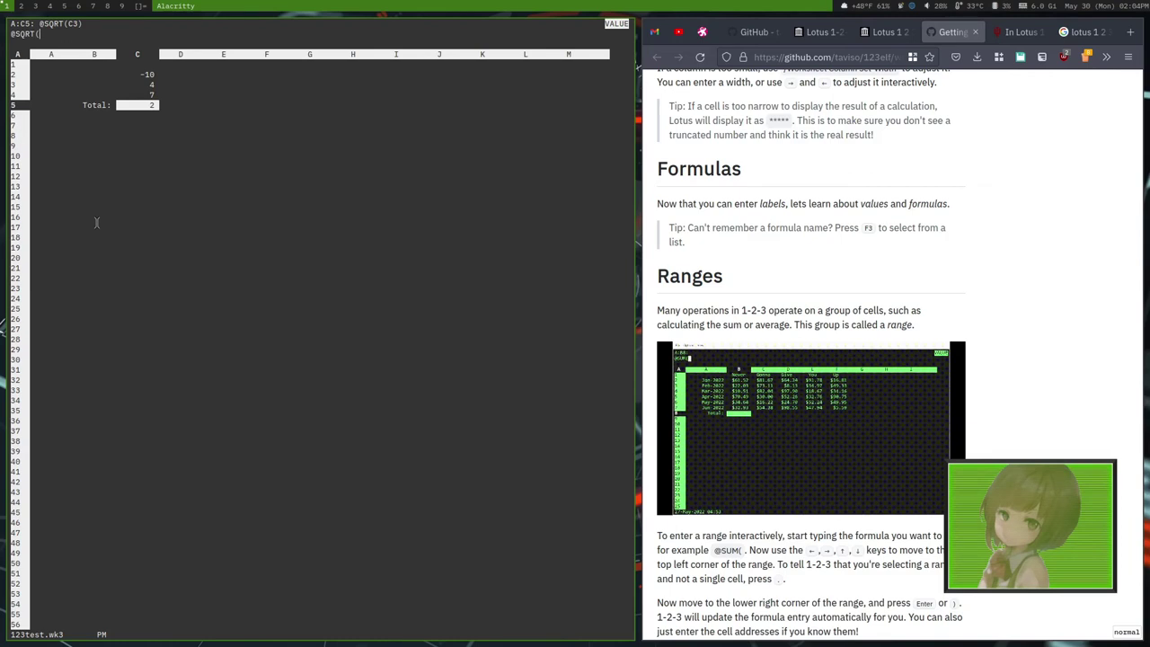
pyautogui.write('@')
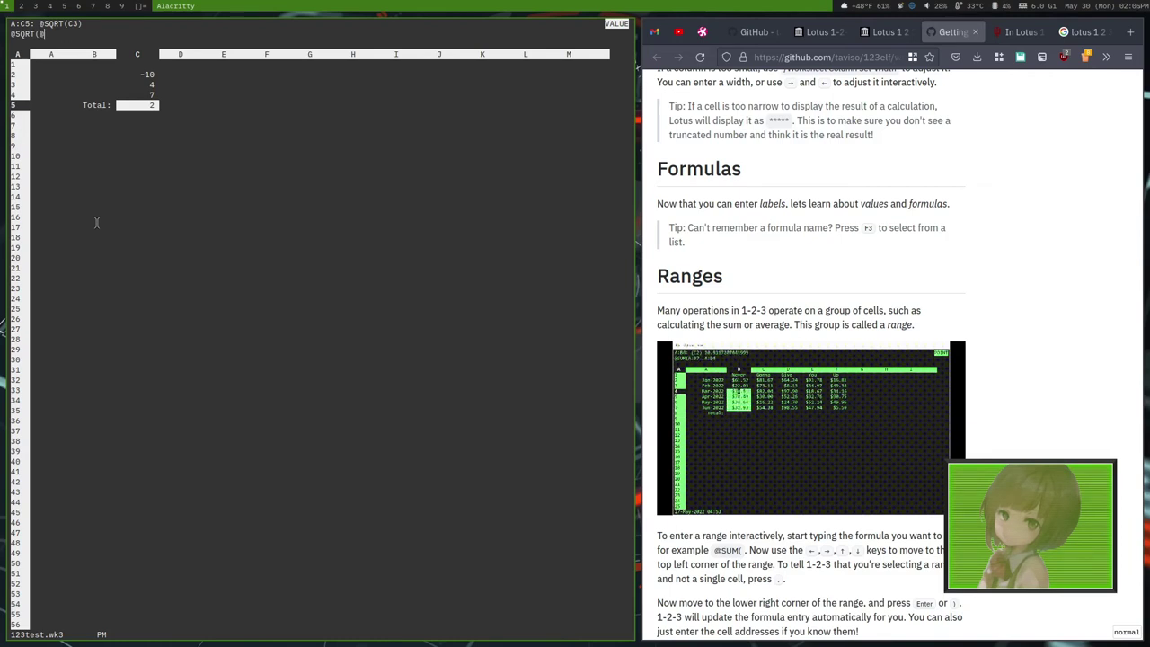
pyautogui.write('SUM')
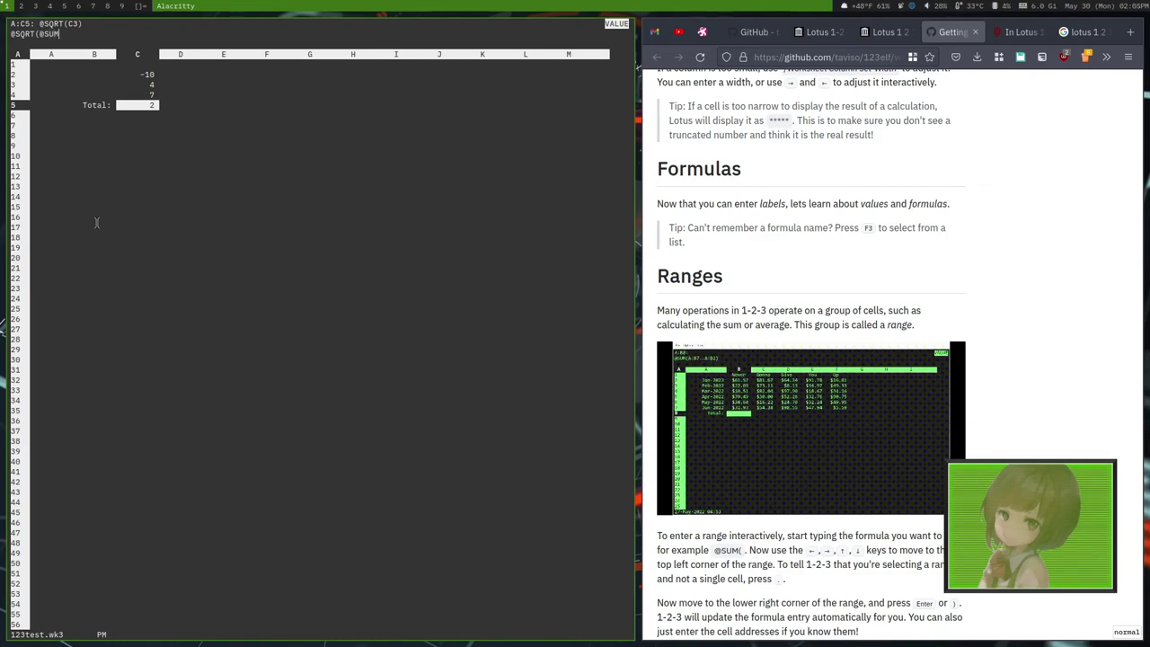
pyautogui.write('(')
# - Complete the nested formula in C5 by pointing out the range C4..C2, close both functions and enter it
pyautogui.press('Up')
pyautogui.press('Up')
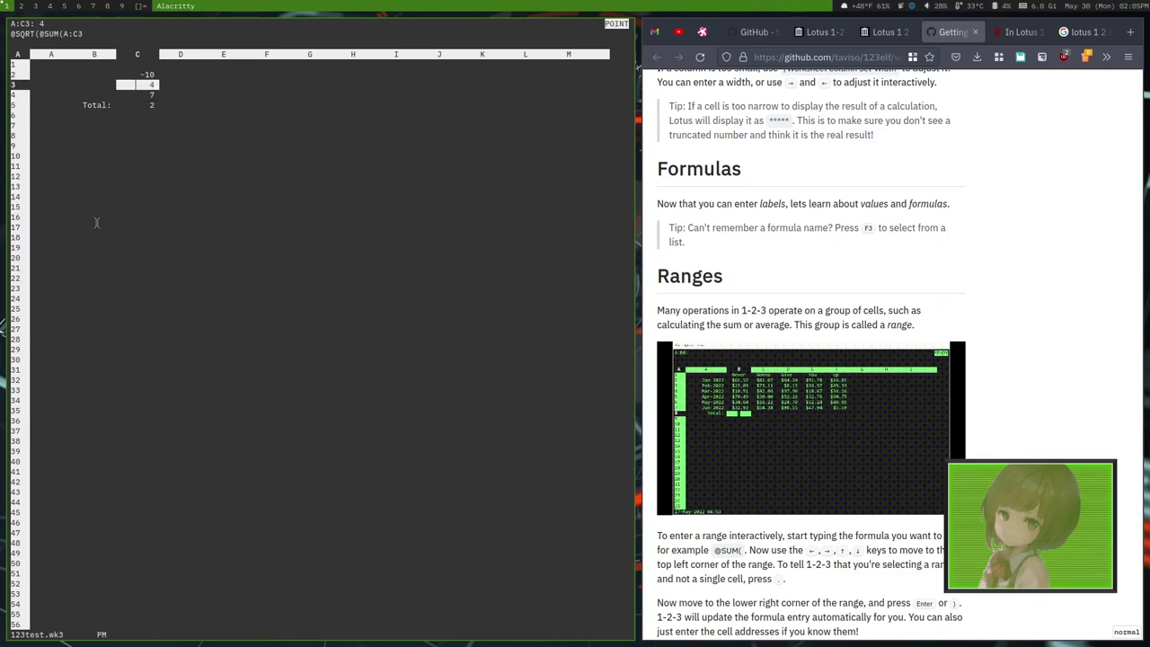
pyautogui.press('Up')
pyautogui.press('Down')
pyautogui.press('Down')
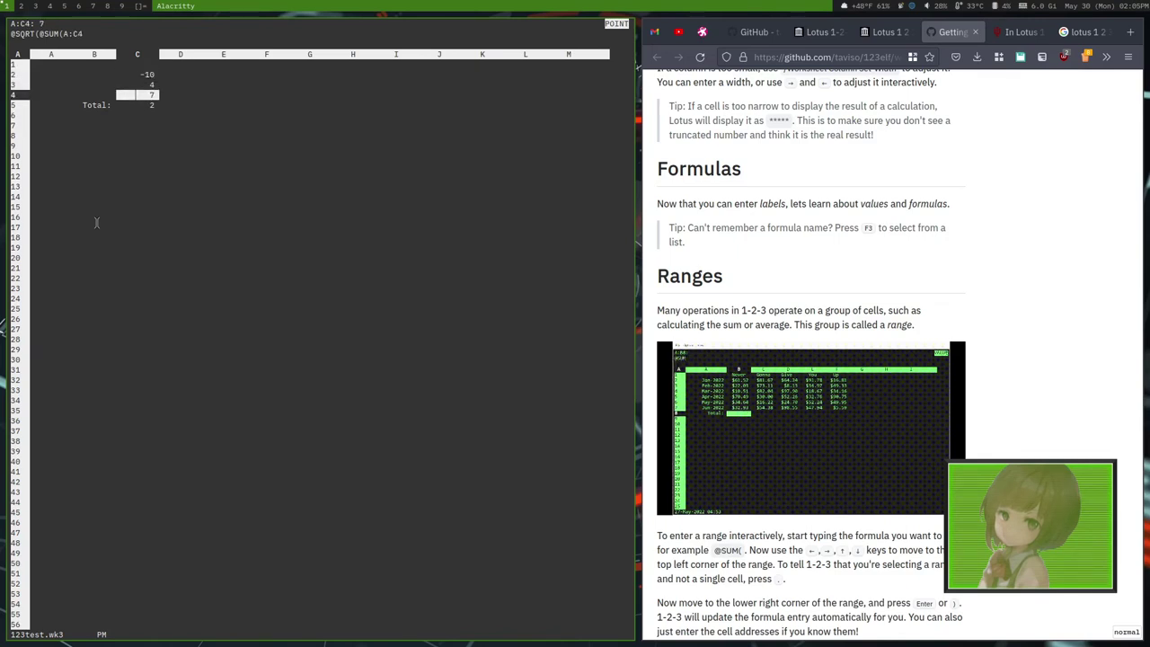
pyautogui.press('.')
pyautogui.press('Up')
pyautogui.press('Up')
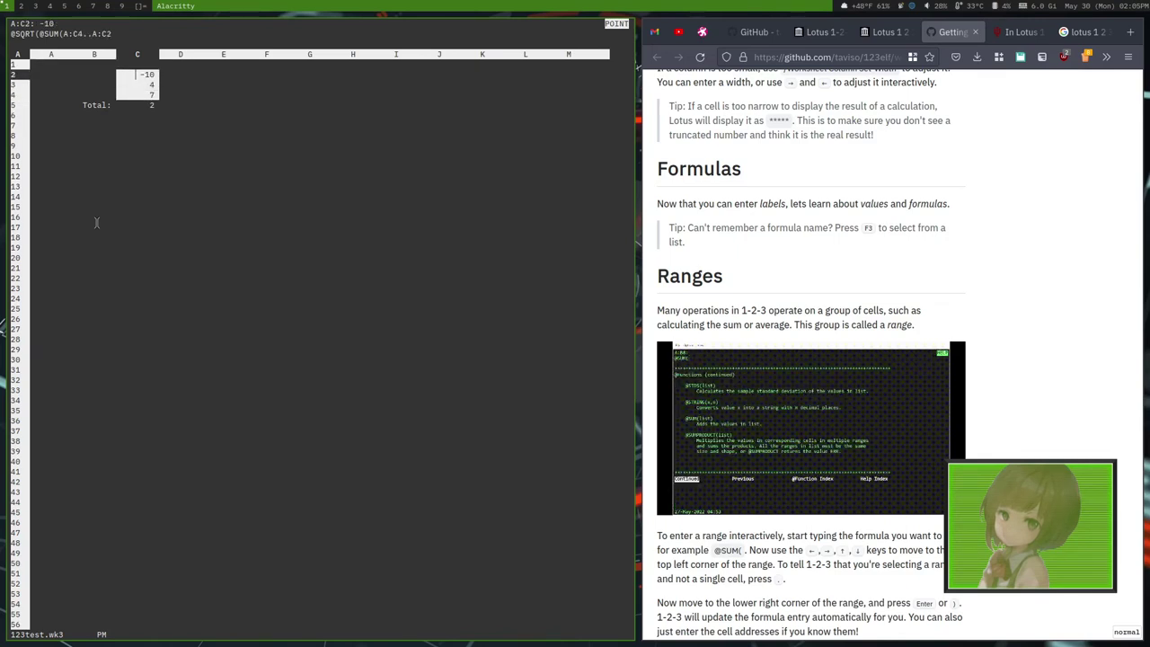
pyautogui.press('Escape')
pyautogui.write(')')
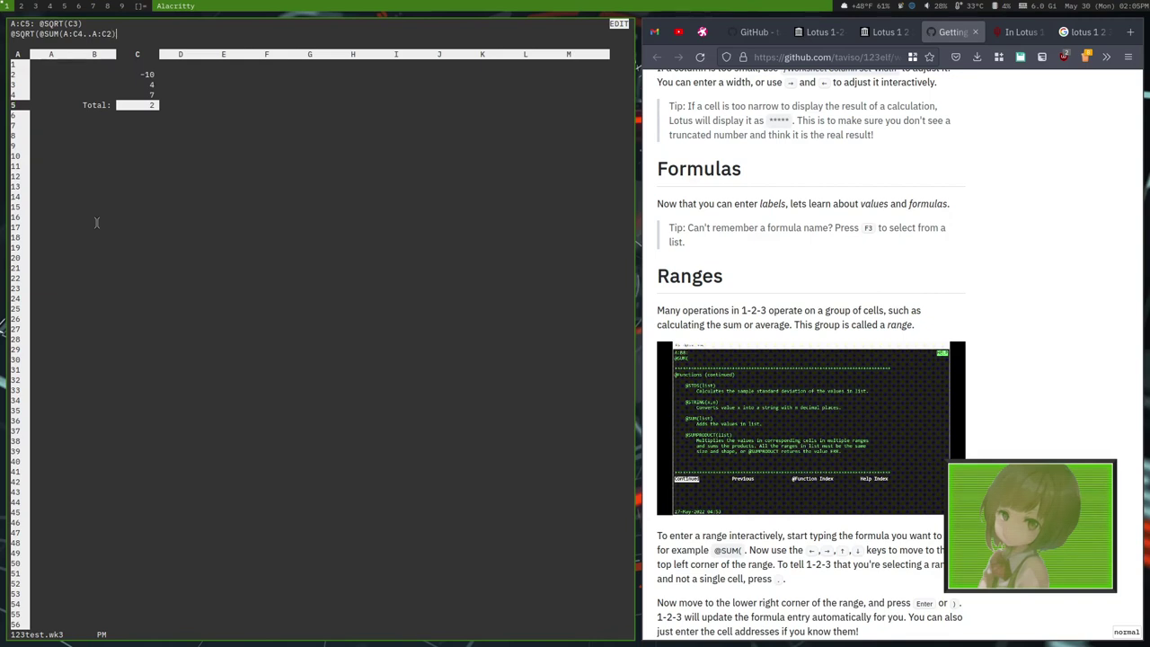
pyautogui.write(')')
pyautogui.press('Return')
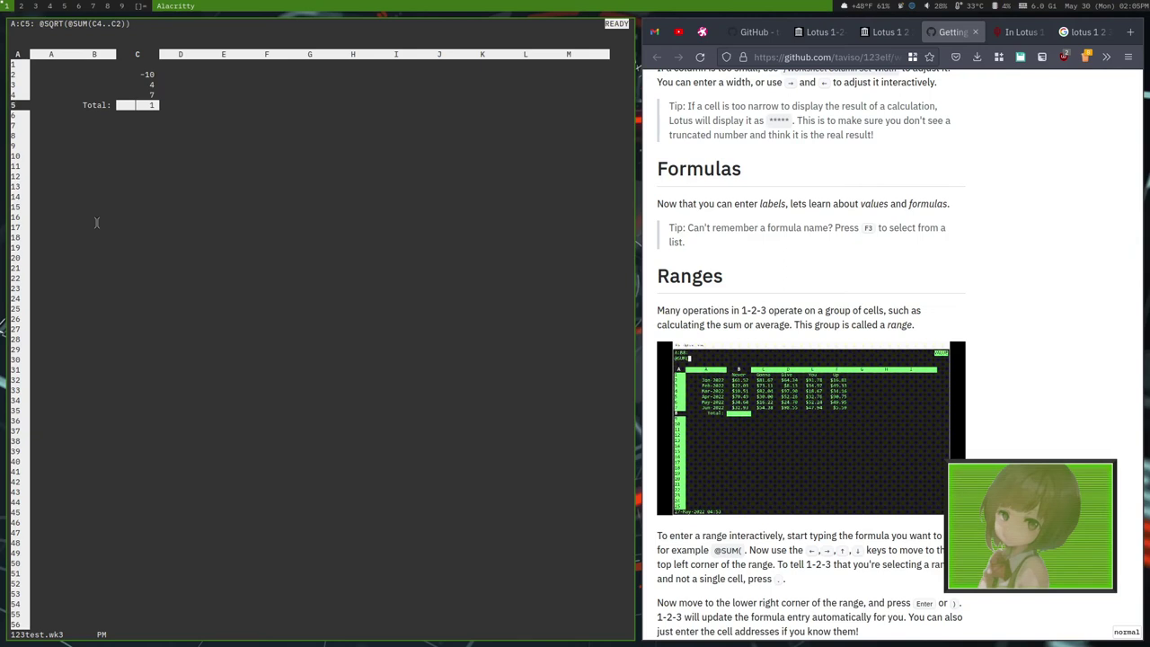
# - Set the value of cell C2 to 5
pyautogui.press('Up')
pyautogui.press('Up')
pyautogui.press('Up')
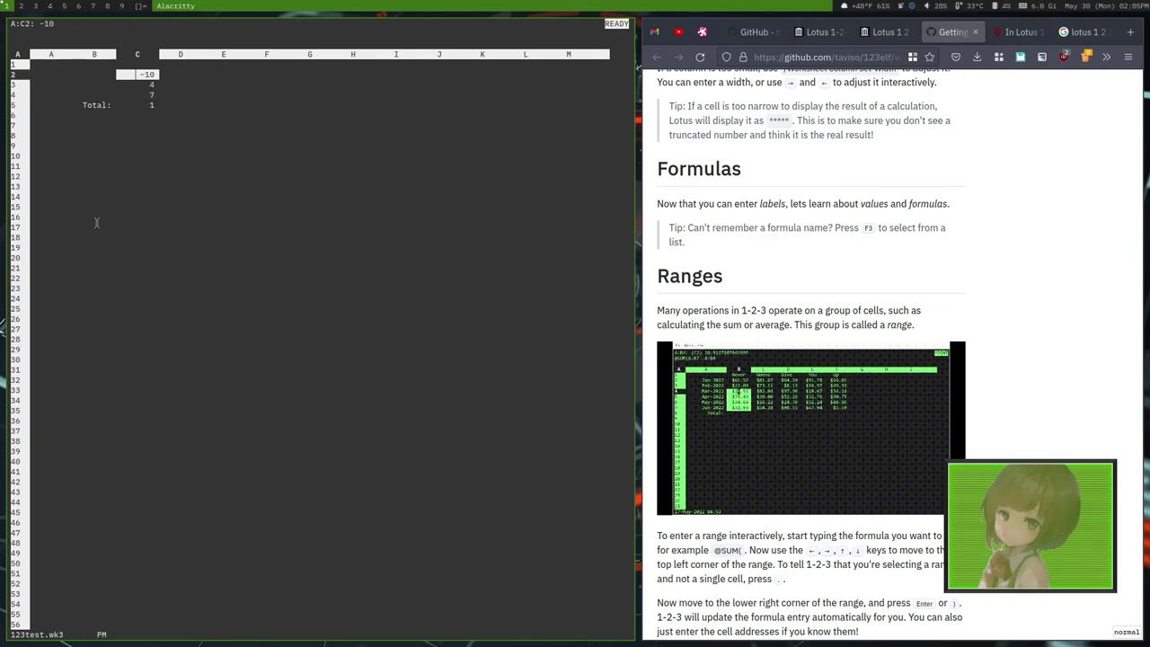
pyautogui.press('Down')
pyautogui.press('Down')
pyautogui.press('Down')
pyautogui.press('Up')
pyautogui.press('Up')
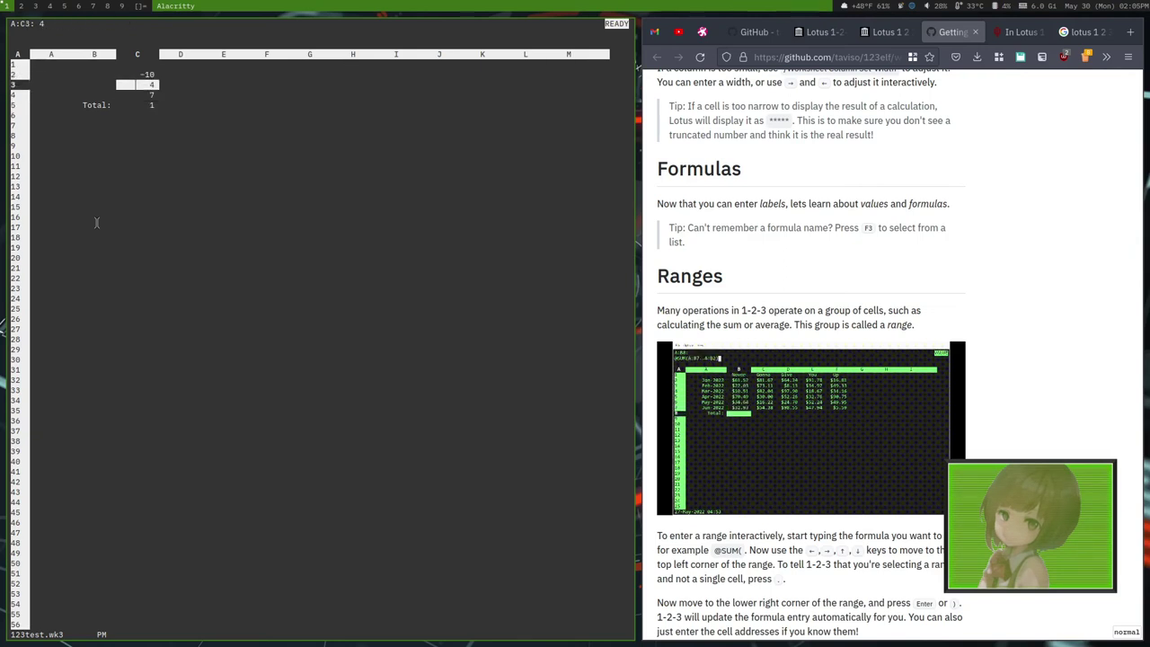
pyautogui.press('Up')
pyautogui.press('Down')
pyautogui.press('Up')
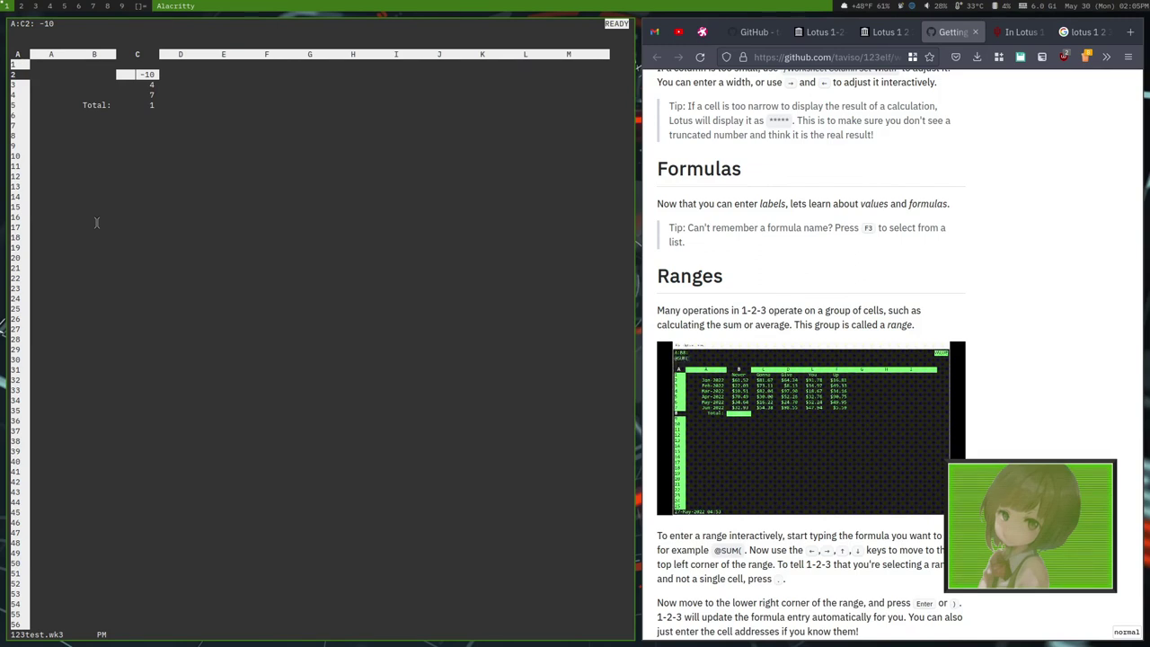
pyautogui.write('5')
pyautogui.press('Return')
# - Save the worksheet as 123test.mk3, replacing the existing file on disk
pyautogui.press('/')
pyautogui.press('f')
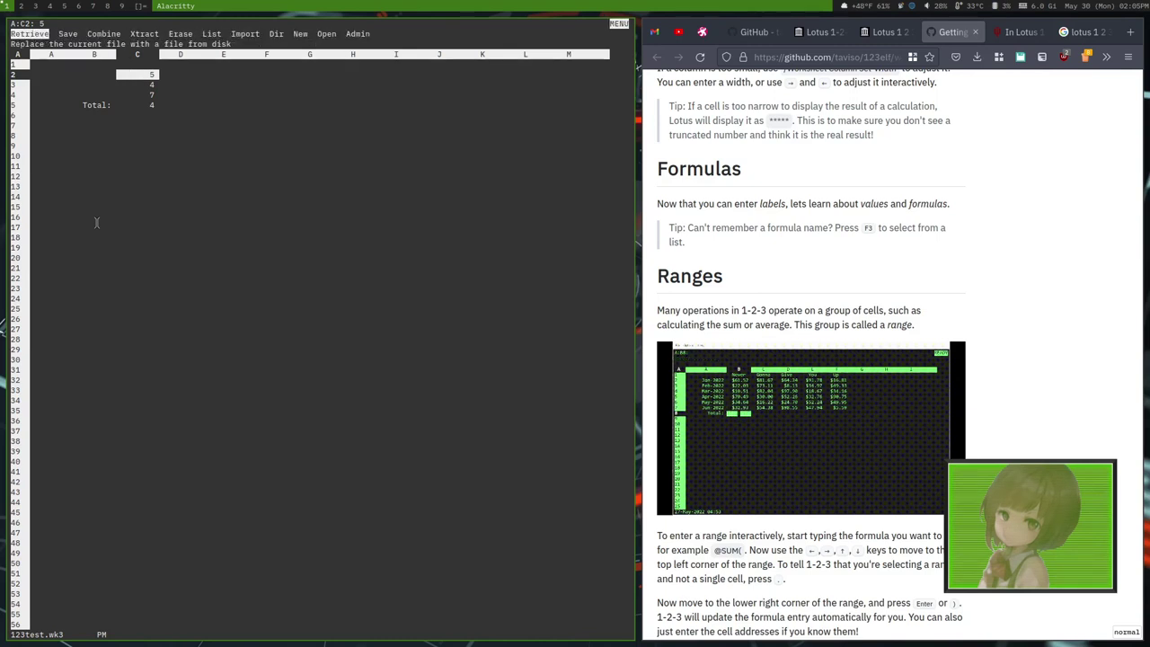
pyautogui.press('s')
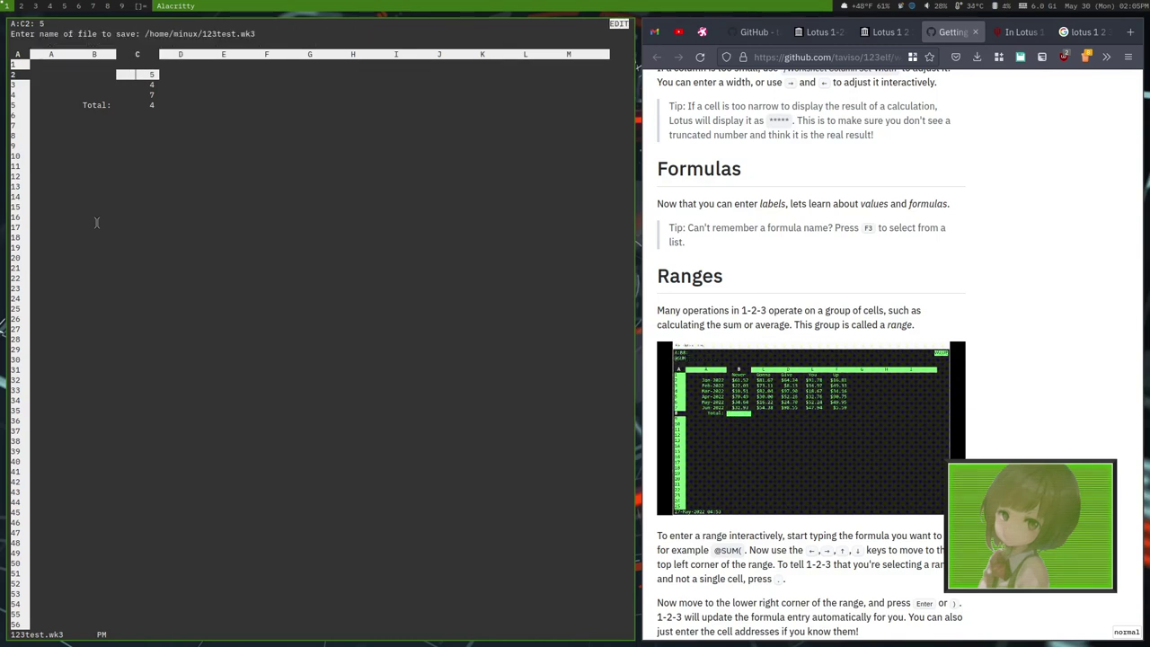
pyautogui.press('Return')
pyautogui.press('Right')
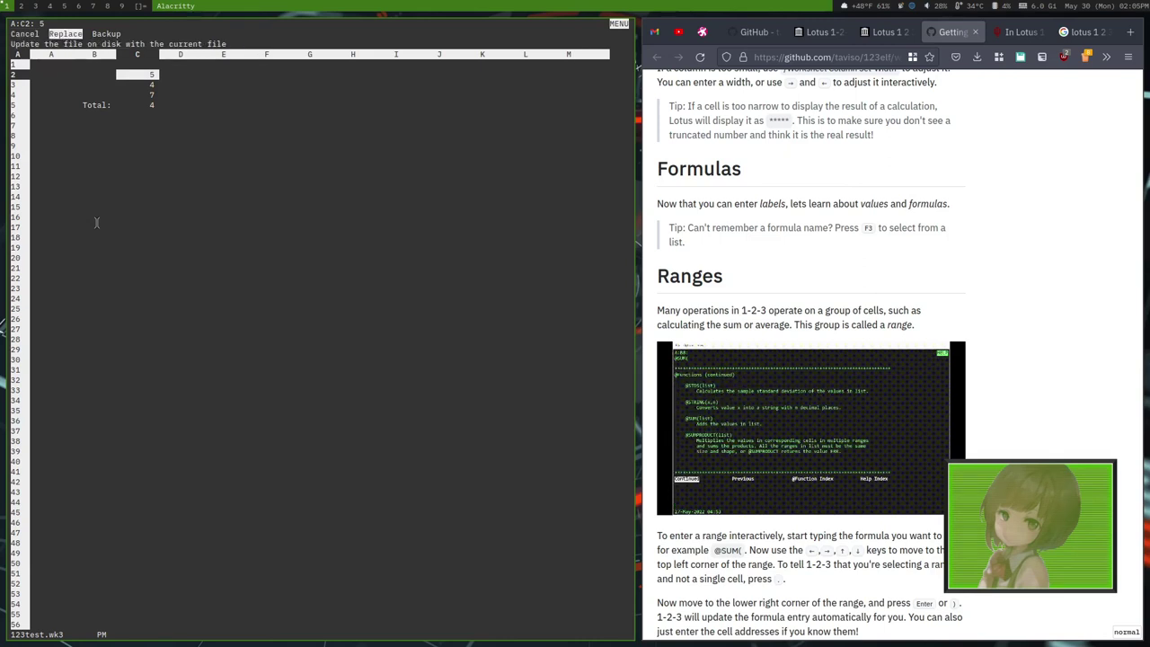
pyautogui.press('Return')
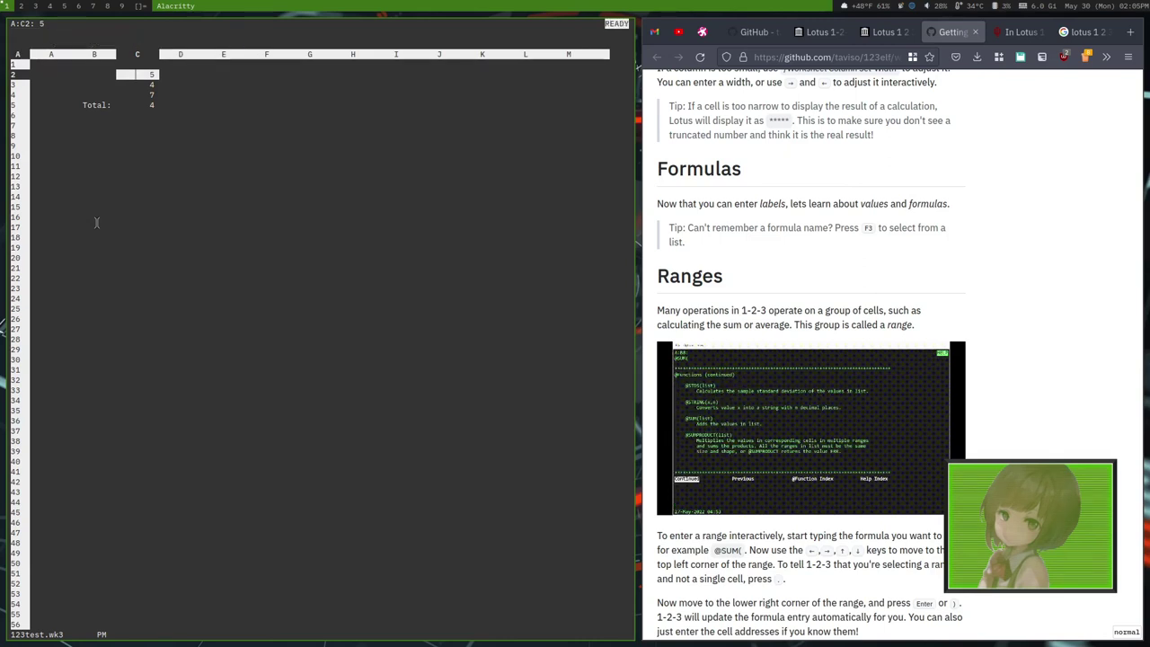